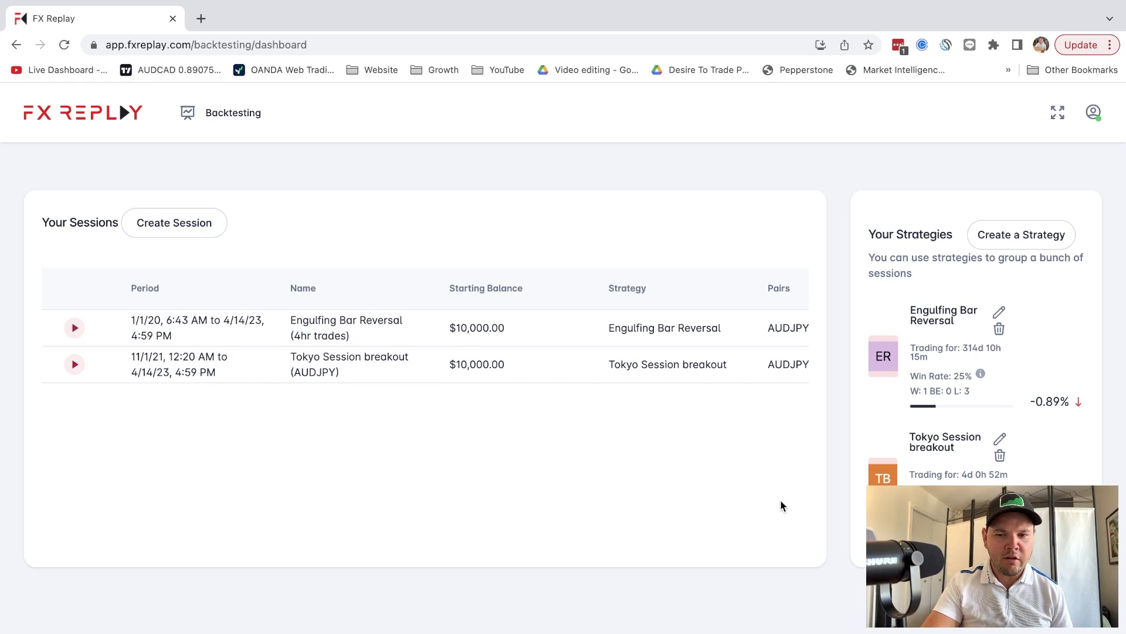
# Step: Review the analytics of the Tokyo Session breakout session, including profit and loss, trade statistics and daily performance, and return to the sessions dashboard
pyautogui.rightClick(417, 361)
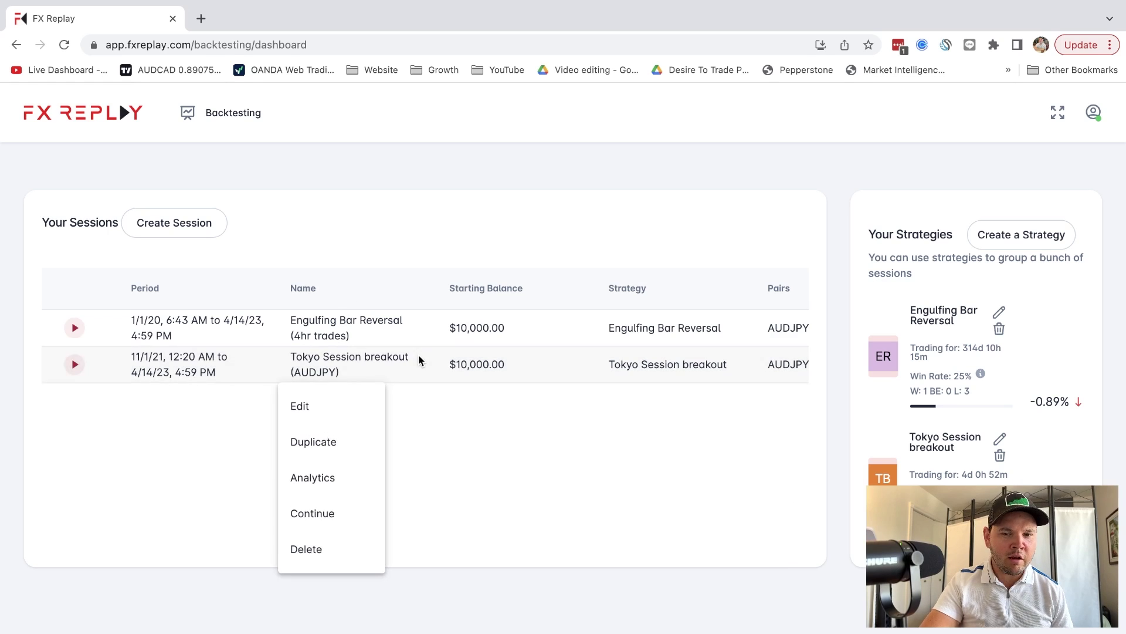
pyautogui.click(336, 481)
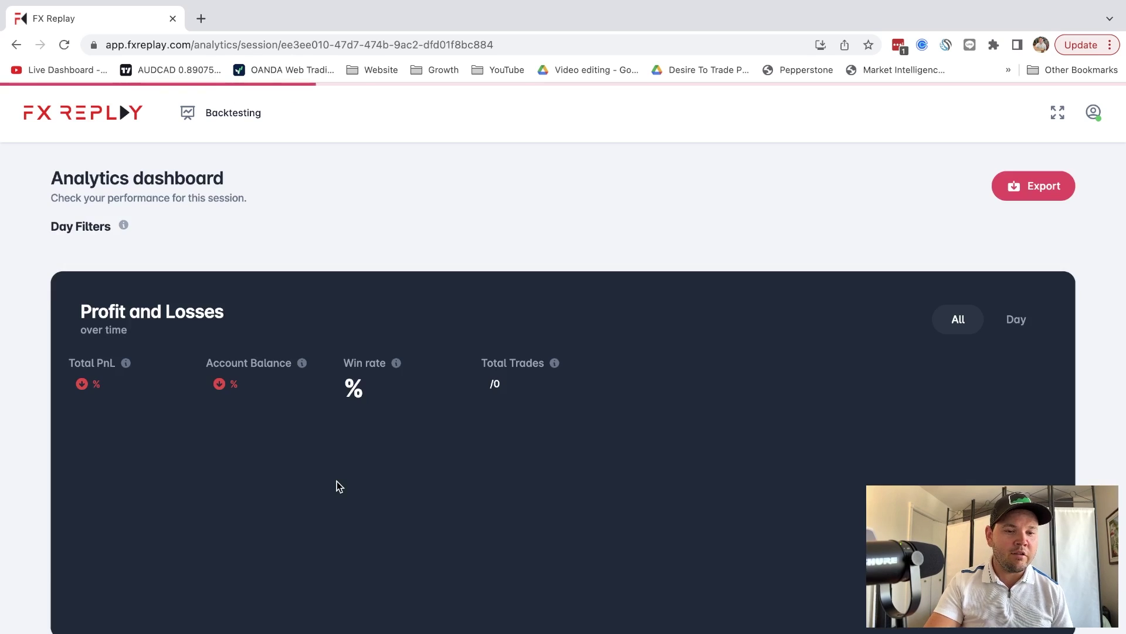
pyautogui.scroll(-5, 337, 485)
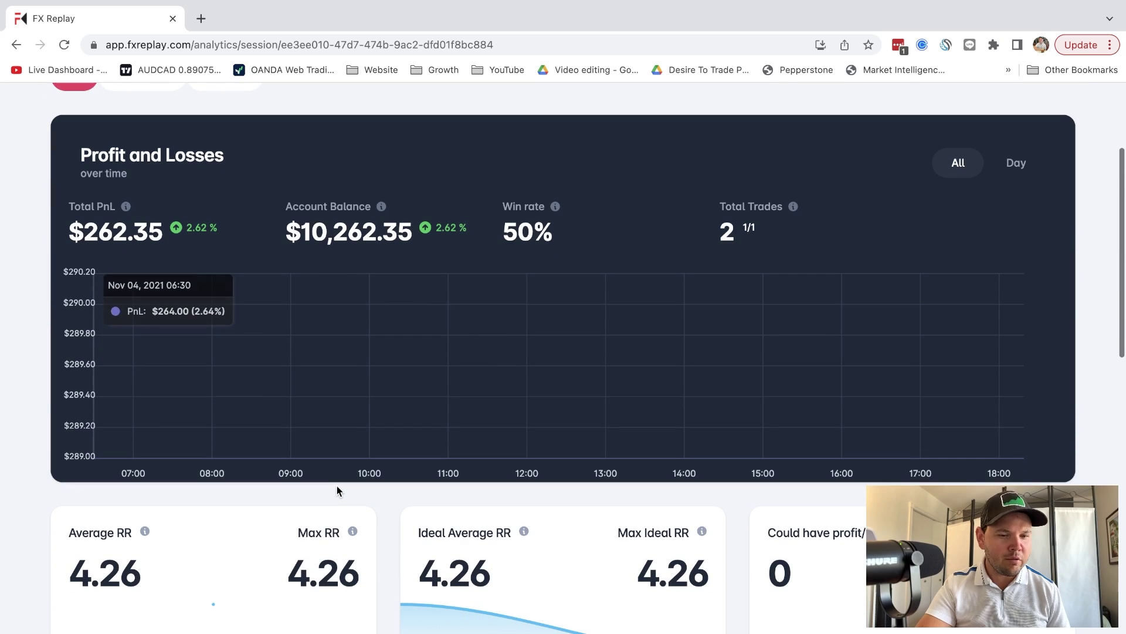
pyautogui.scroll(-1, 337, 487)
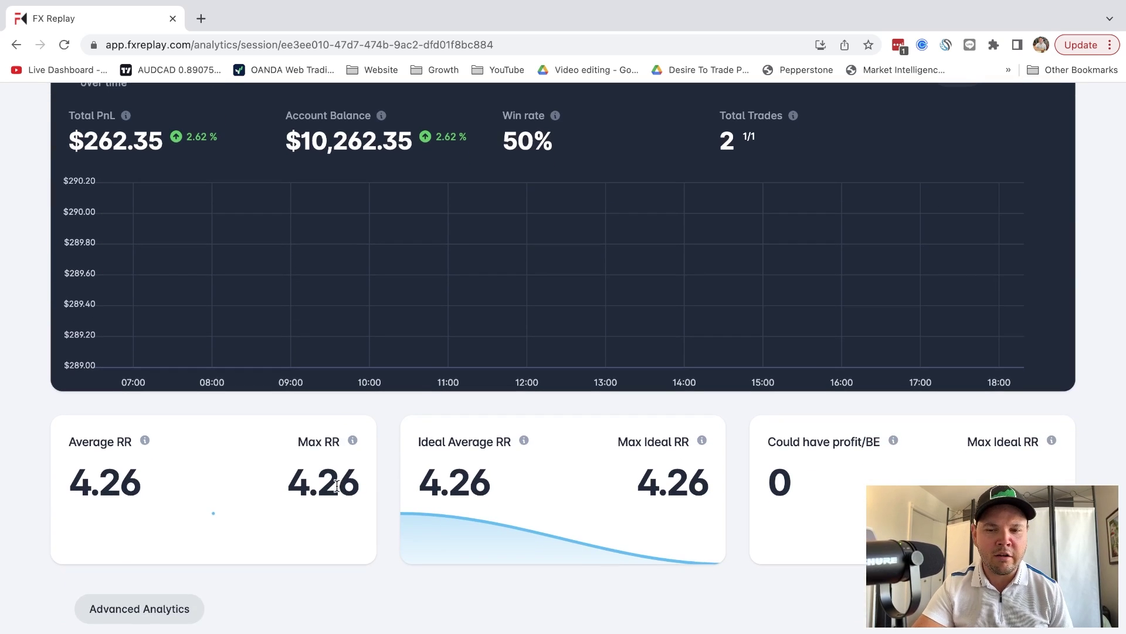
pyautogui.scroll(-6, 336, 485)
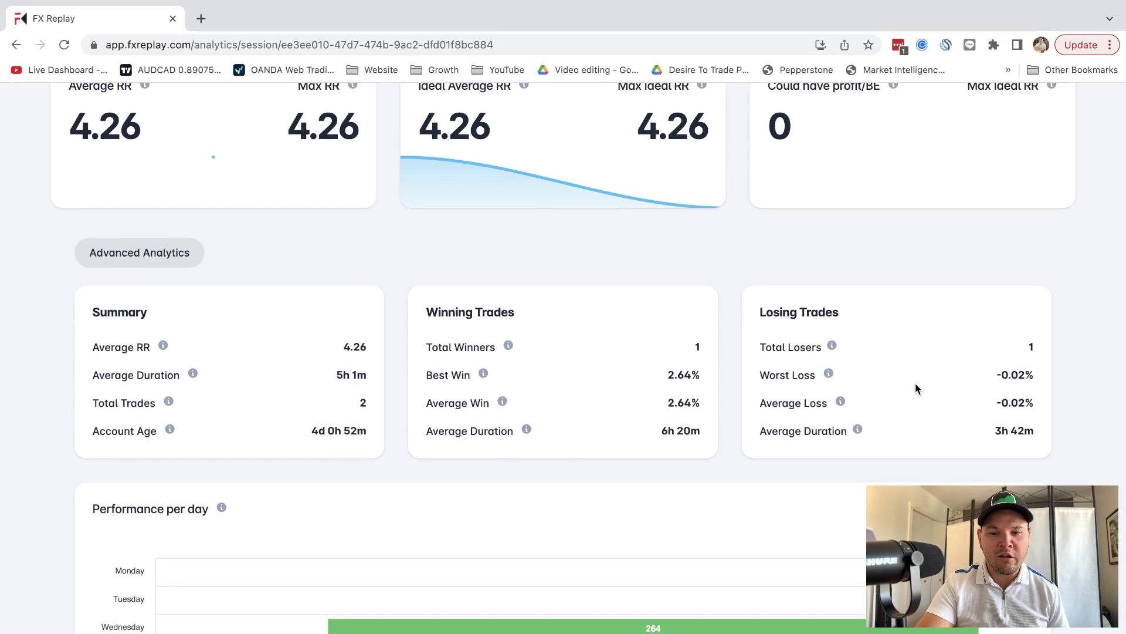
pyautogui.scroll(-5, 473, 622)
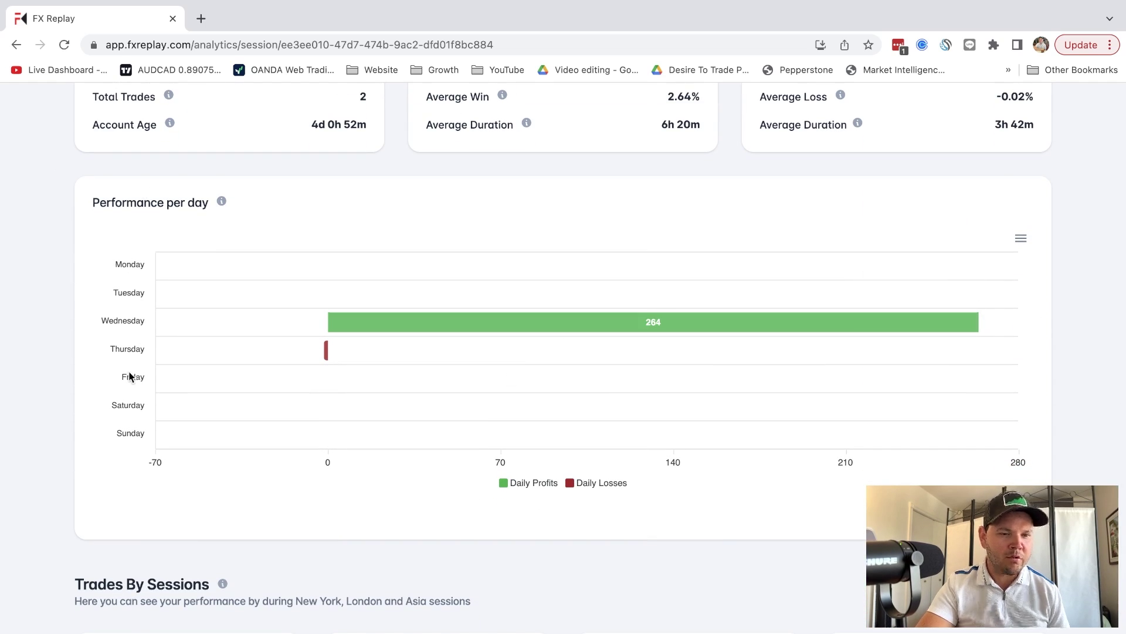
pyautogui.scroll(-2, 143, 452)
pyautogui.moveTo(454, 181)
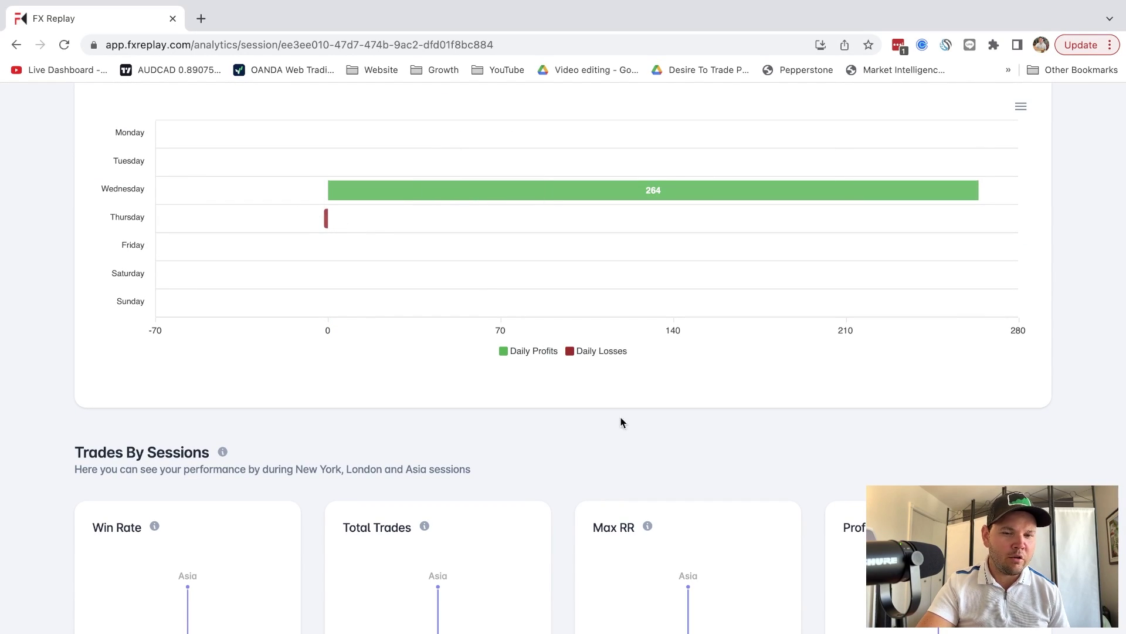
pyautogui.scroll(-2, 632, 481)
pyautogui.scroll(1, 632, 481)
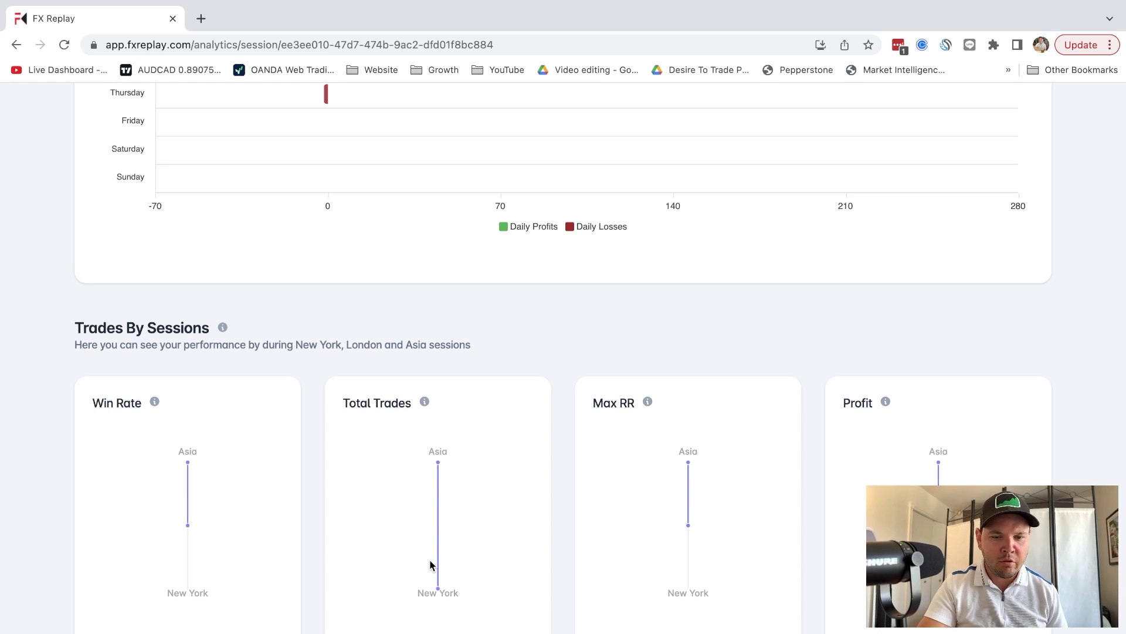
pyautogui.scroll(15, 290, 537)
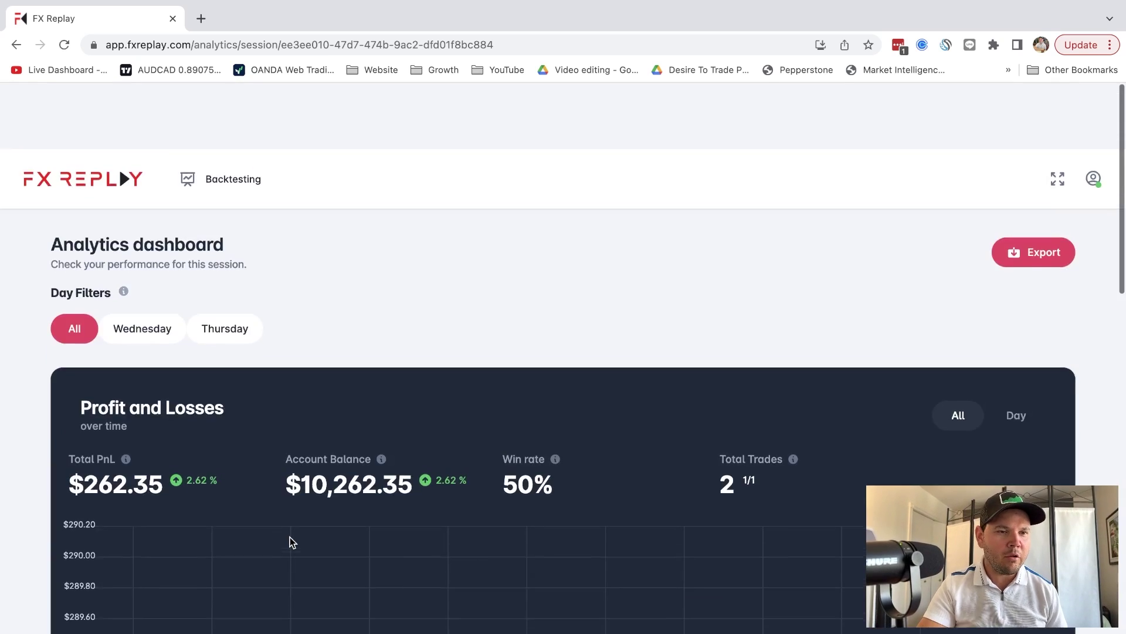
pyautogui.hotkey('alt', 'Left')
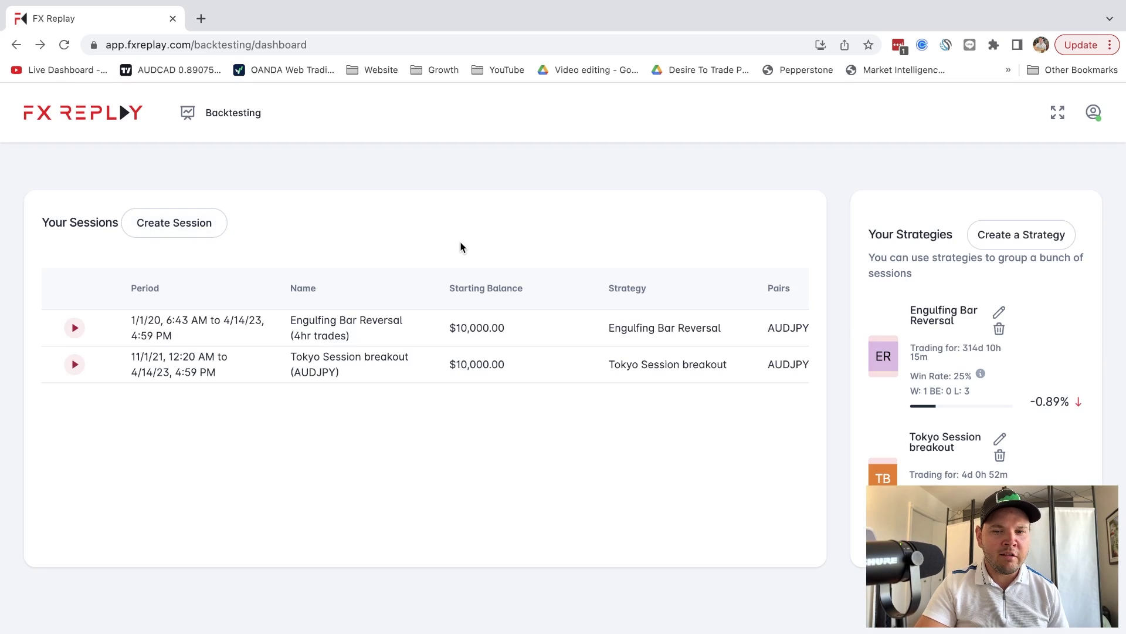
# Step: Start creating a new backtesting session with an account balance of 100000 dollars
pyautogui.click(186, 230)
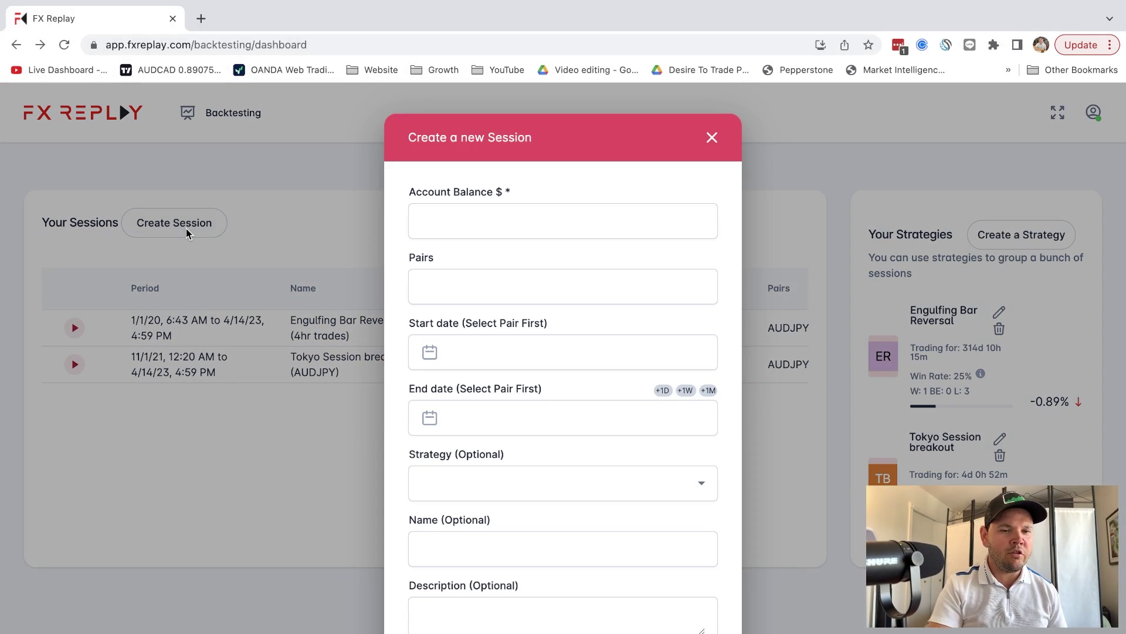
pyautogui.click(537, 234)
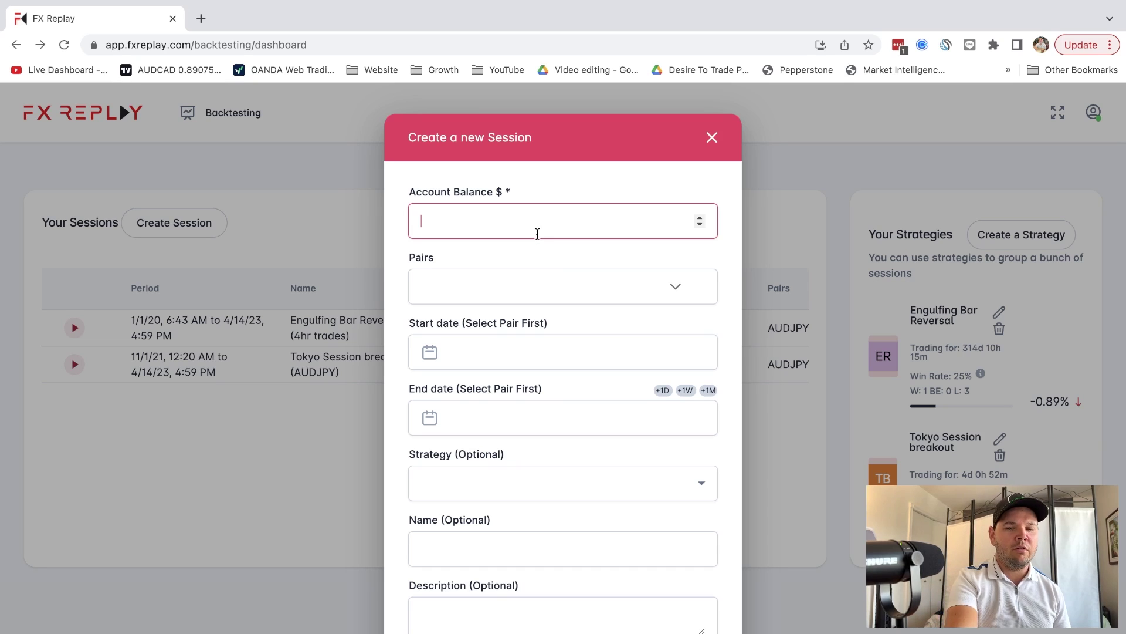
# Step: Browse the available trading pairs and select the GER40 index for the new session
pyautogui.click(505, 288)
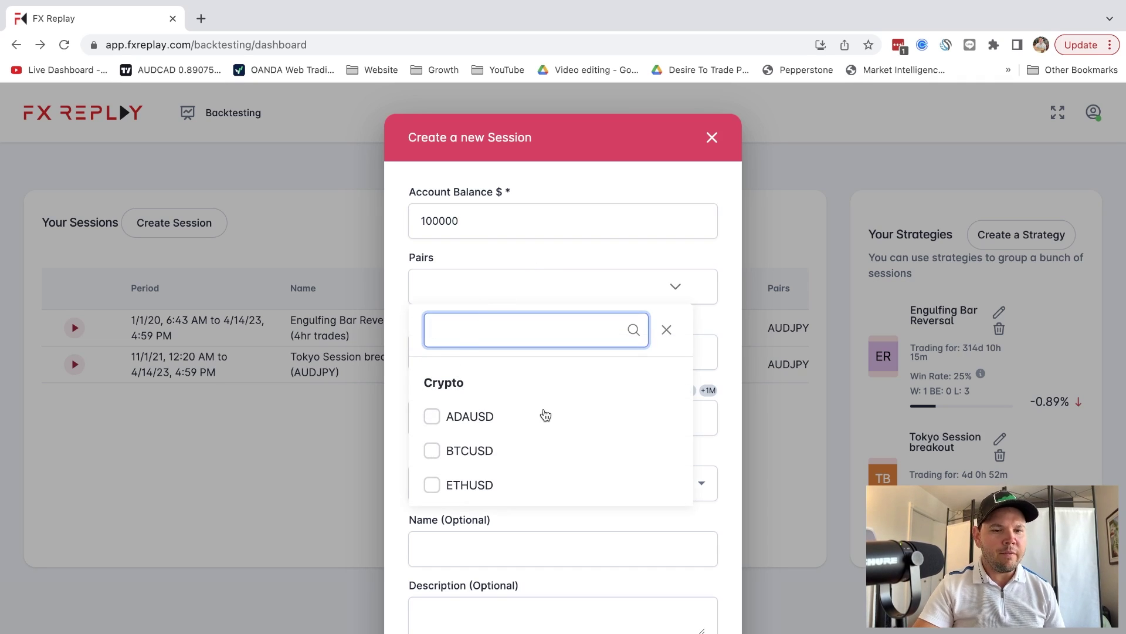
pyautogui.scroll(-2, 546, 415)
pyautogui.scroll(2, 545, 415)
pyautogui.scroll(-3, 546, 413)
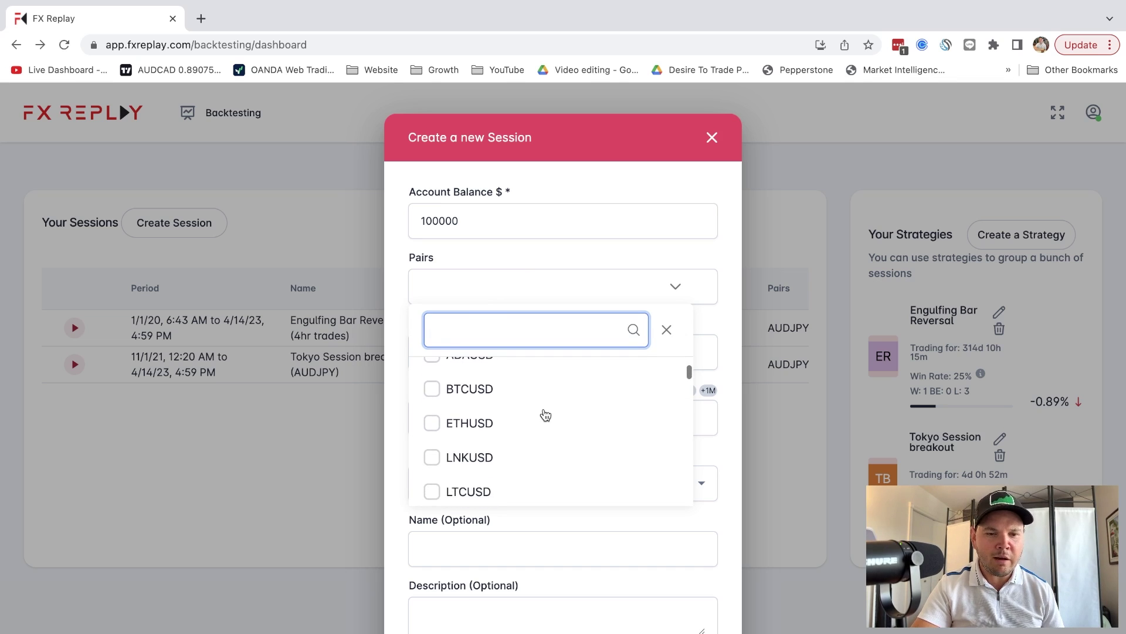
pyautogui.scroll(-5, 545, 407)
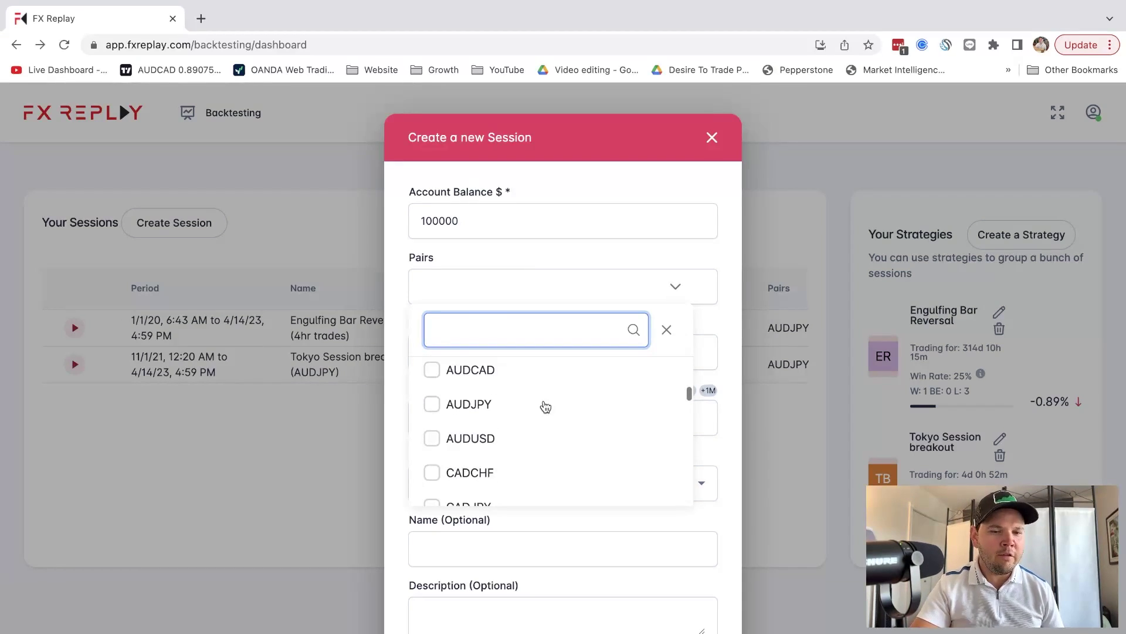
pyautogui.scroll(-6, 546, 406)
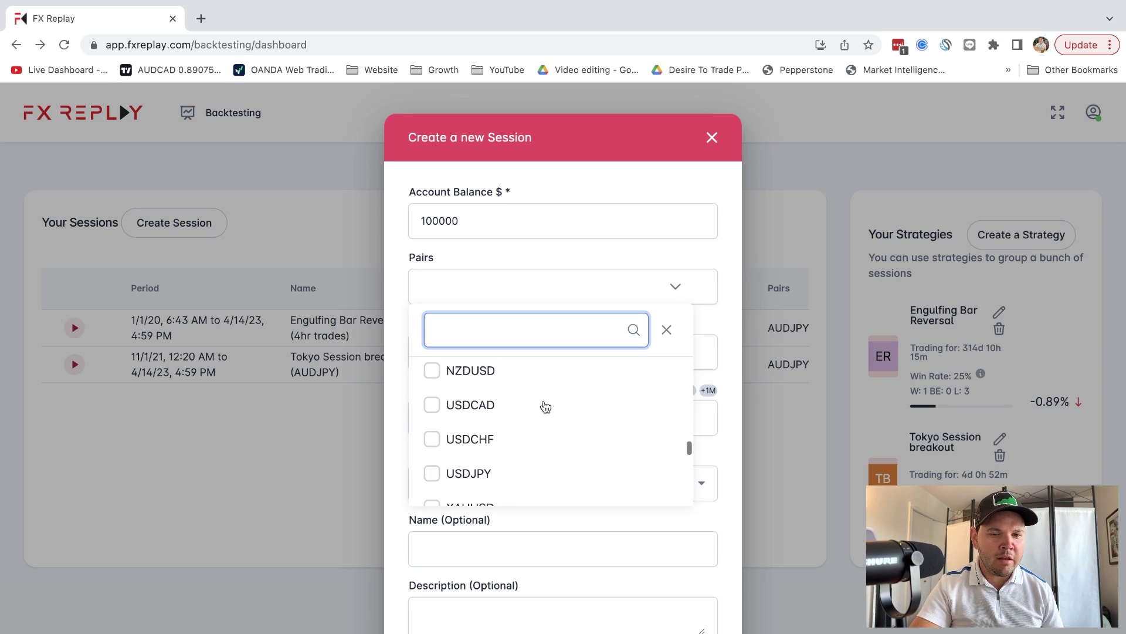
pyautogui.scroll(-3, 546, 407)
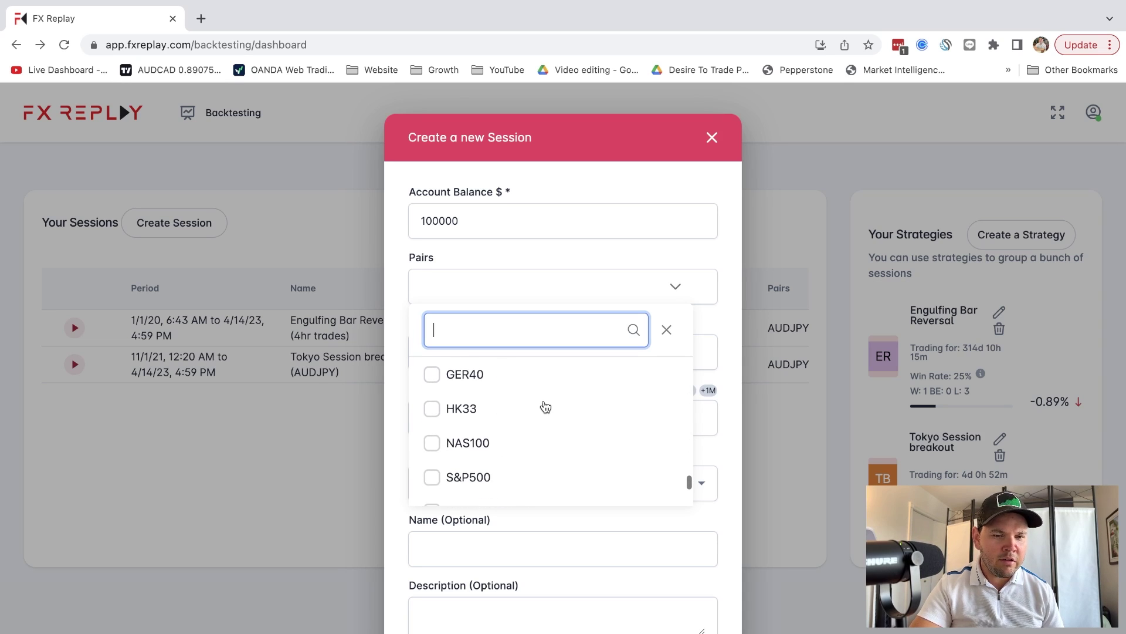
pyautogui.scroll(1, 486, 378)
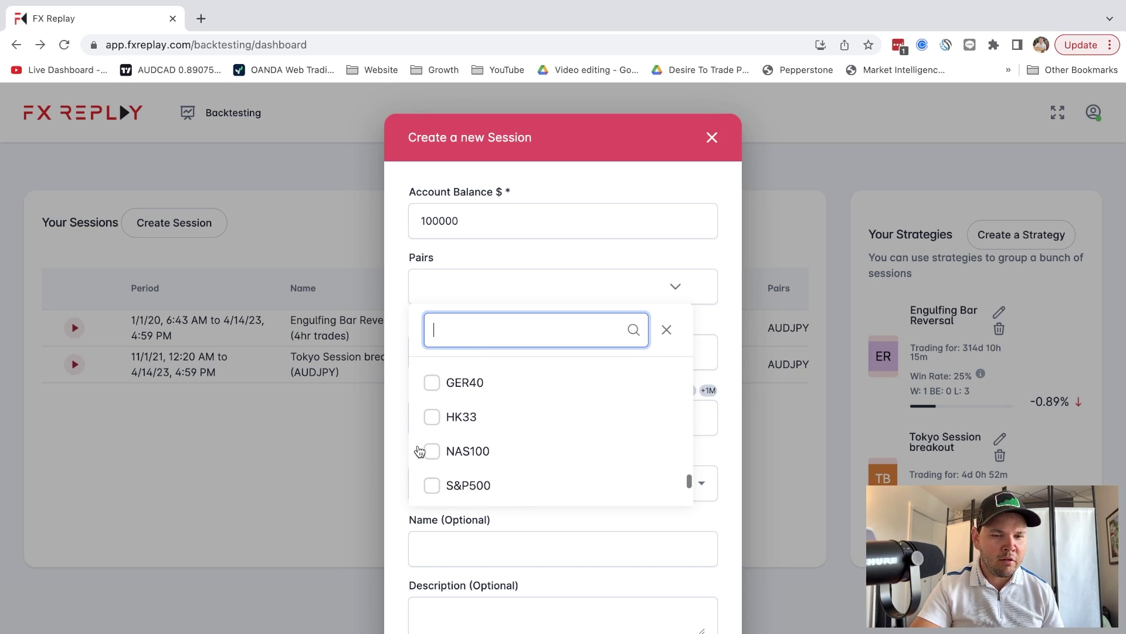
pyautogui.scroll(-2, 447, 434)
pyautogui.scroll(-3, 448, 434)
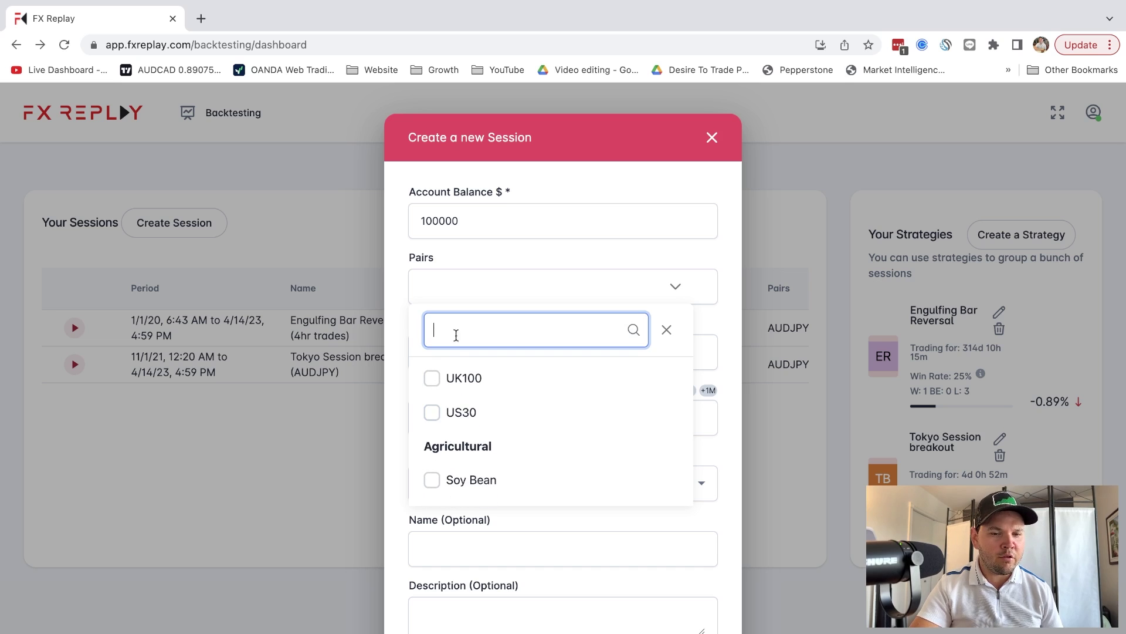
pyautogui.scroll(-2, 437, 456)
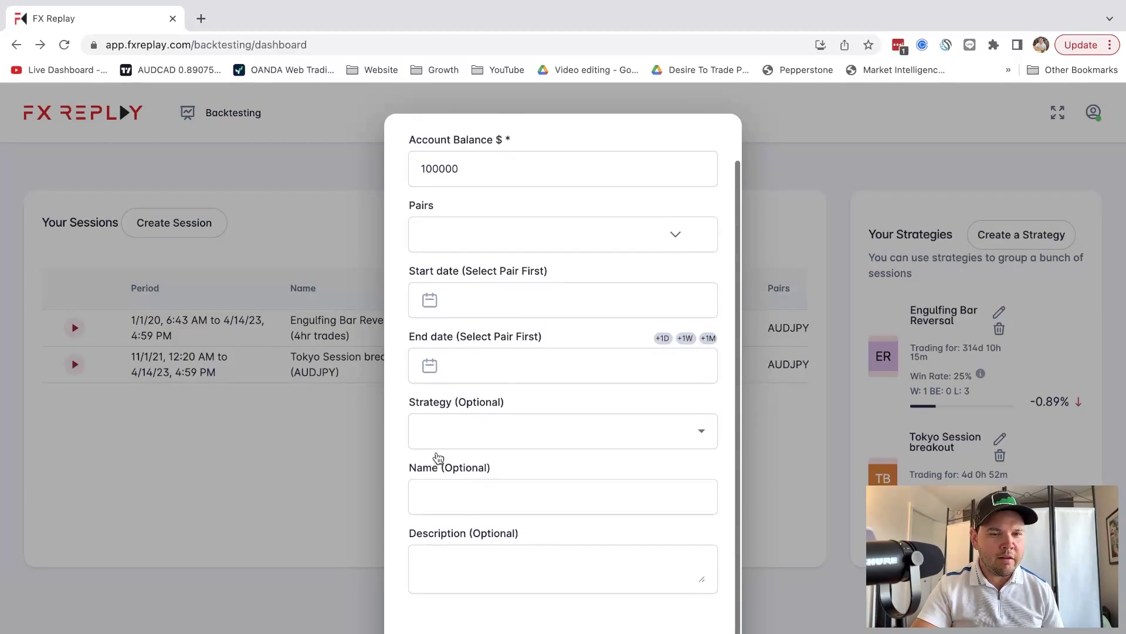
pyautogui.scroll(2, 442, 417)
pyautogui.click(460, 299)
pyautogui.scroll(-5, 490, 438)
pyautogui.scroll(-5, 494, 440)
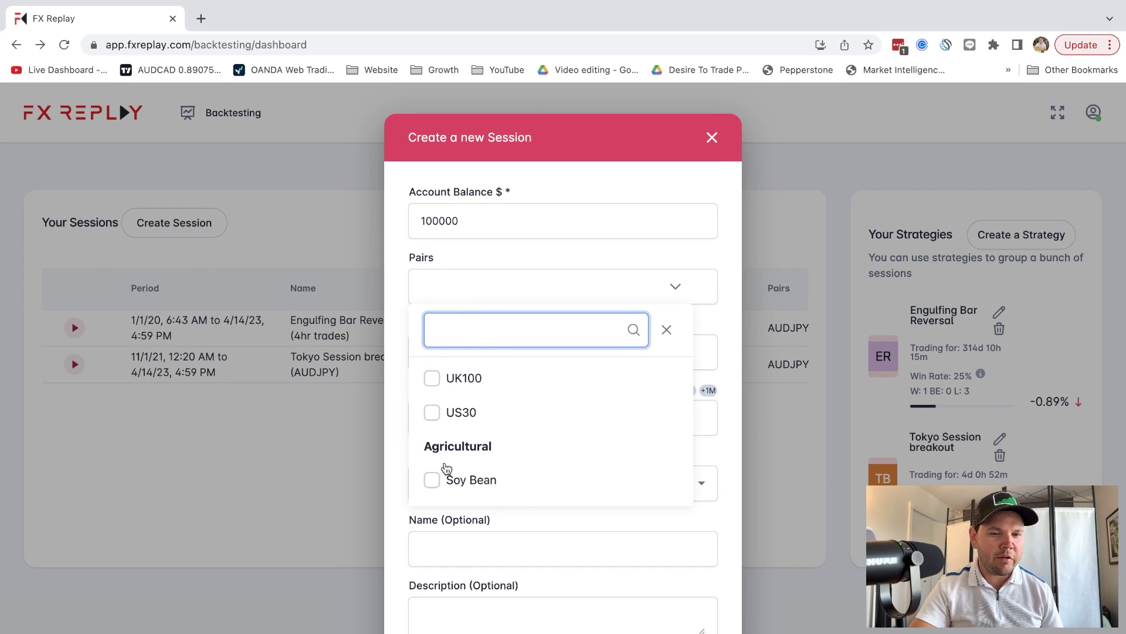
pyautogui.scroll(2, 447, 467)
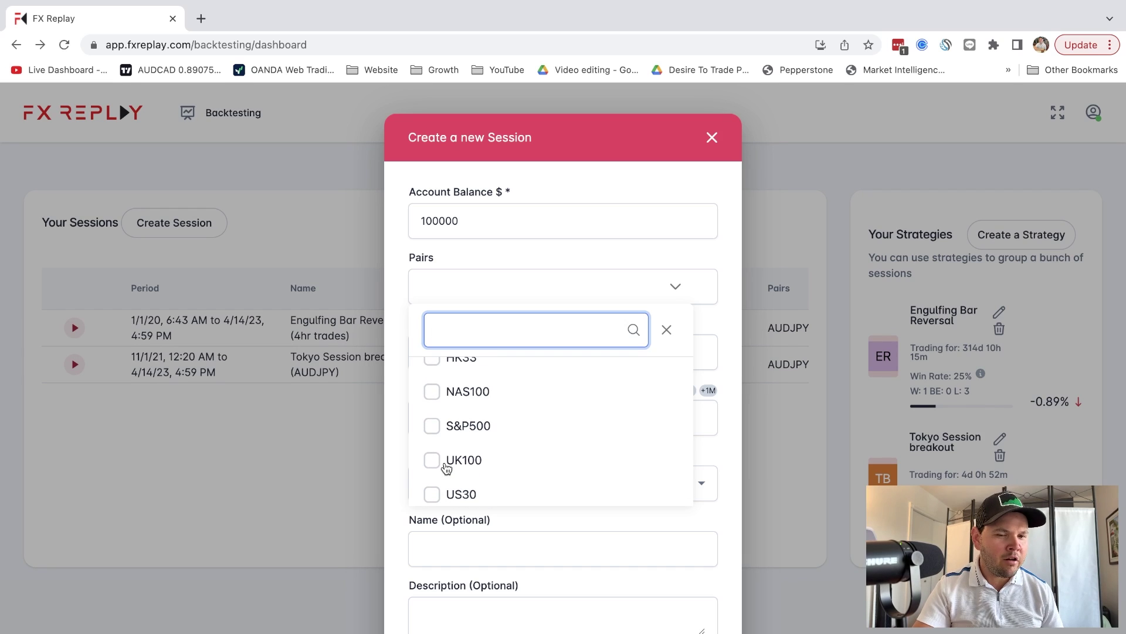
pyautogui.scroll(-1, 447, 467)
pyautogui.scroll(3, 447, 467)
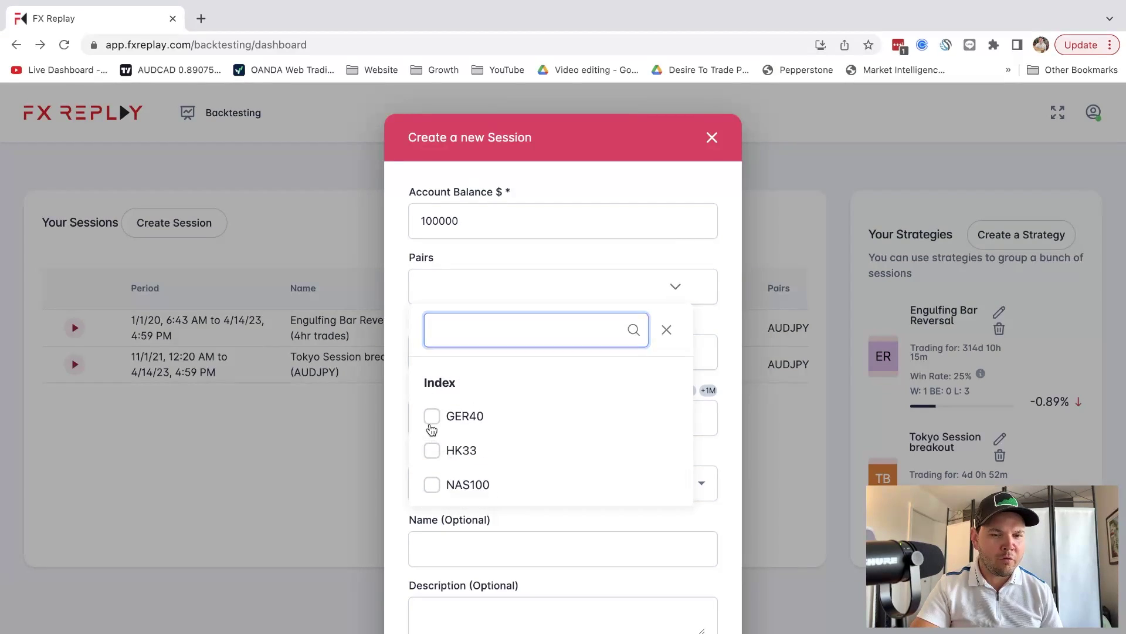
pyautogui.click(430, 420)
# Step: Set the session's start date to 01/01/2018 10:20
pyautogui.click(527, 350)
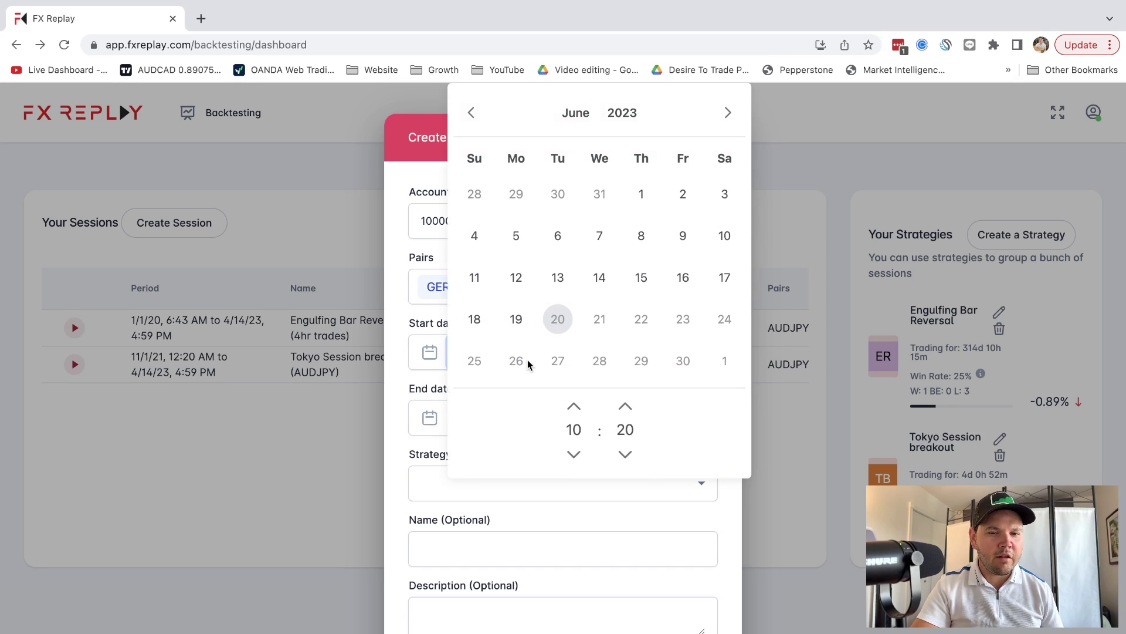
pyautogui.click(471, 114)
pyautogui.click(471, 114)
pyautogui.click(472, 114)
pyautogui.doubleClick(471, 112)
pyautogui.click(471, 113)
pyautogui.click(471, 113)
pyautogui.click(471, 113)
pyautogui.doubleClick(471, 113)
pyautogui.click(471, 113)
pyautogui.click(472, 113)
pyautogui.click(471, 113)
pyautogui.click(471, 112)
pyautogui.click(471, 112)
pyautogui.click(471, 113)
pyautogui.click(471, 113)
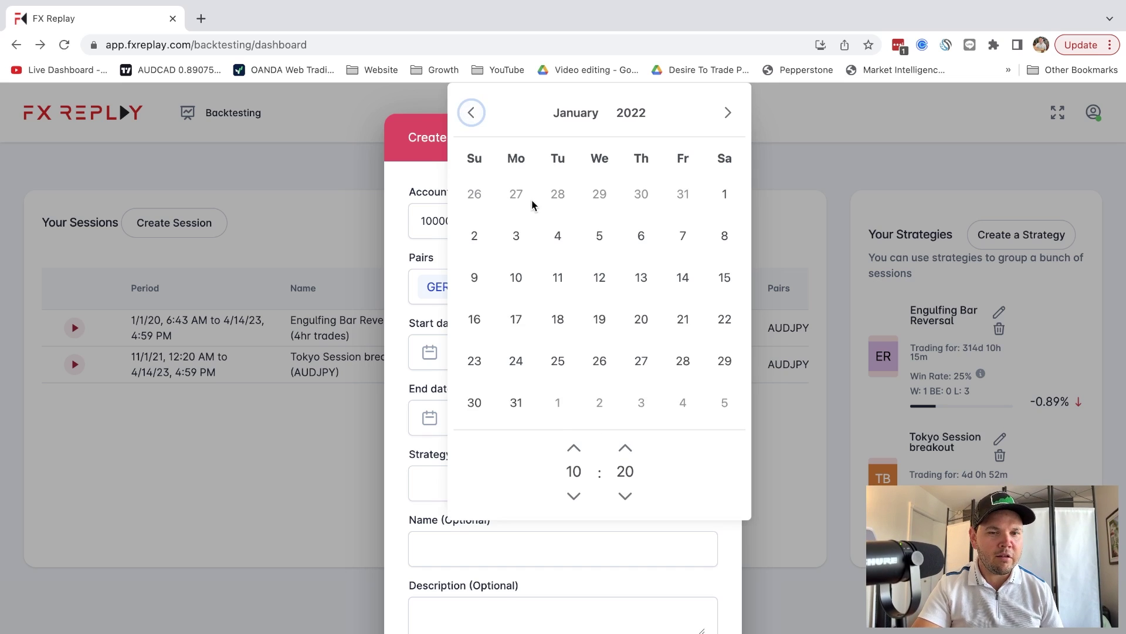
pyautogui.doubleClick(471, 113)
pyautogui.doubleClick(471, 113)
pyautogui.doubleClick(471, 113)
pyautogui.doubleClick(471, 112)
pyautogui.click(472, 113)
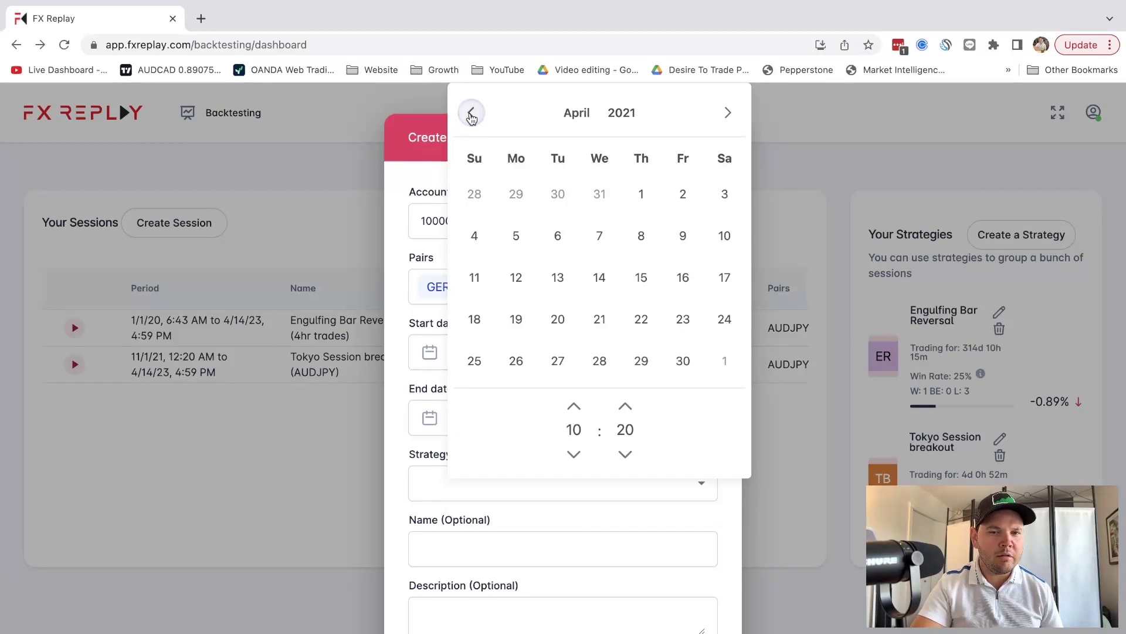
pyautogui.doubleClick(471, 113)
pyautogui.click(633, 112)
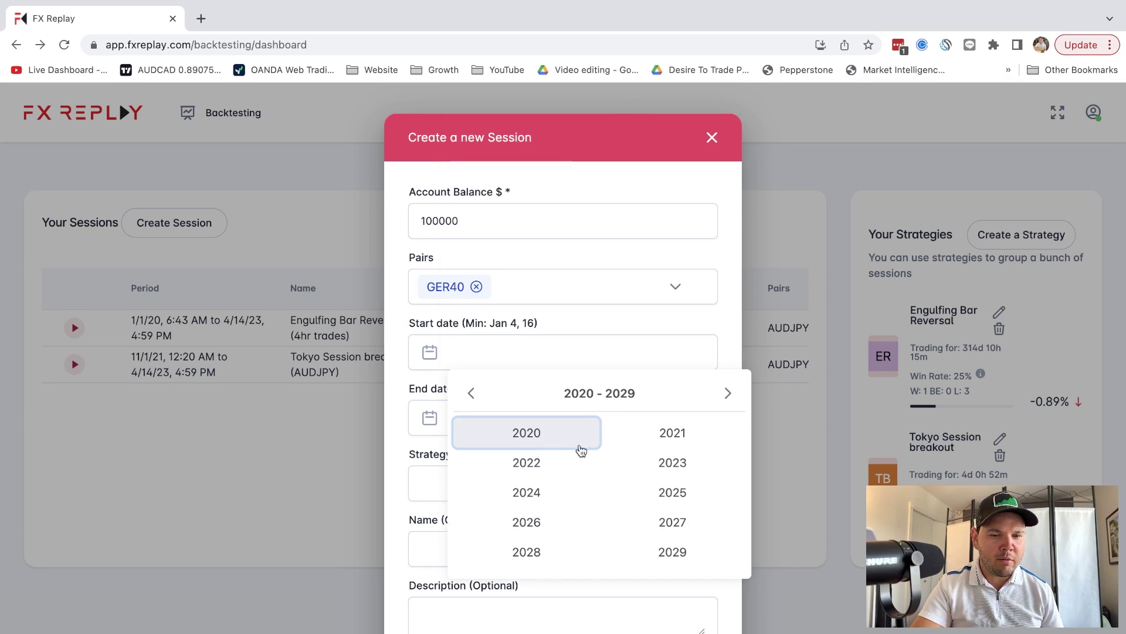
pyautogui.click(471, 393)
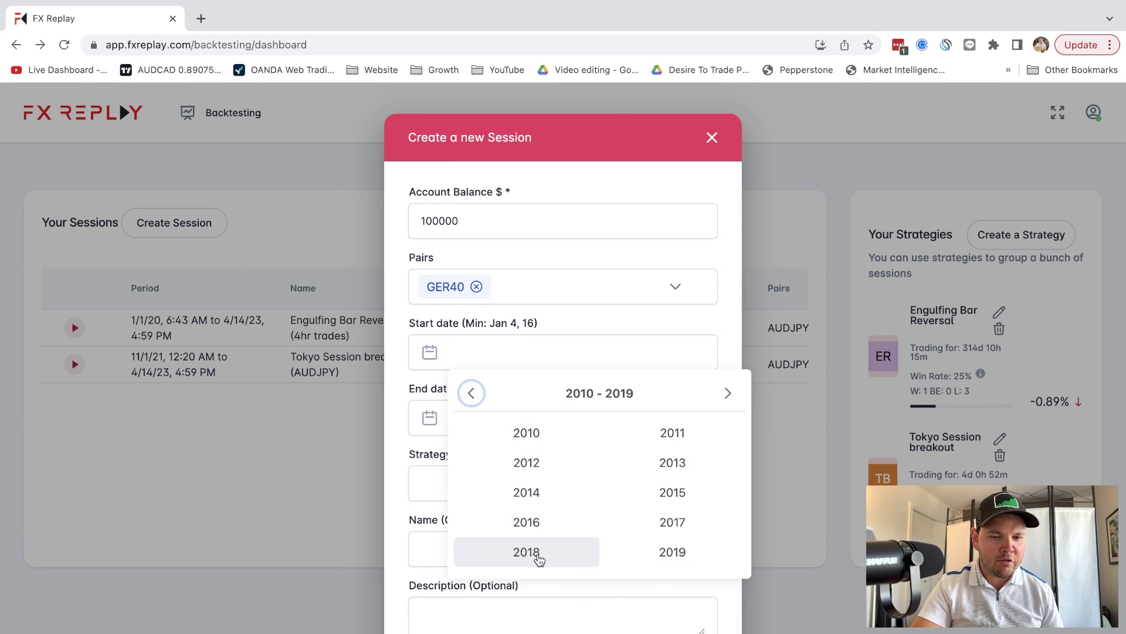
pyautogui.click(536, 555)
pyautogui.click(523, 439)
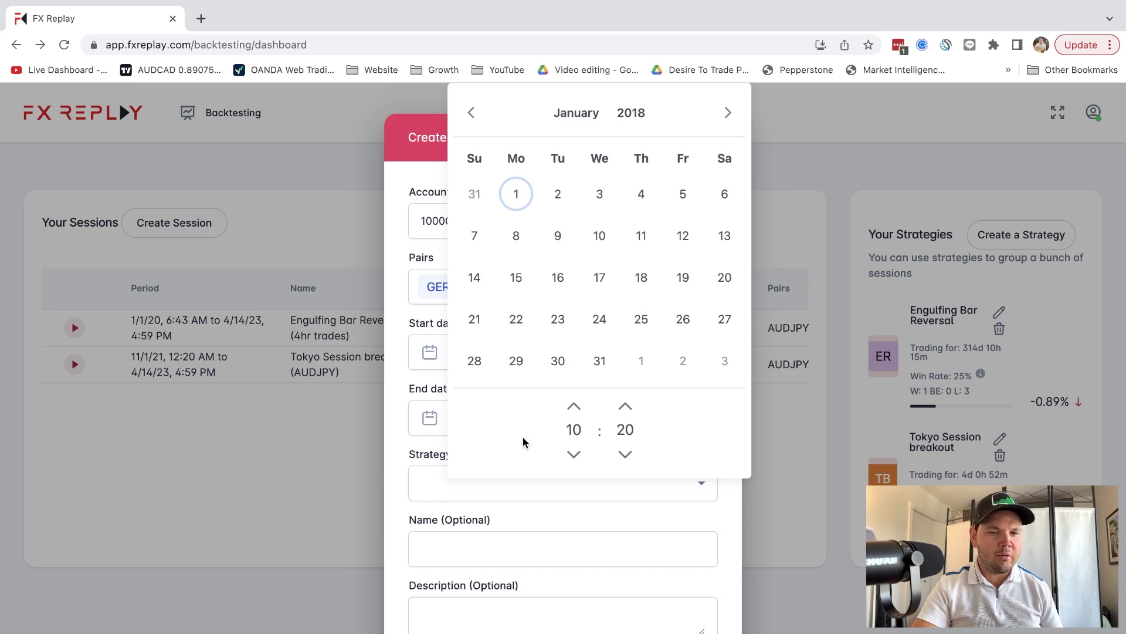
pyautogui.click(516, 194)
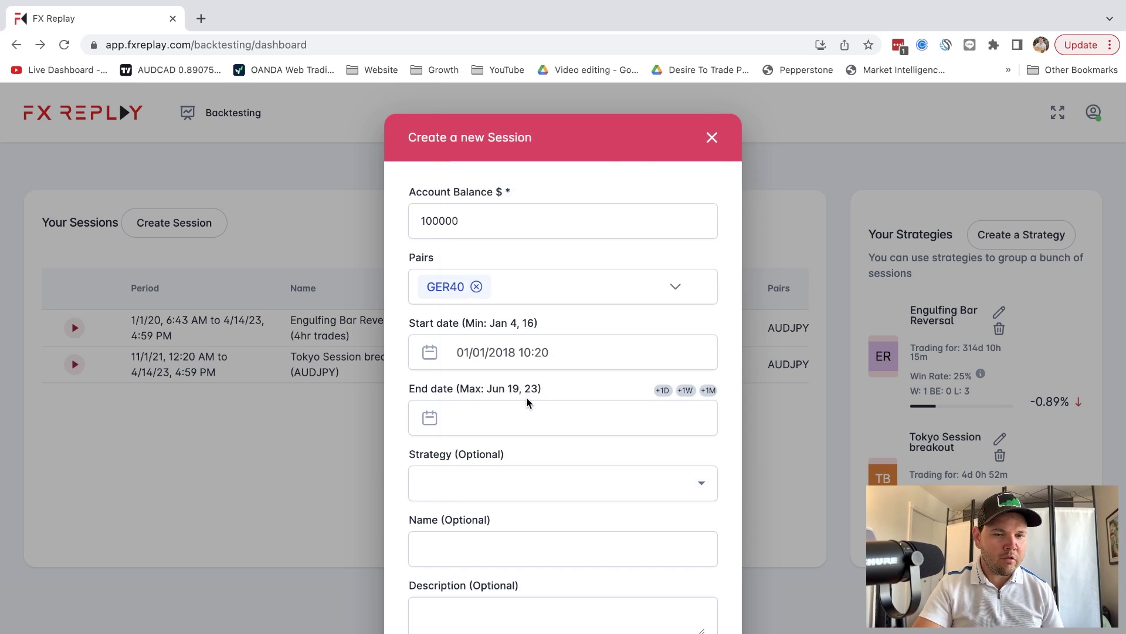
# Step: Set the session's end date to 06/19/2023 10:20 and name the session "Test Backtest GER40"
pyautogui.click(524, 418)
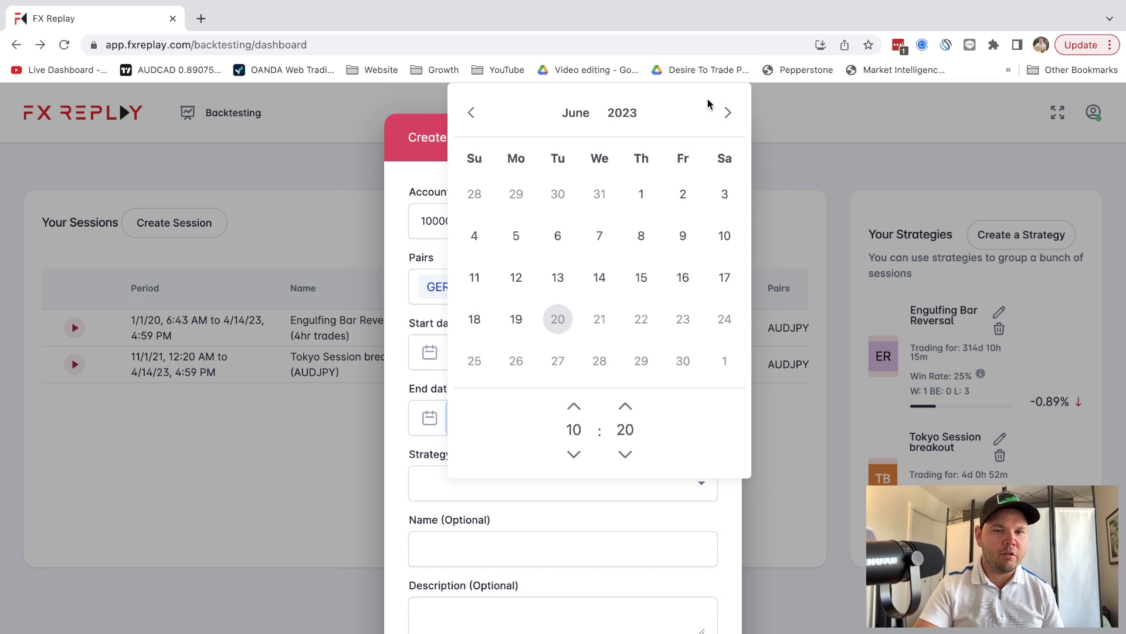
pyautogui.click(511, 326)
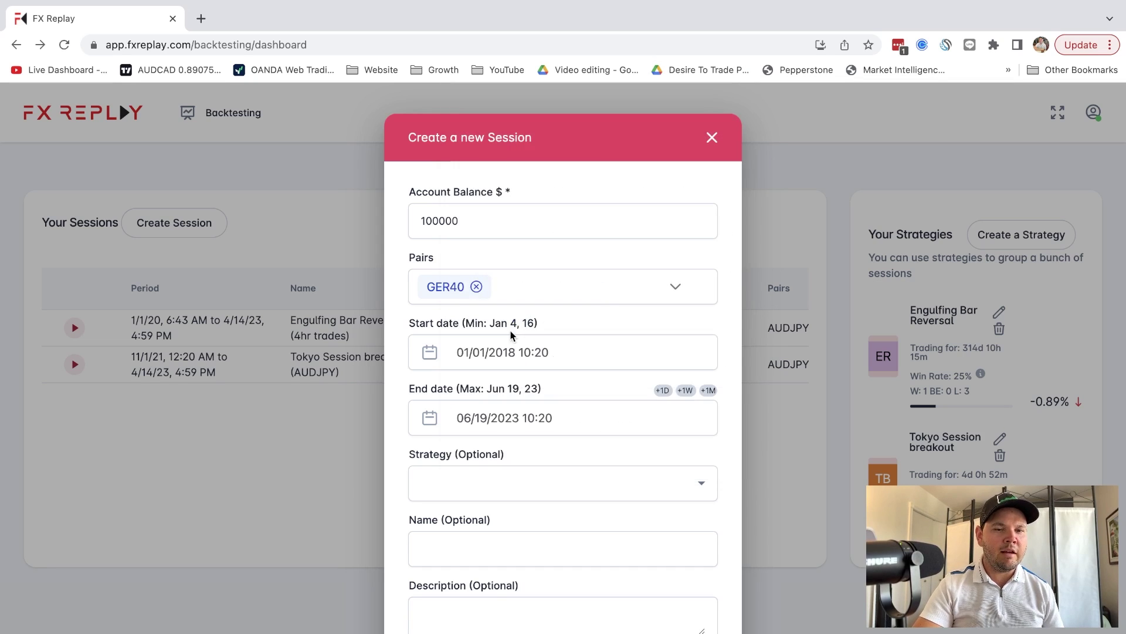
pyautogui.click(716, 488)
pyautogui.click(568, 465)
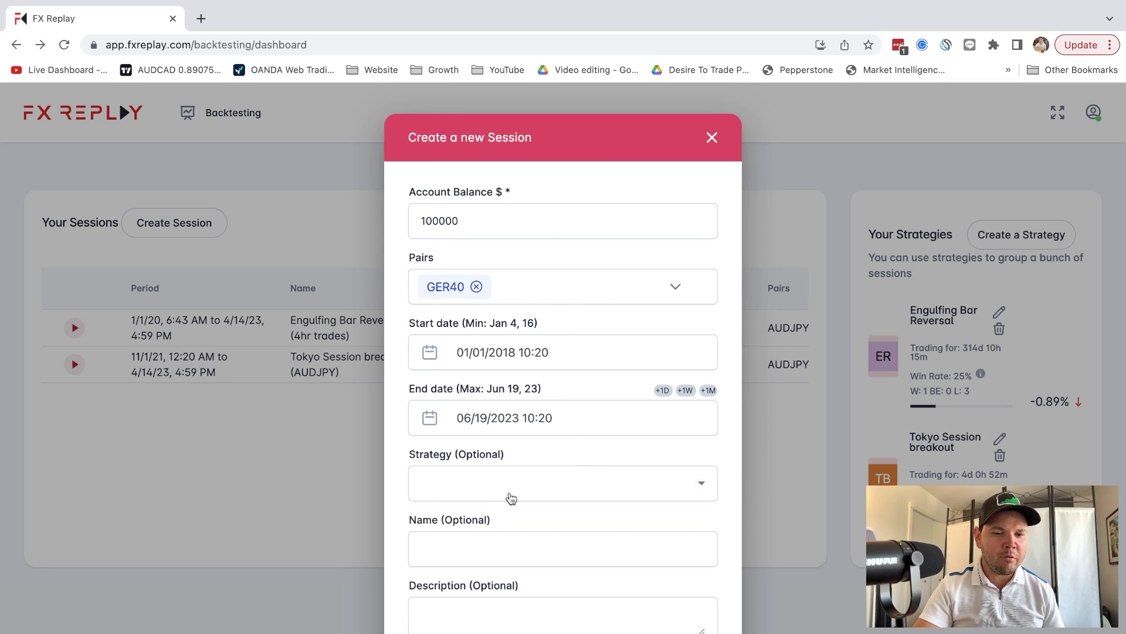
pyautogui.click(487, 559)
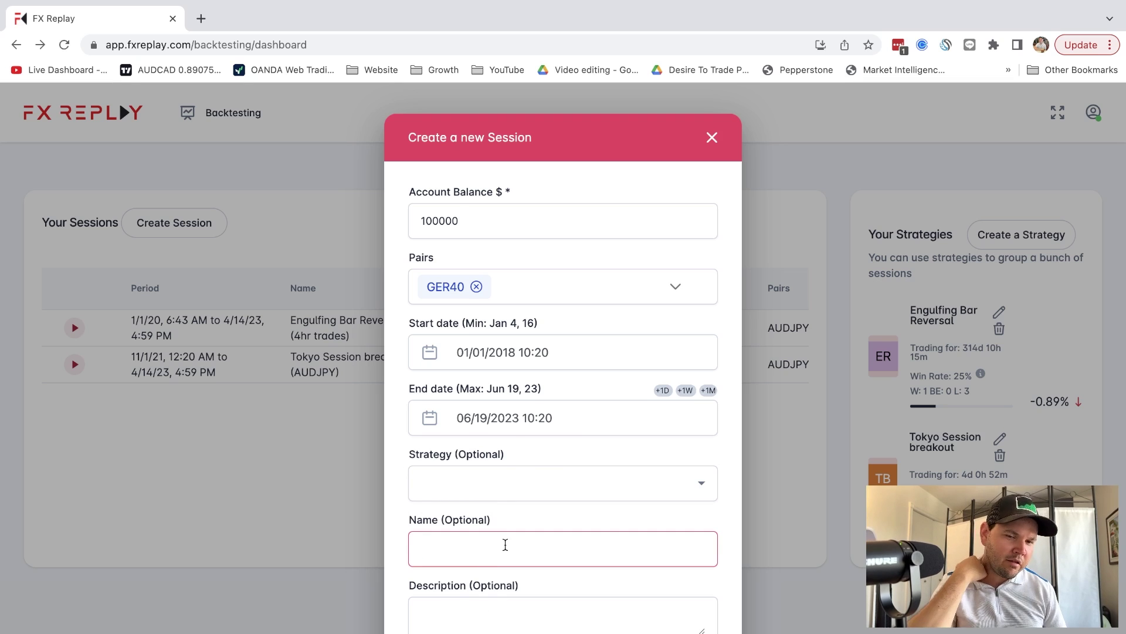
pyautogui.write('Test Backtest GER40')
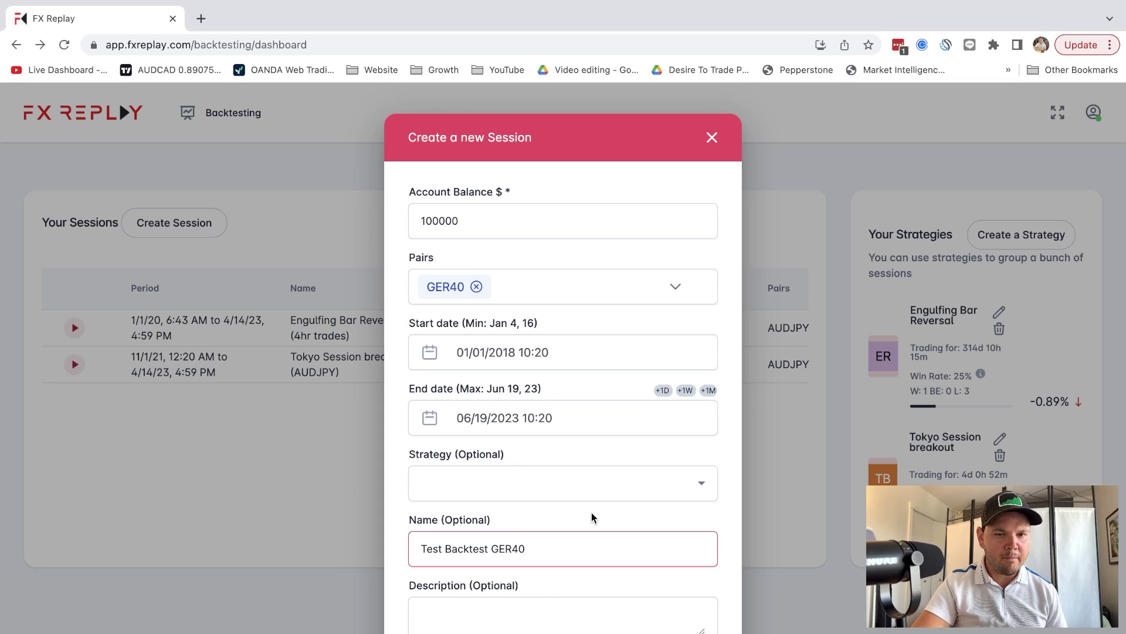
# Step: Save the new session and open Test Backtest GER40 for replay with an enlarged chart area
pyautogui.scroll(-2, 571, 503)
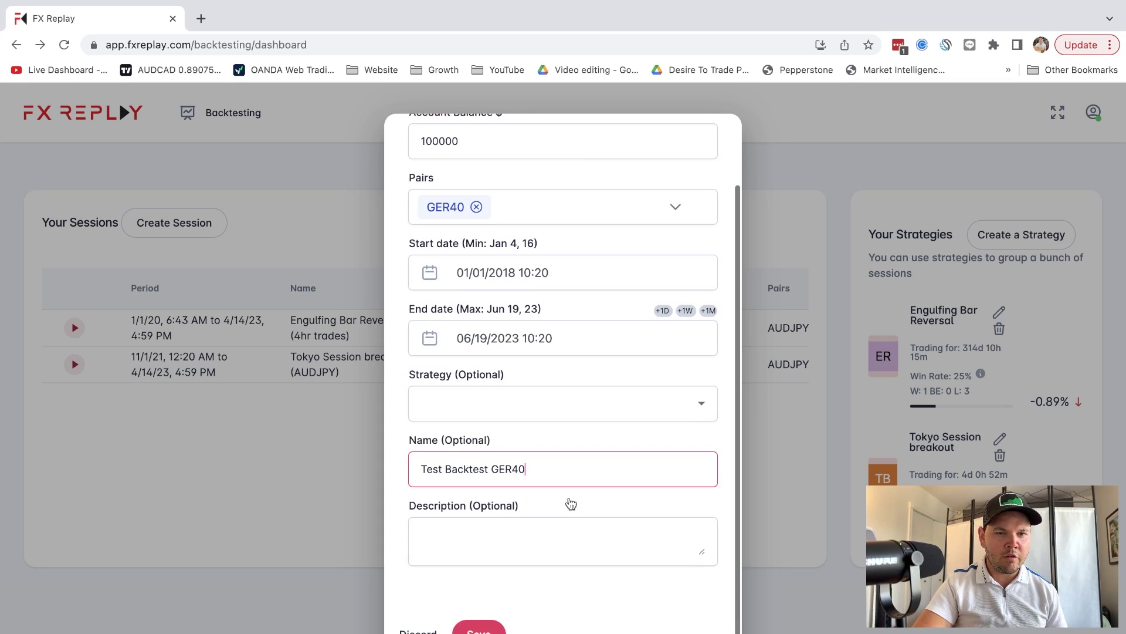
pyautogui.click(479, 629)
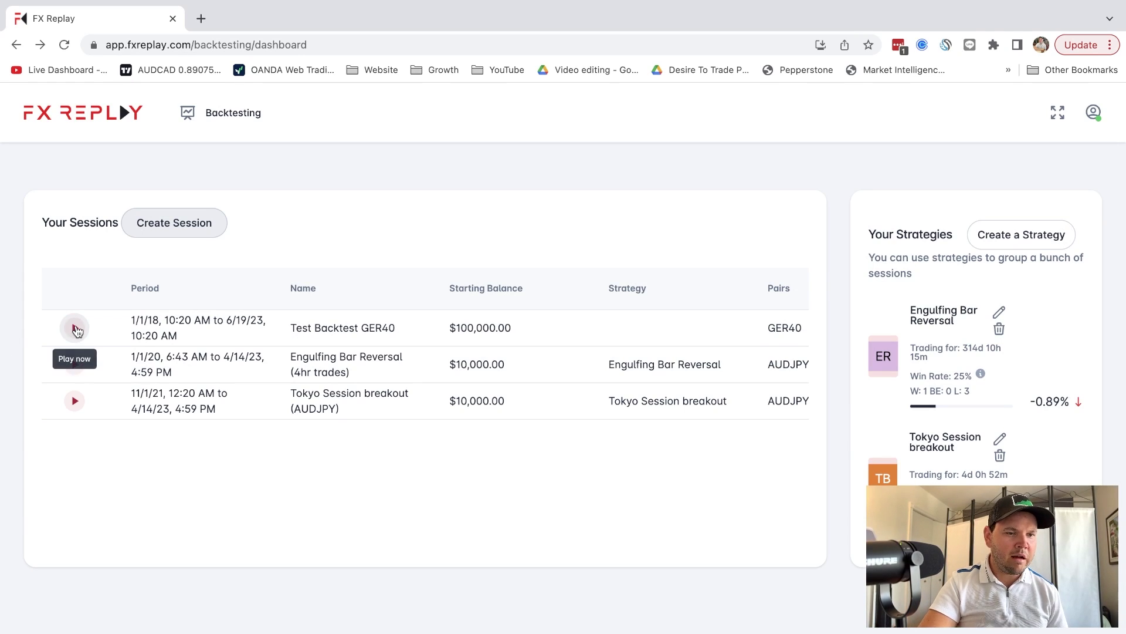
pyautogui.click(213, 325)
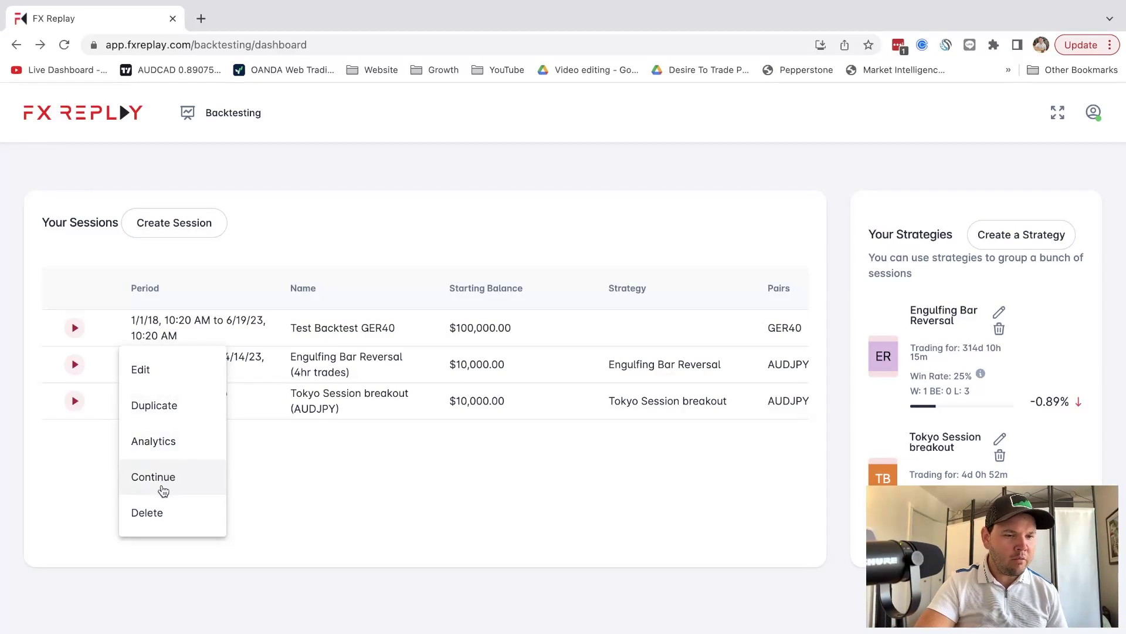
pyautogui.click(75, 328)
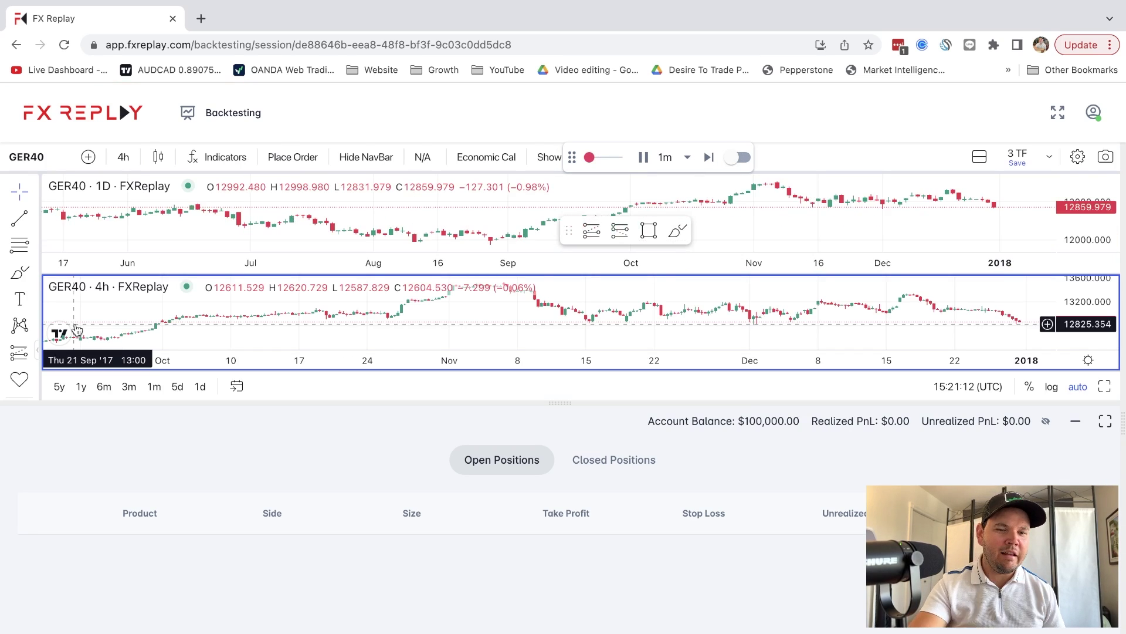
pyautogui.moveTo(559, 401); pyautogui.dragTo(567, 562)
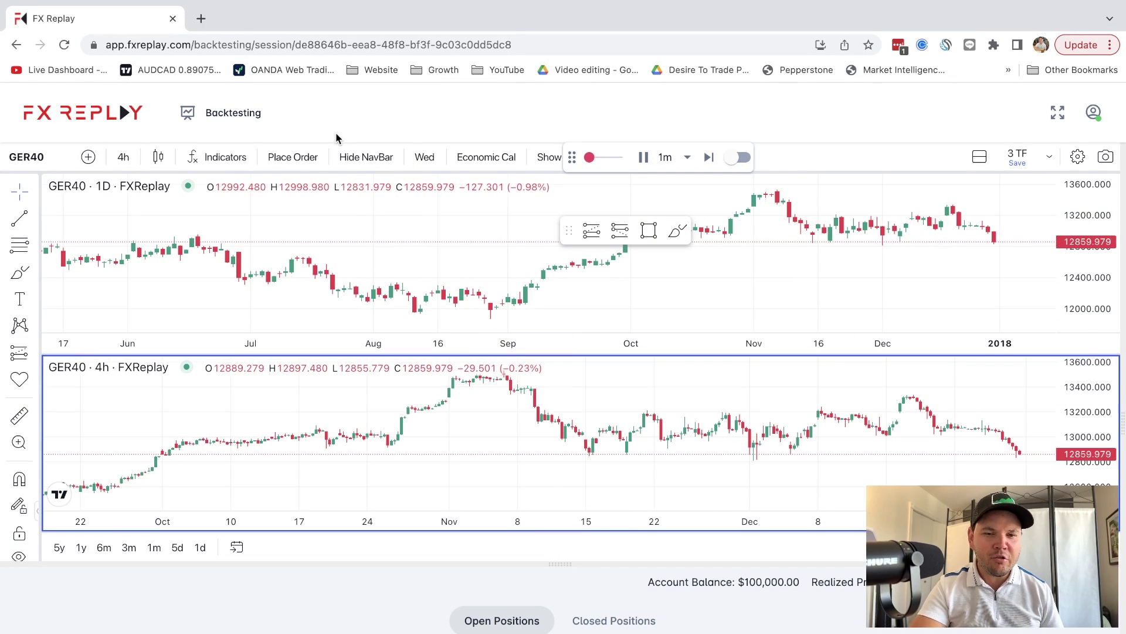
# Step: Look through the full list of available indicators without adding any to the chart
pyautogui.click(235, 165)
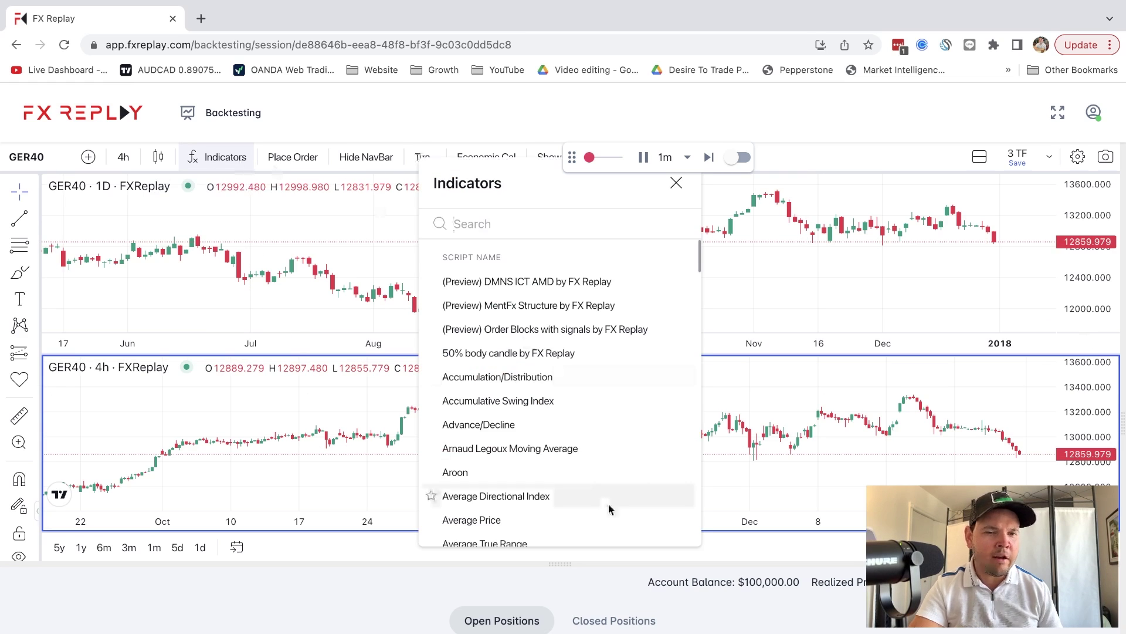
pyautogui.scroll(-4, 619, 447)
pyautogui.scroll(-10, 618, 444)
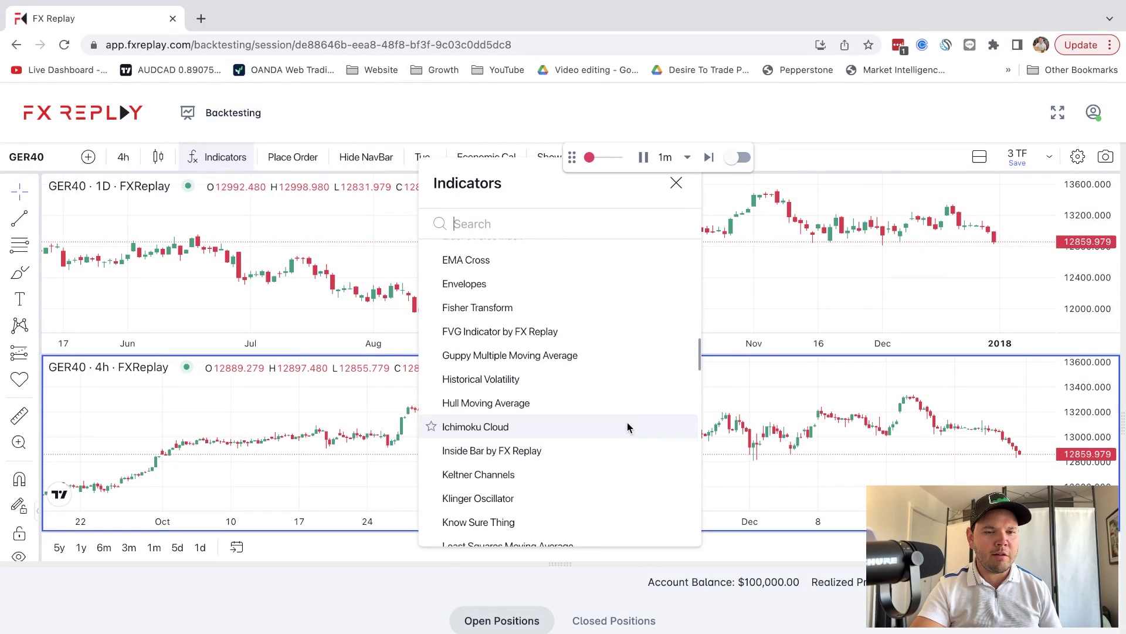
pyautogui.scroll(-10, 630, 392)
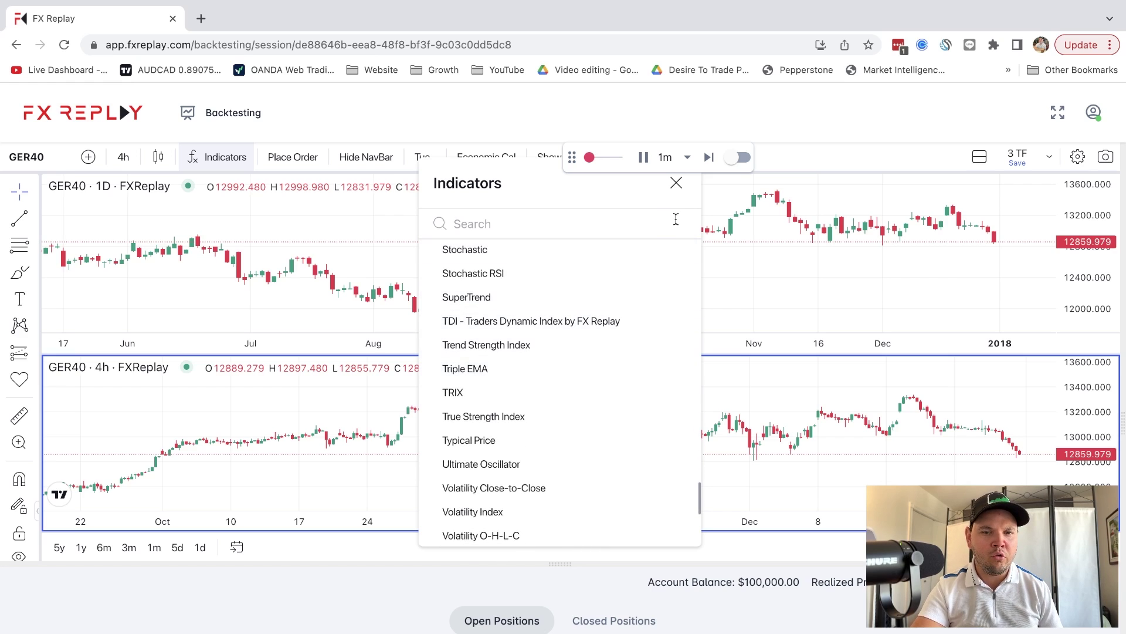
pyautogui.click(675, 184)
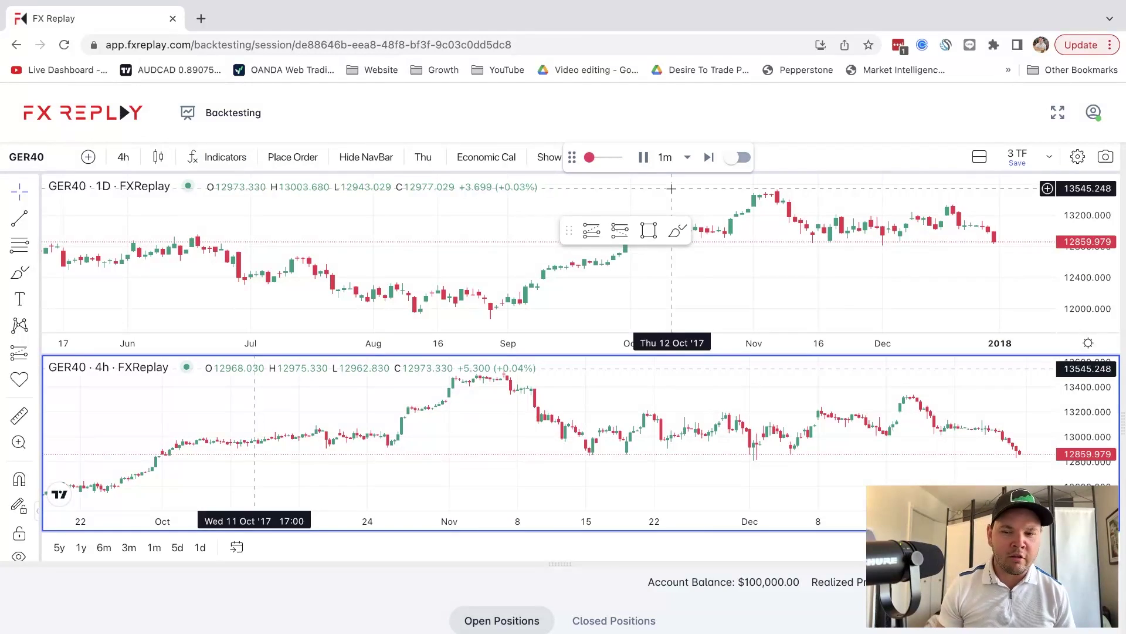
# Step: Try out the single-chart, seven-chart and side-by-side two-chart layouts, returning to a single enlarged chart
pyautogui.click(979, 156)
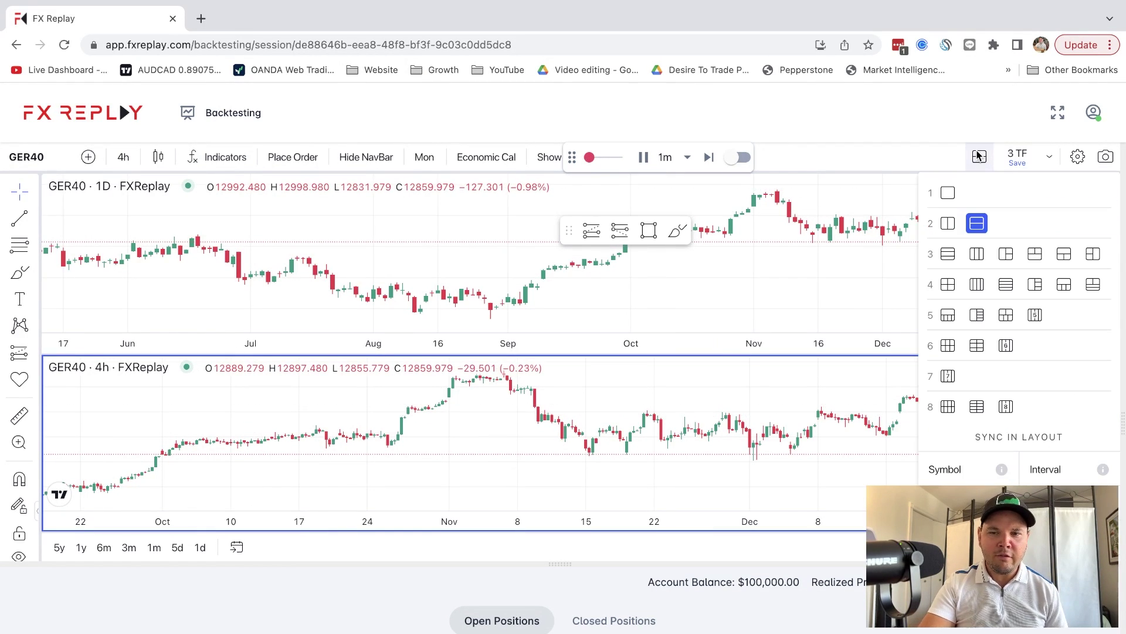
pyautogui.click(949, 192)
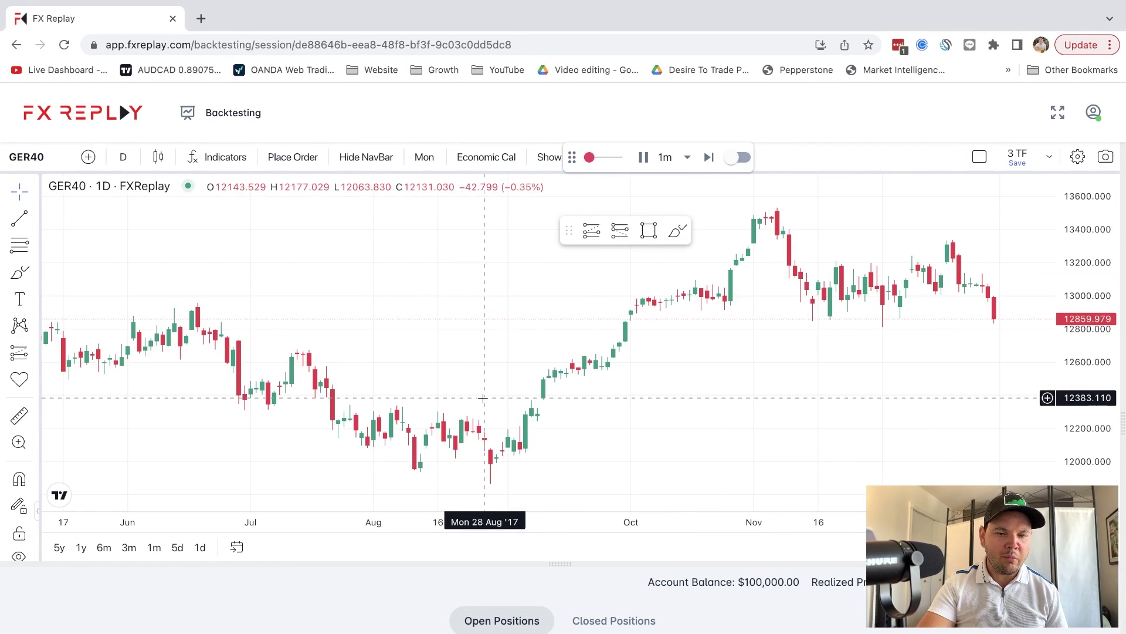
pyautogui.click(979, 157)
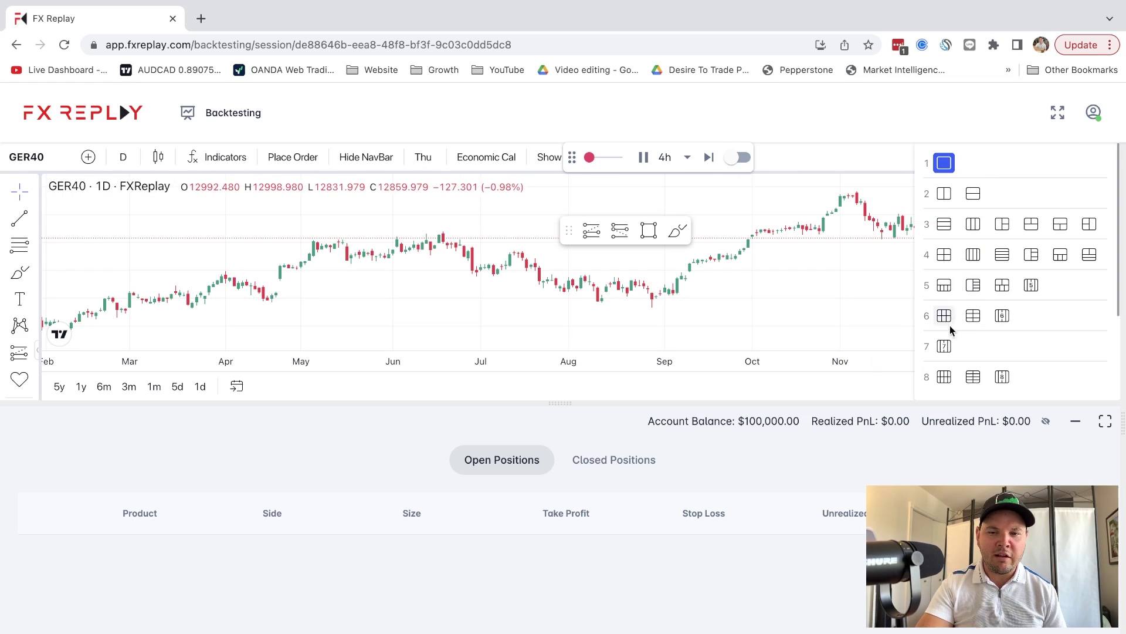
pyautogui.click(944, 346)
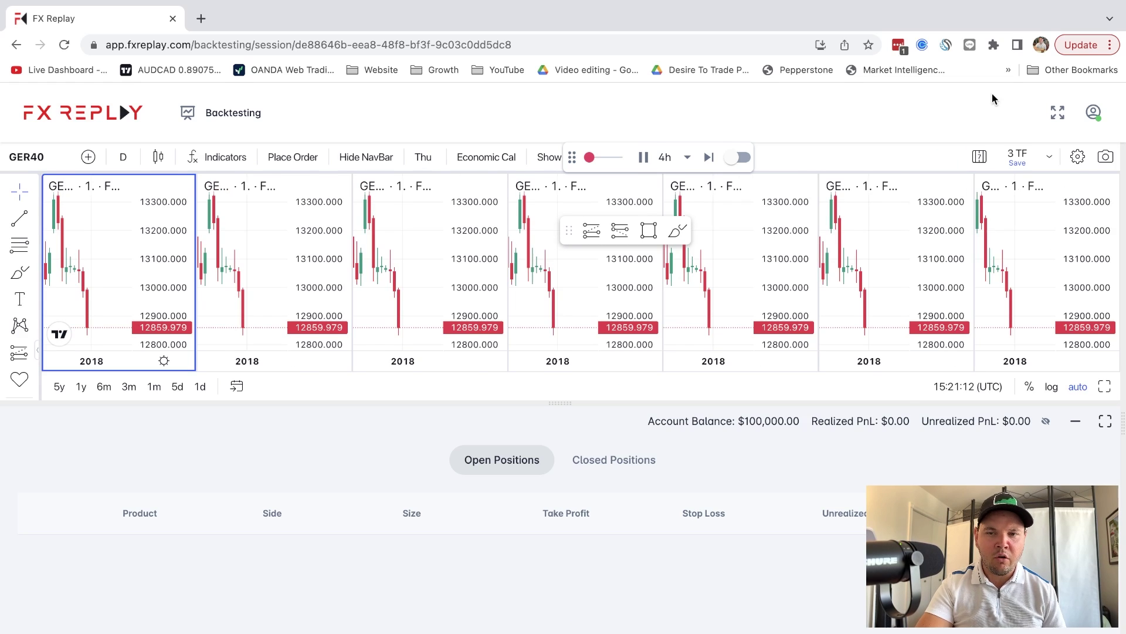
pyautogui.click(979, 156)
pyautogui.click(974, 192)
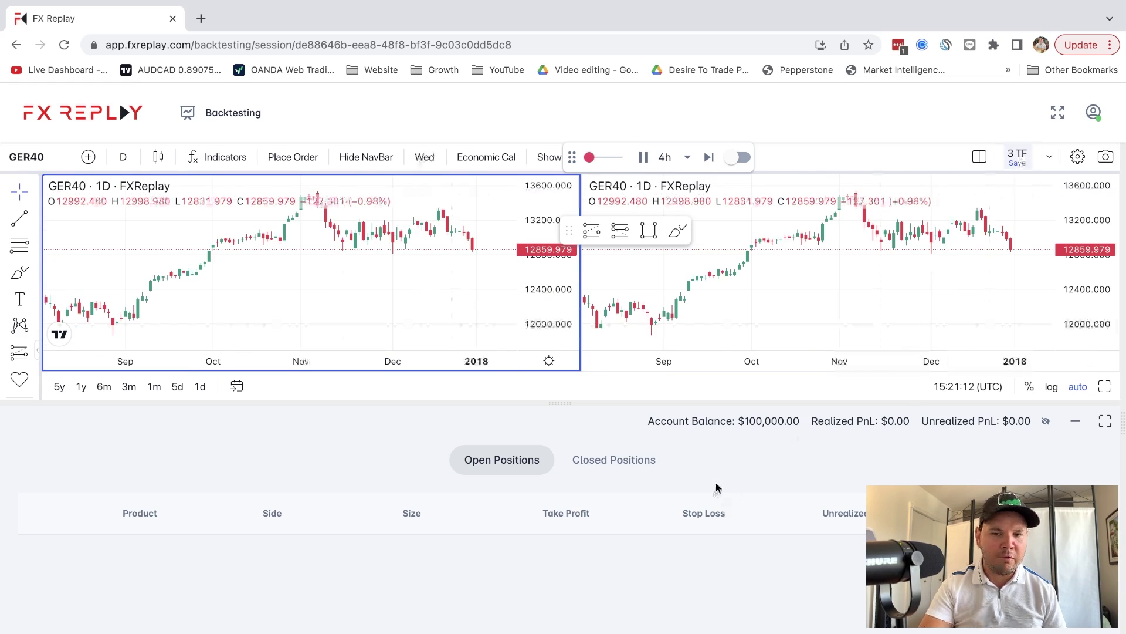
pyautogui.moveTo(559, 403); pyautogui.dragTo(557, 543)
pyautogui.click(979, 156)
pyautogui.click(951, 174)
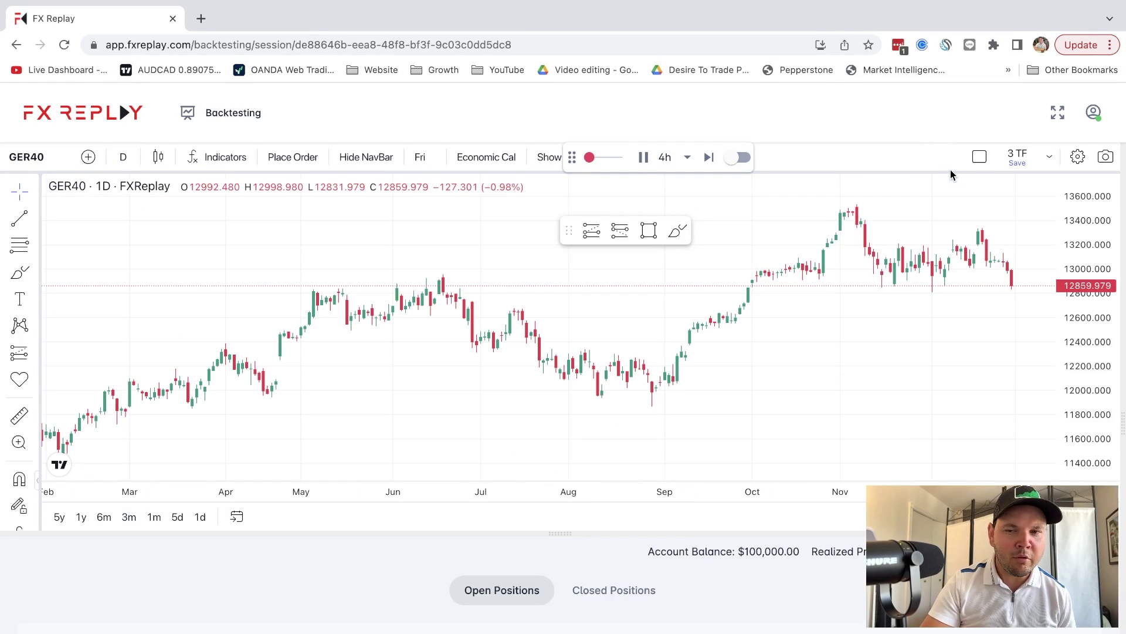
# Step: Switch to a three-chart layout with two charts above one wide chart, leaving the first chart on the 1-day timeframe
pyautogui.click(979, 156)
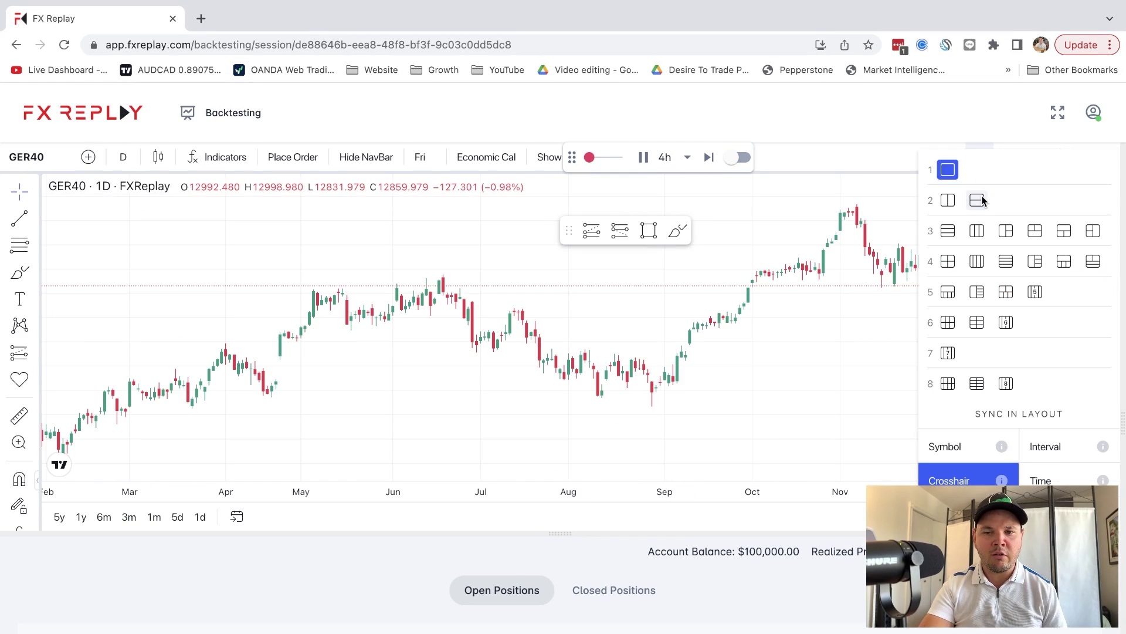
pyautogui.click(1038, 231)
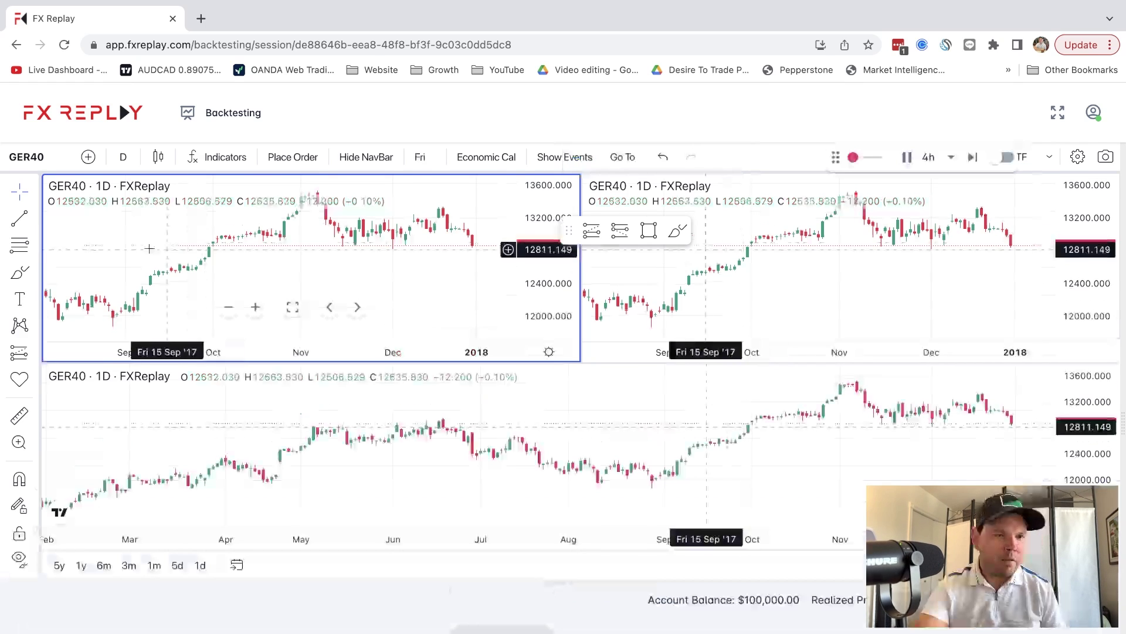
pyautogui.click(123, 156)
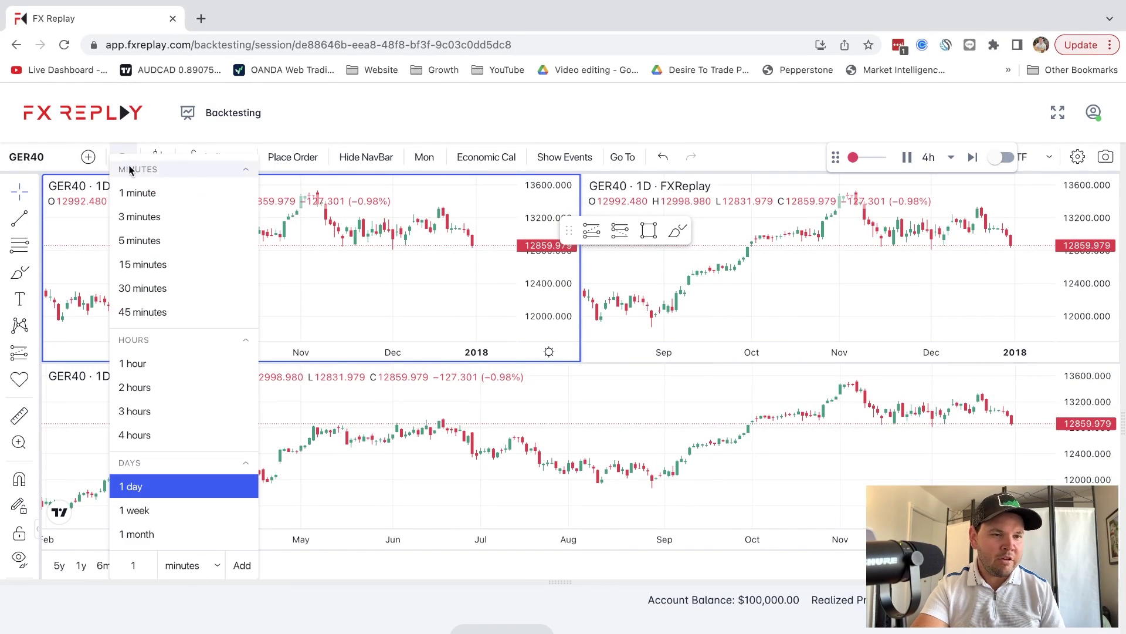
pyautogui.click(405, 261)
# Step: Set the second upper chart's timeframe to 4 hours and the wide lower chart's timeframe to 1 hour
pyautogui.click(931, 258)
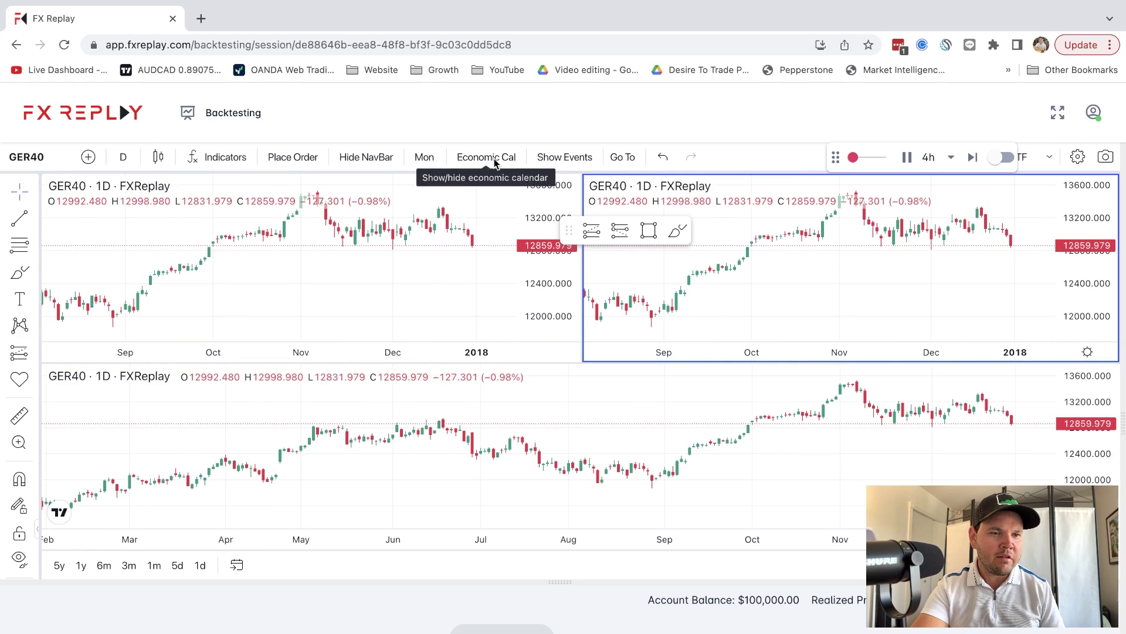
pyautogui.click(123, 157)
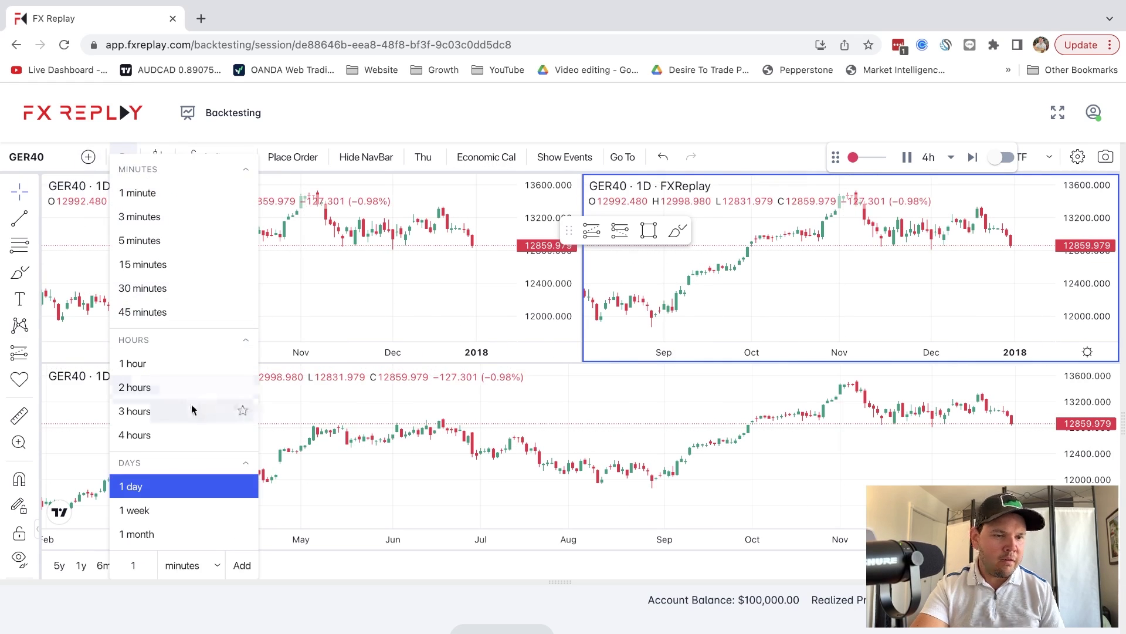
pyautogui.click(194, 434)
pyautogui.click(548, 398)
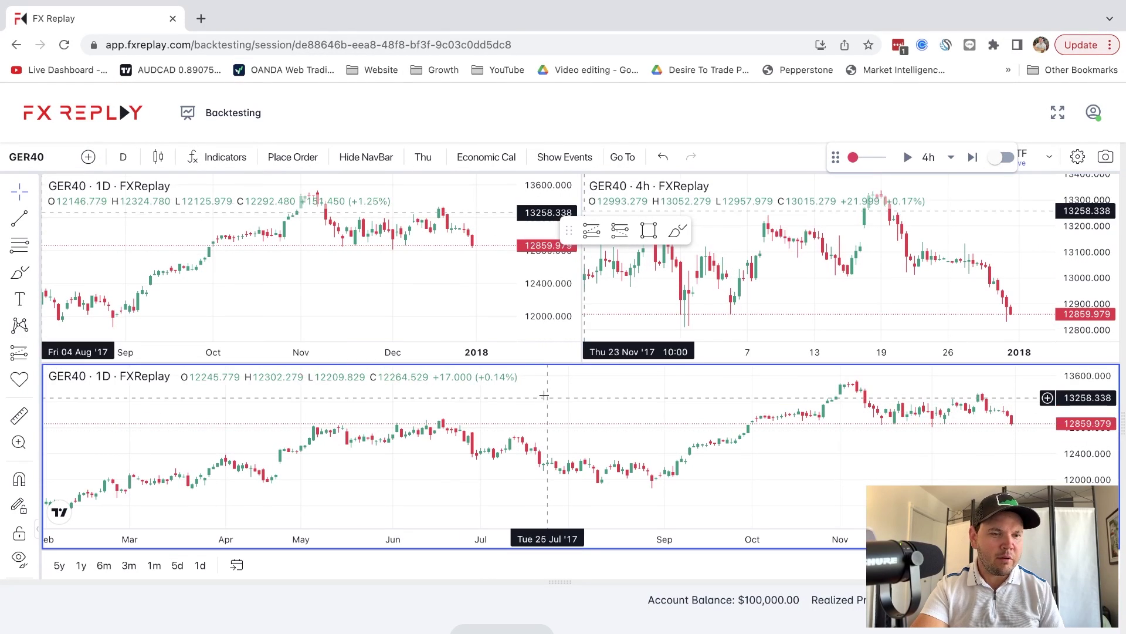
pyautogui.click(122, 157)
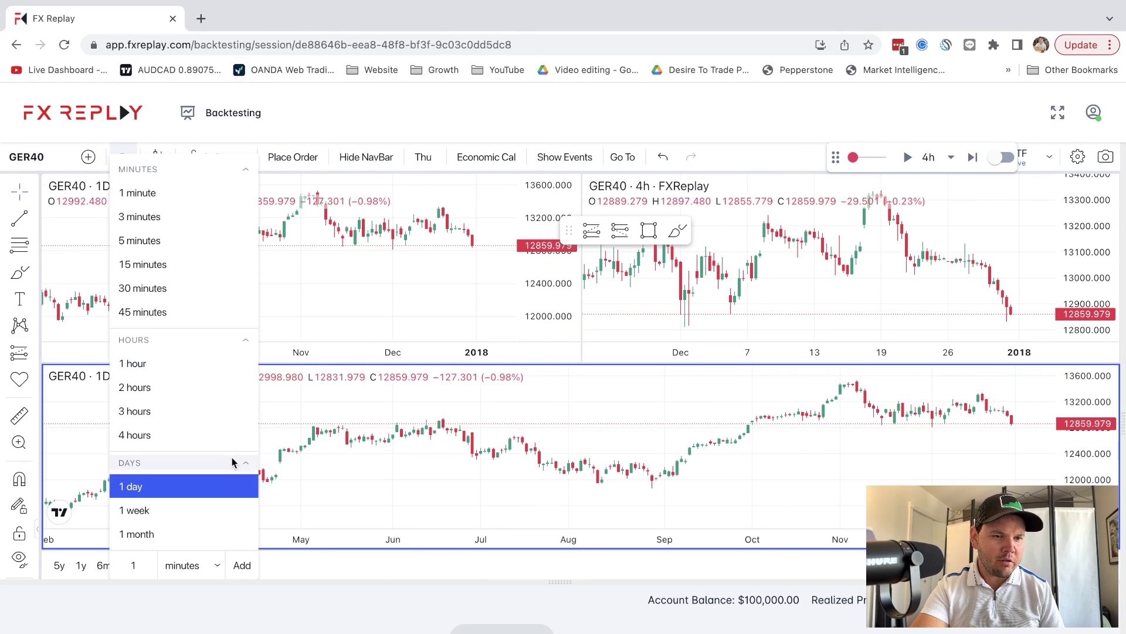
pyautogui.click(202, 361)
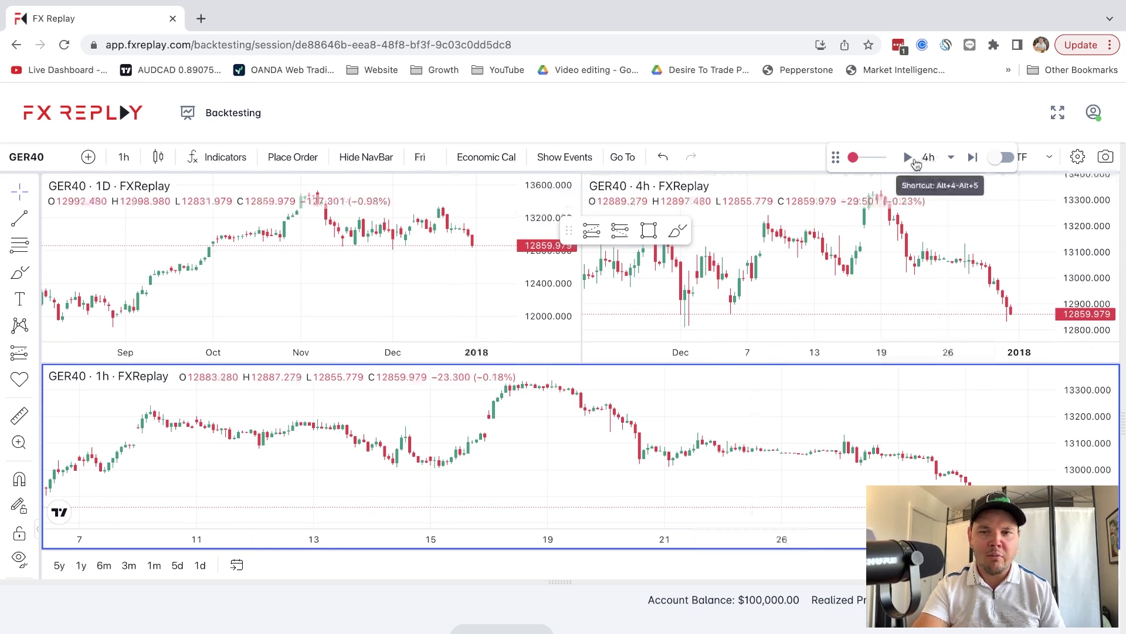
# Step: Move the replay control bar clear of the layout controls and view the available replay intervals
pyautogui.moveTo(834, 164); pyautogui.dragTo(749, 148)
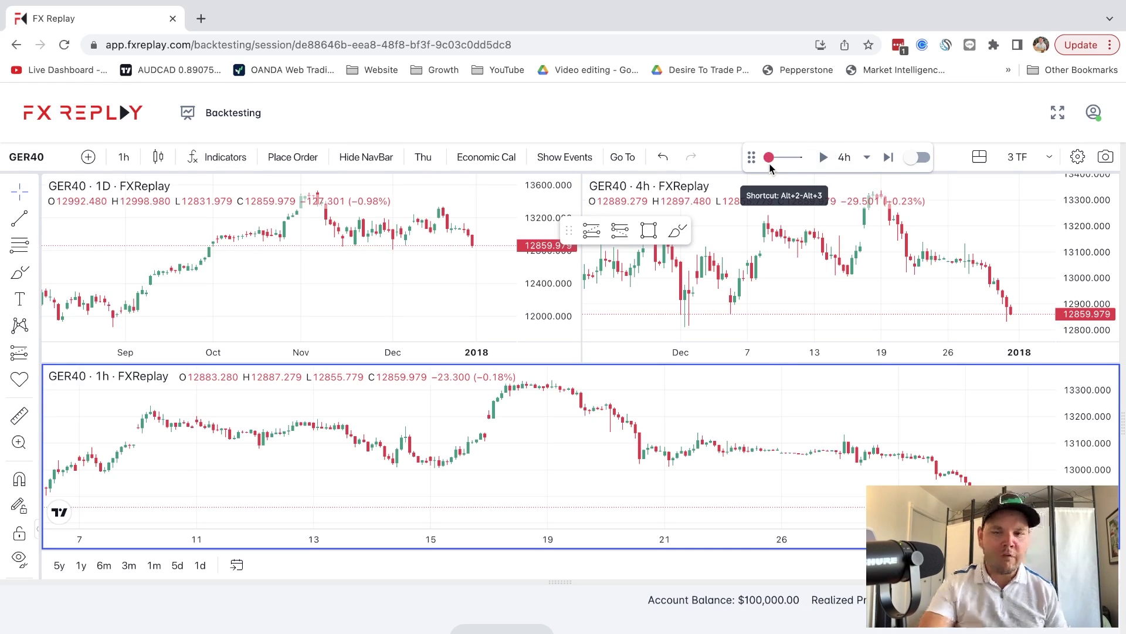
pyautogui.click(864, 158)
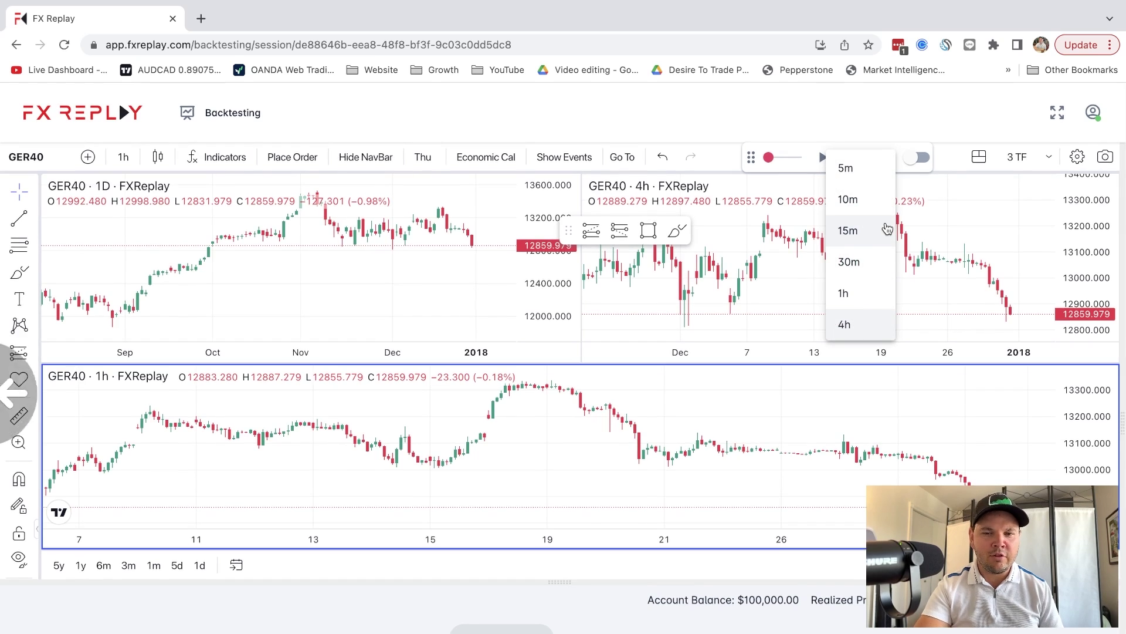
pyautogui.hscroll(-5, 884, 226)
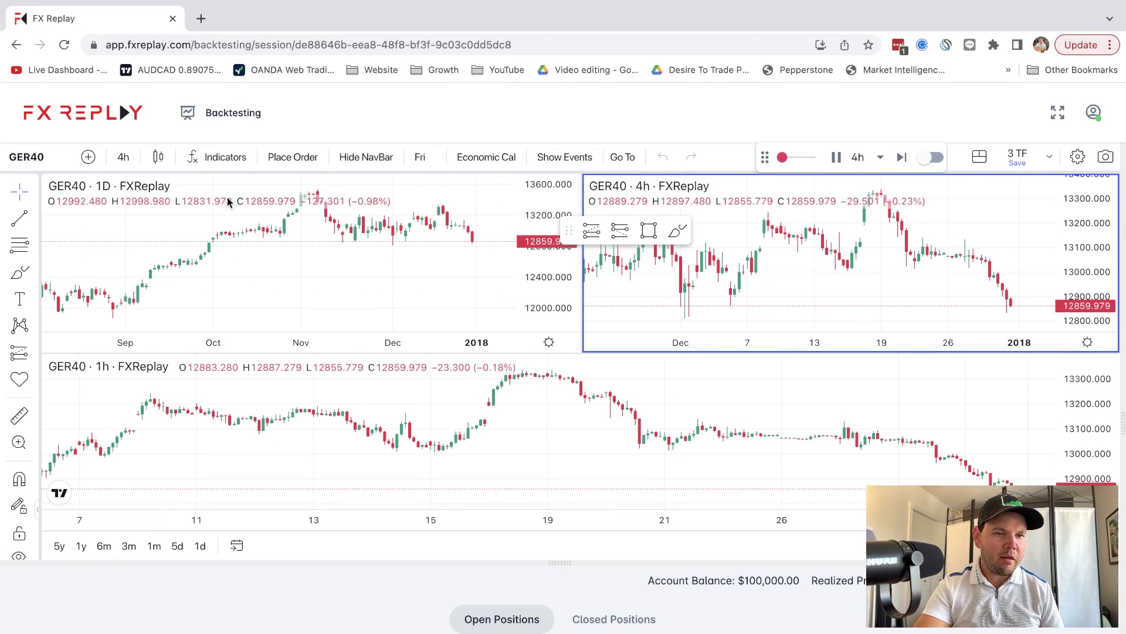
# Step: Review the daily chart's symbol settings and hide the OHLC values and bar change values in its status line
pyautogui.rightClick(198, 234)
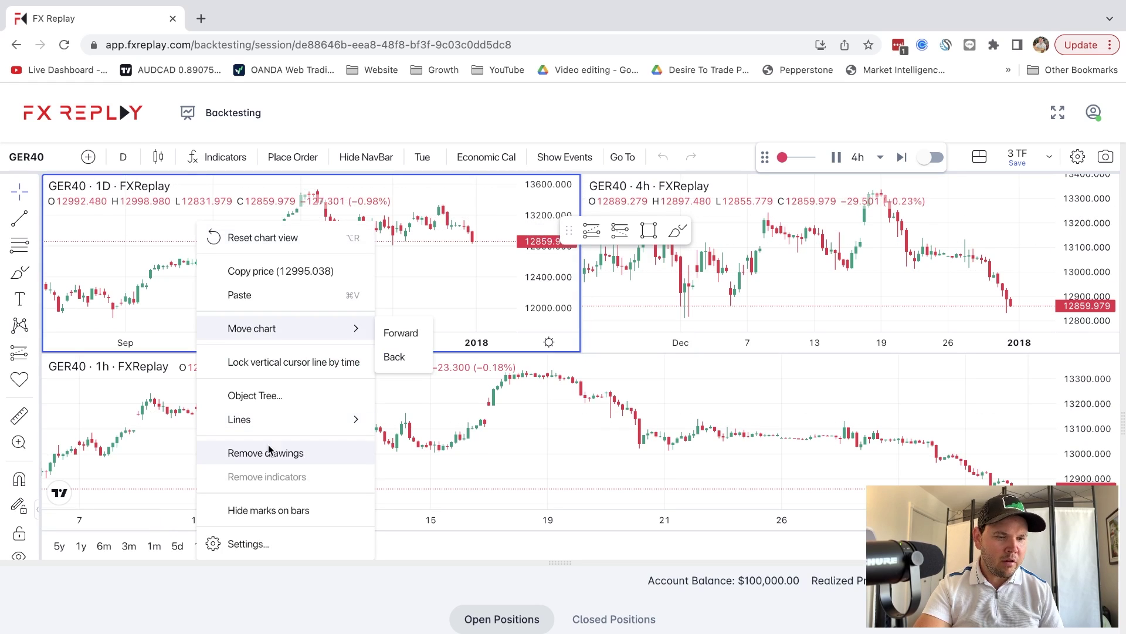
pyautogui.click(269, 546)
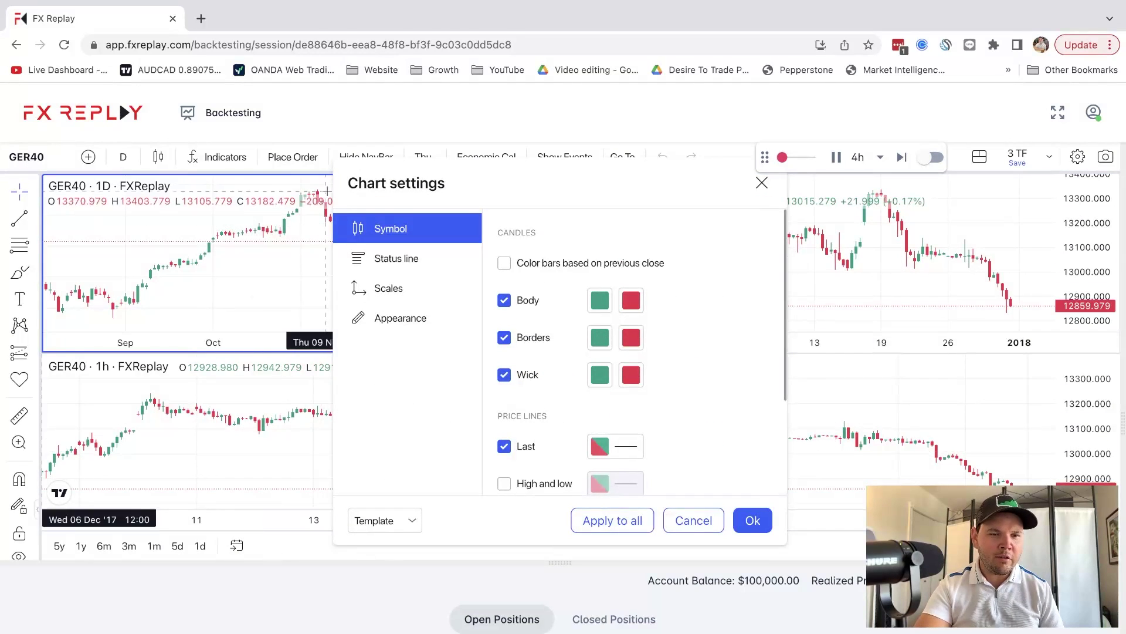
pyautogui.scroll(-2, 540, 414)
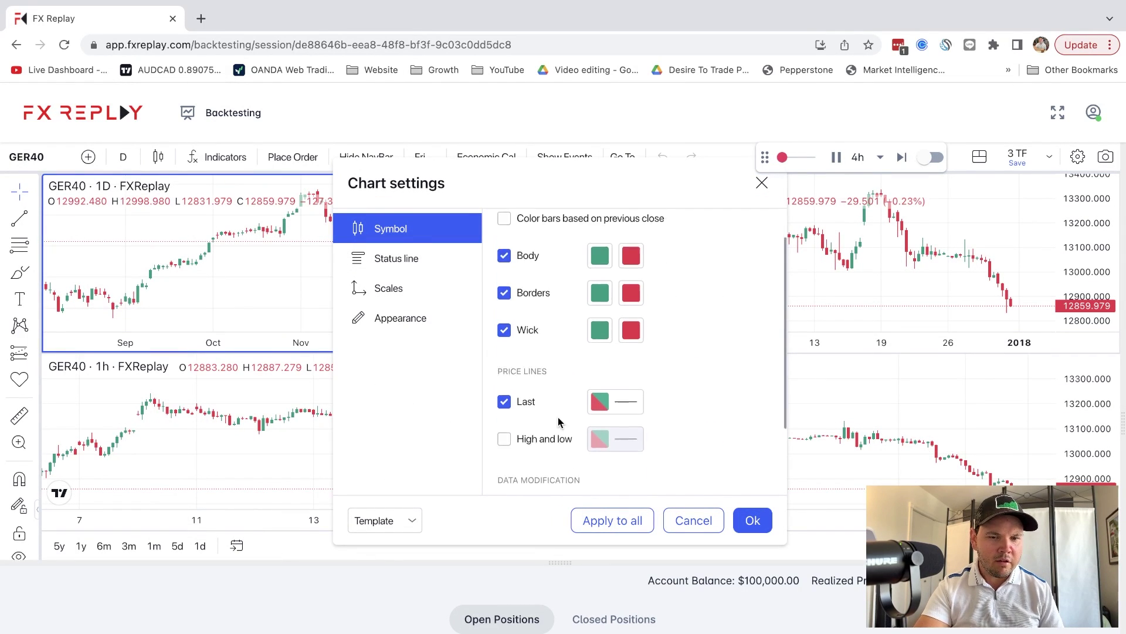
pyautogui.scroll(-2, 506, 375)
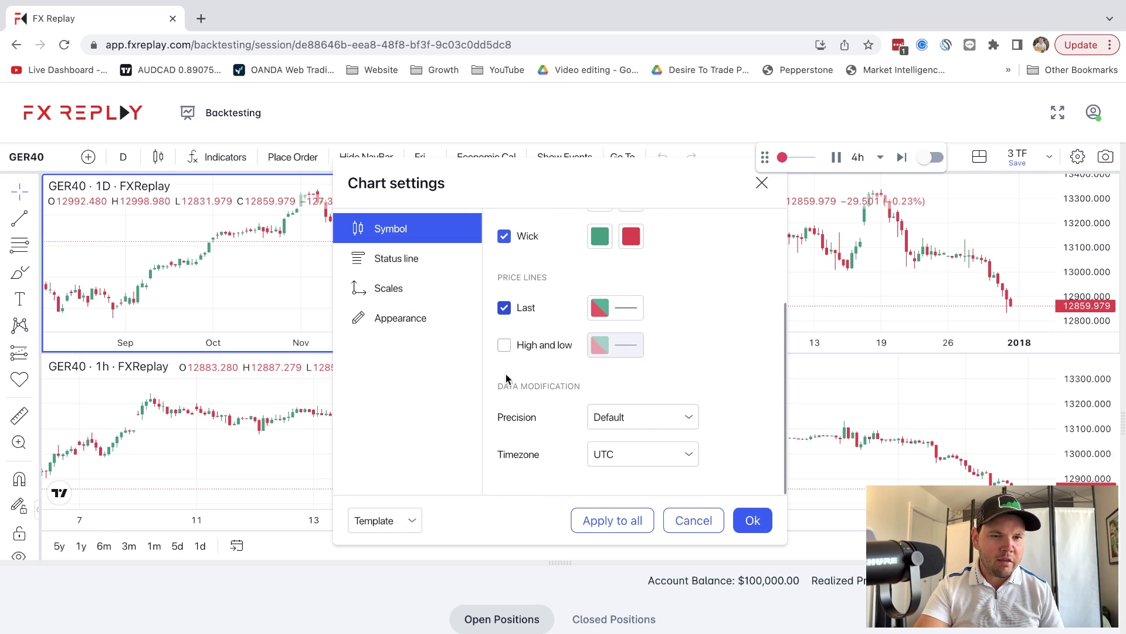
pyautogui.click(394, 258)
pyautogui.click(503, 300)
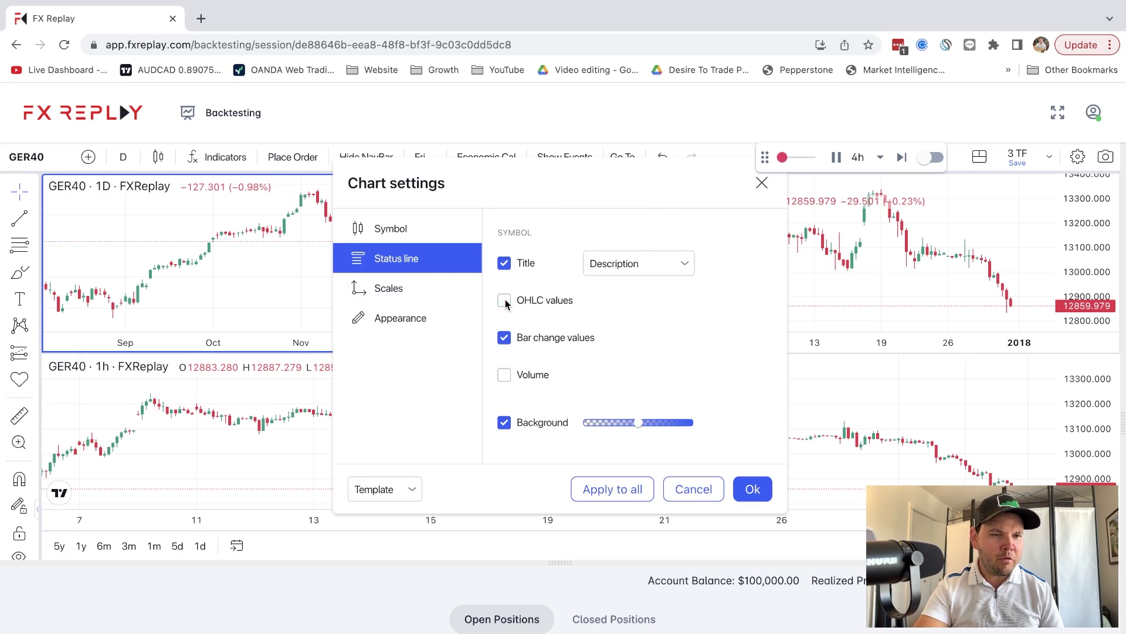
pyautogui.click(506, 338)
pyautogui.click(505, 338)
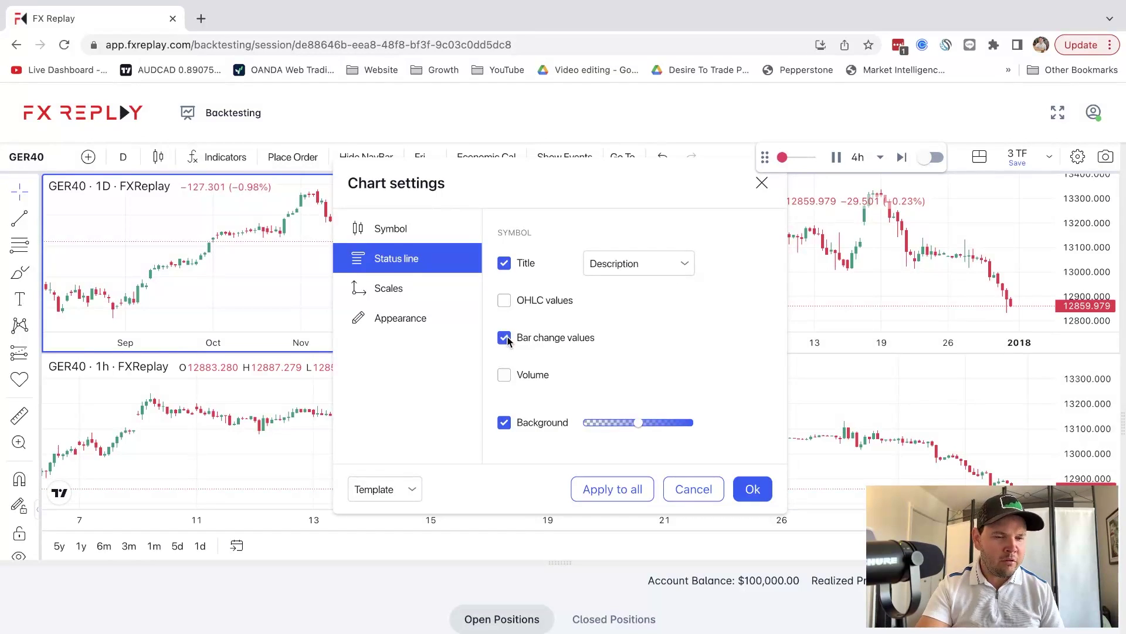
pyautogui.click(506, 338)
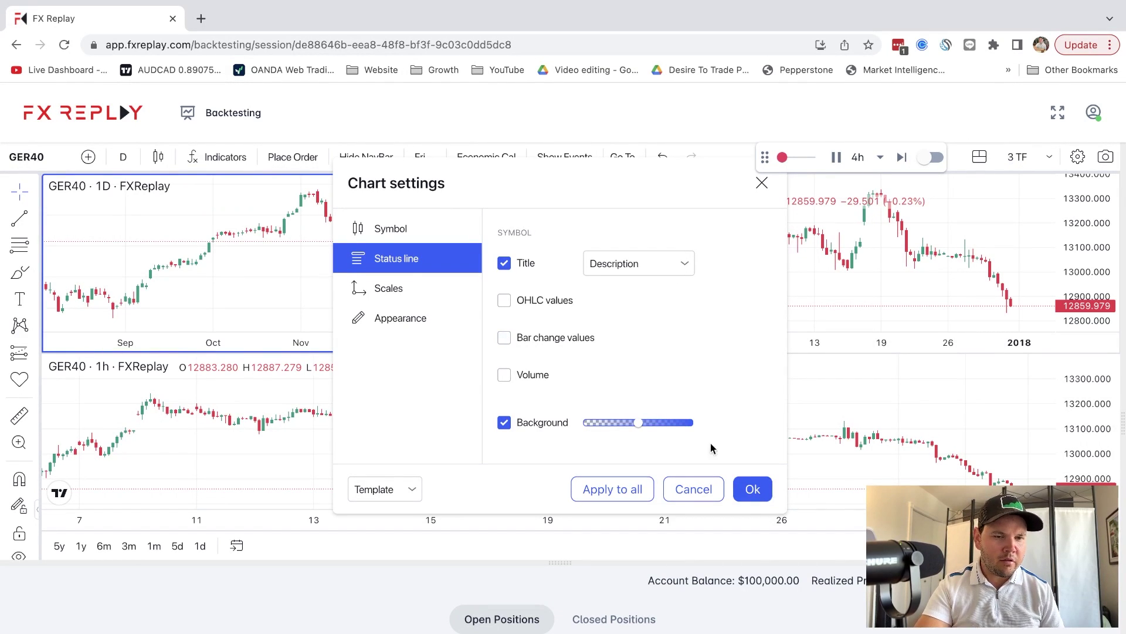
pyautogui.click(753, 489)
# Step: Apply the daily chart's settings to all charts in the layout
pyautogui.doubleClick(235, 270)
pyautogui.click(619, 507)
pyautogui.click(745, 506)
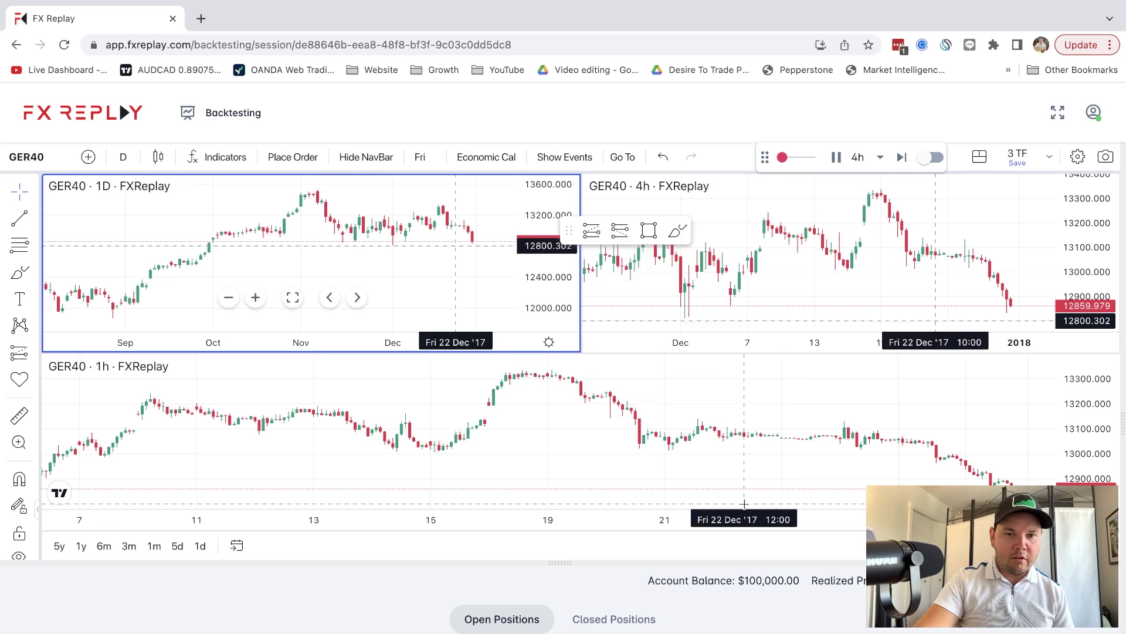
# Step: Move the favourite drawing tools clear of the charts and filter the displayed news events to High impact
pyautogui.moveTo(565, 232)
pyautogui.mouseDown()
pyautogui.moveTo(622, 170)
pyautogui.moveTo(645, 104)
pyautogui.mouseUp()
pyautogui.click(559, 157)
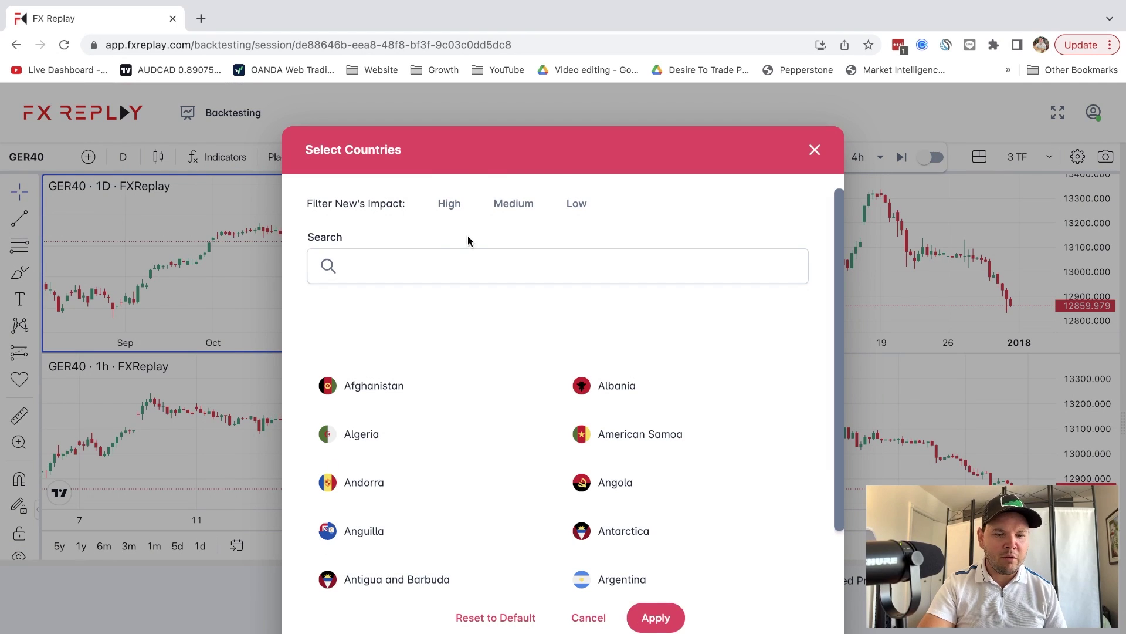
pyautogui.click(450, 213)
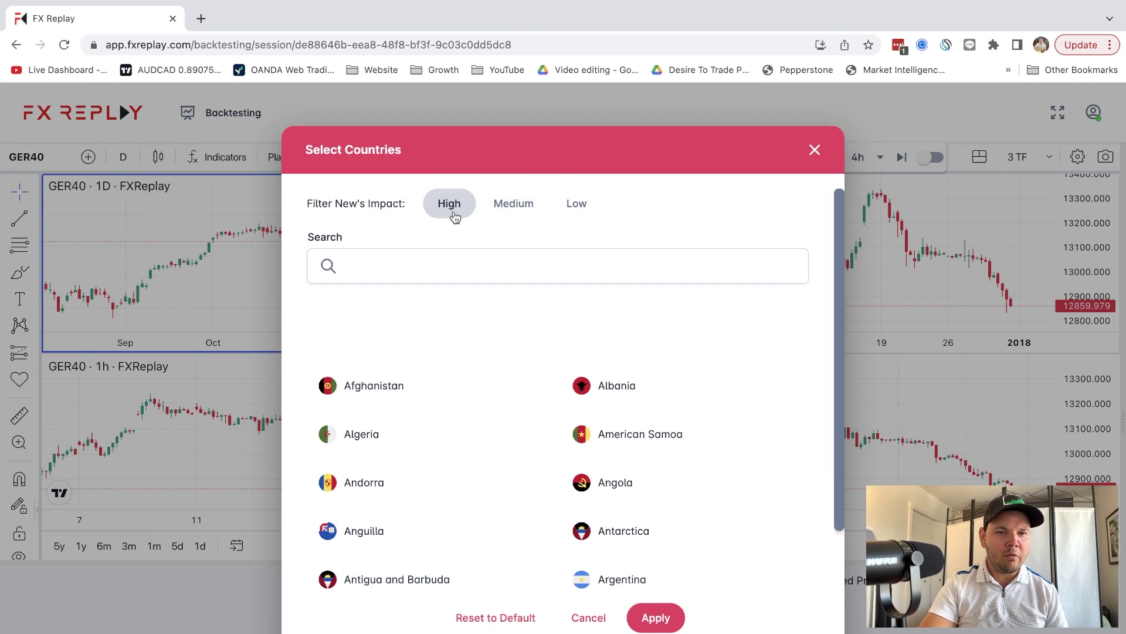
pyautogui.click(659, 616)
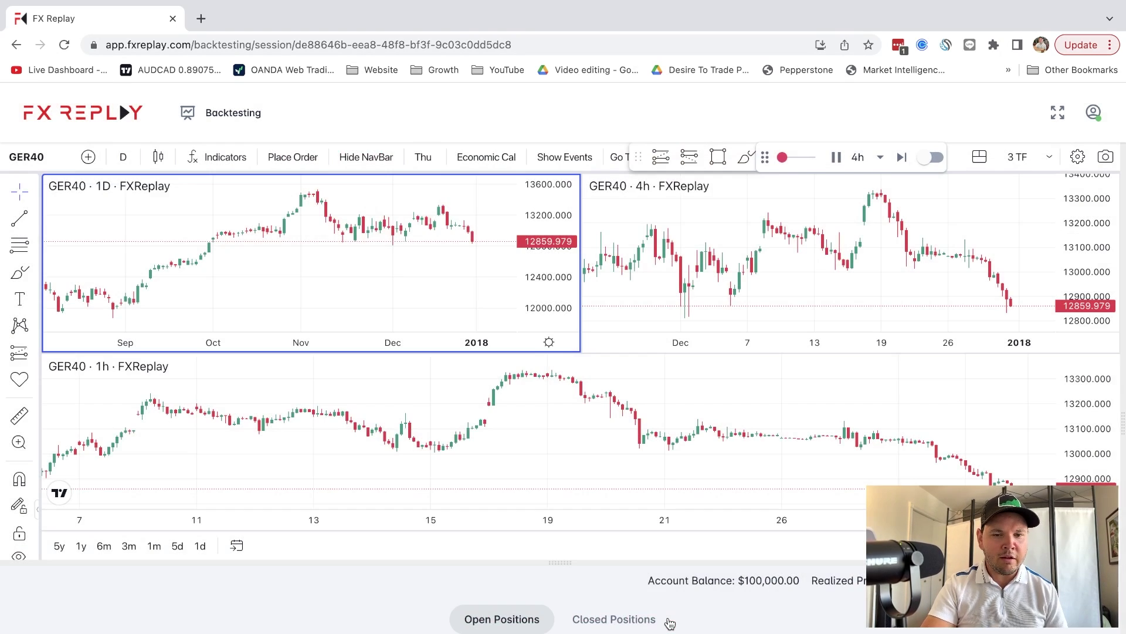
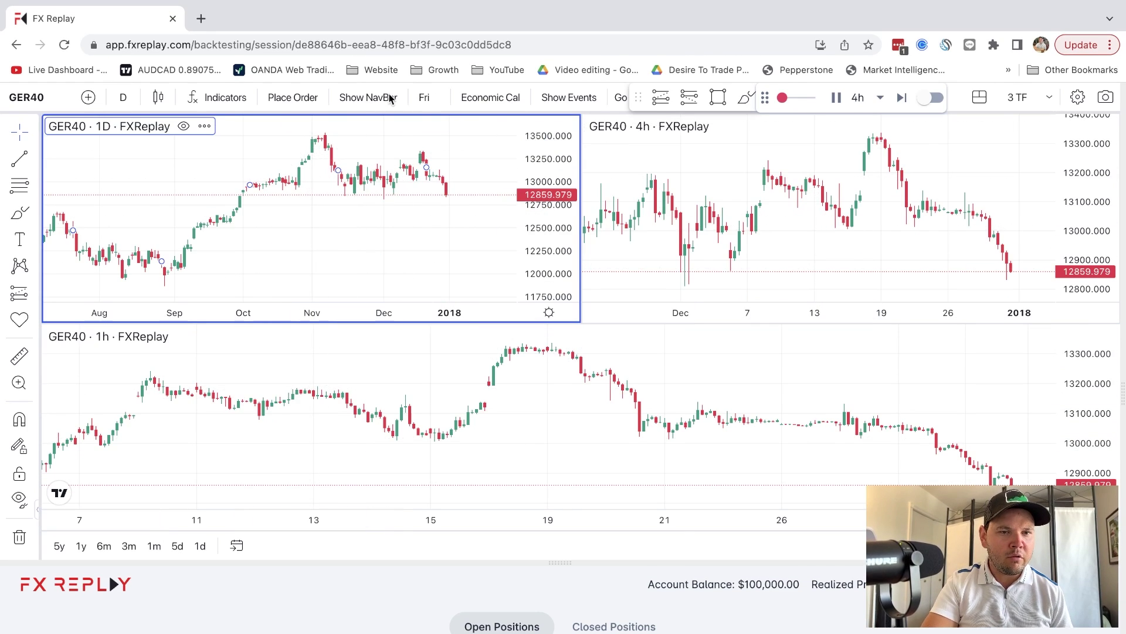
# Step: Hide the navigation bar, extend the chart area down over the positions area, and frame the daily chart's most recent candles
pyautogui.click(387, 97)
pyautogui.click(349, 161)
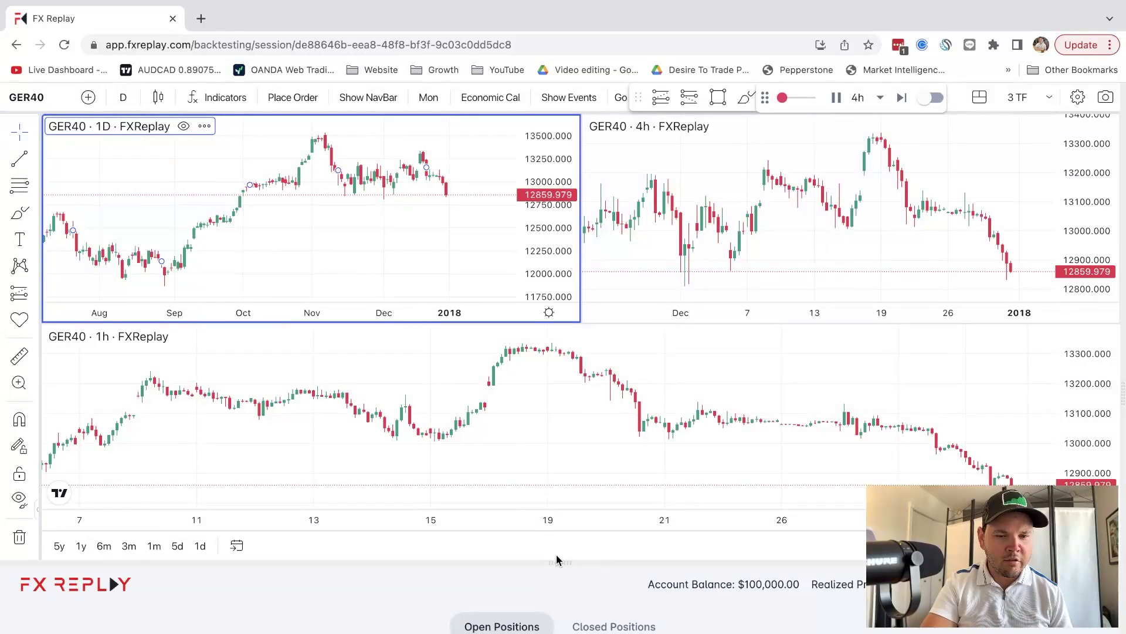
pyautogui.moveTo(558, 562); pyautogui.dragTo(556, 617)
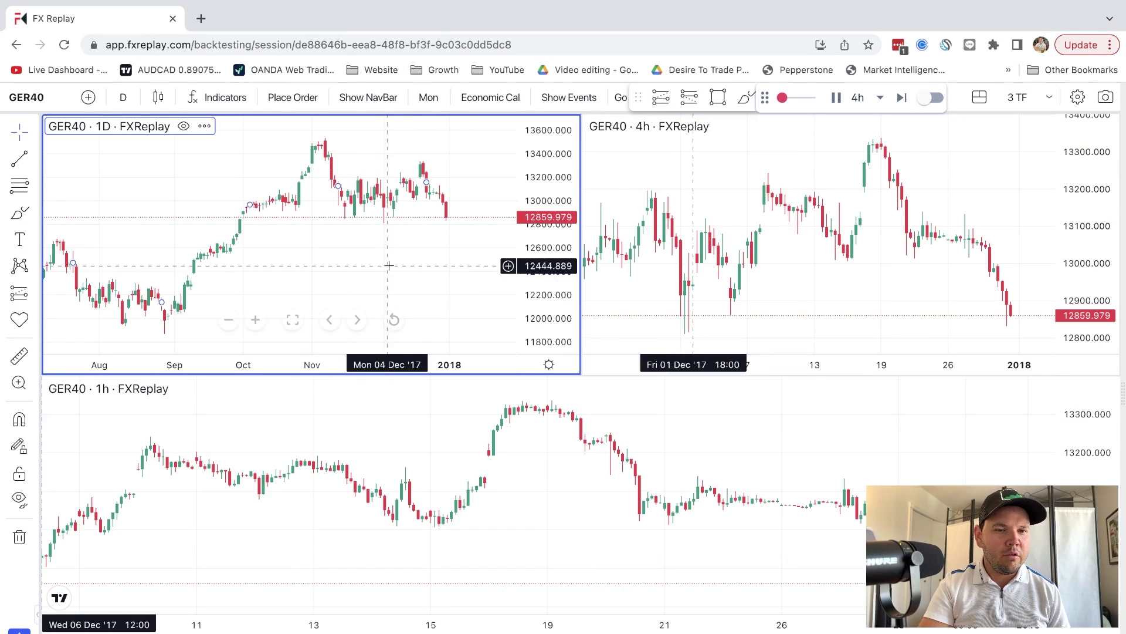
pyautogui.scroll(5, 390, 267)
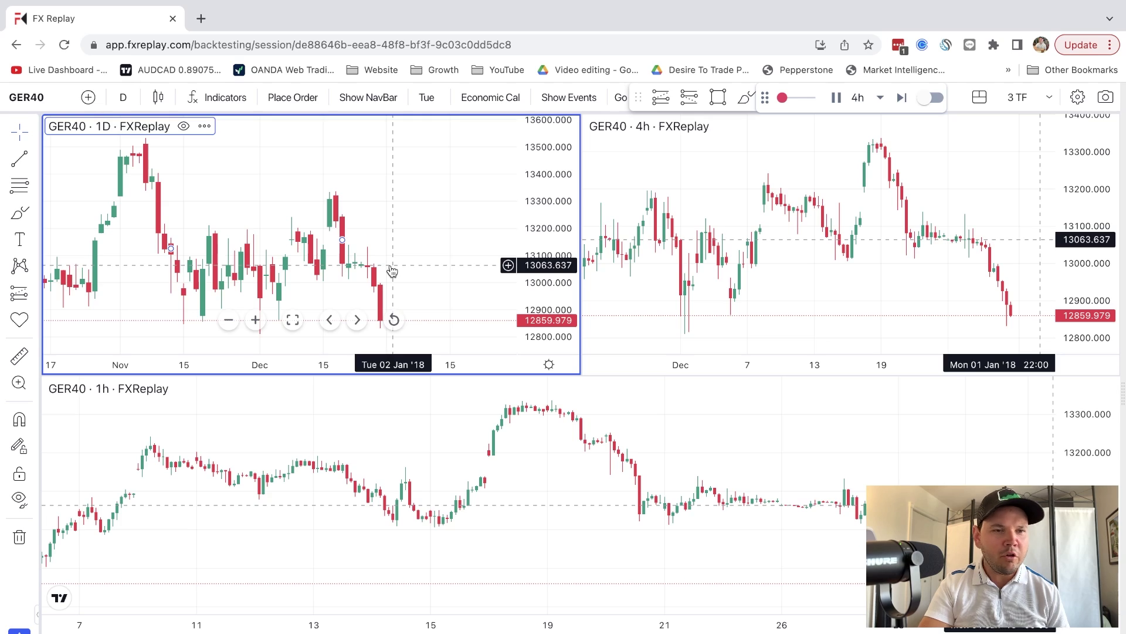
pyautogui.moveTo(281, 143); pyautogui.dragTo(309, 143)
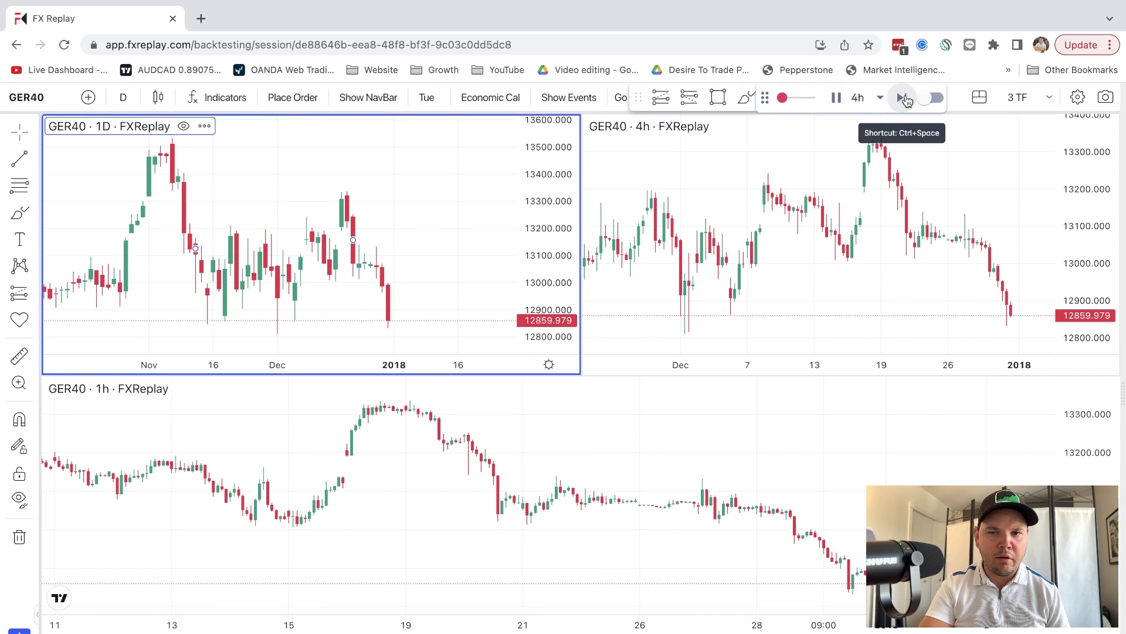
# Step: Advance the replay candle by candle at the 4-hour interval into early January 2018
pyautogui.click(906, 100)
pyautogui.click(906, 100)
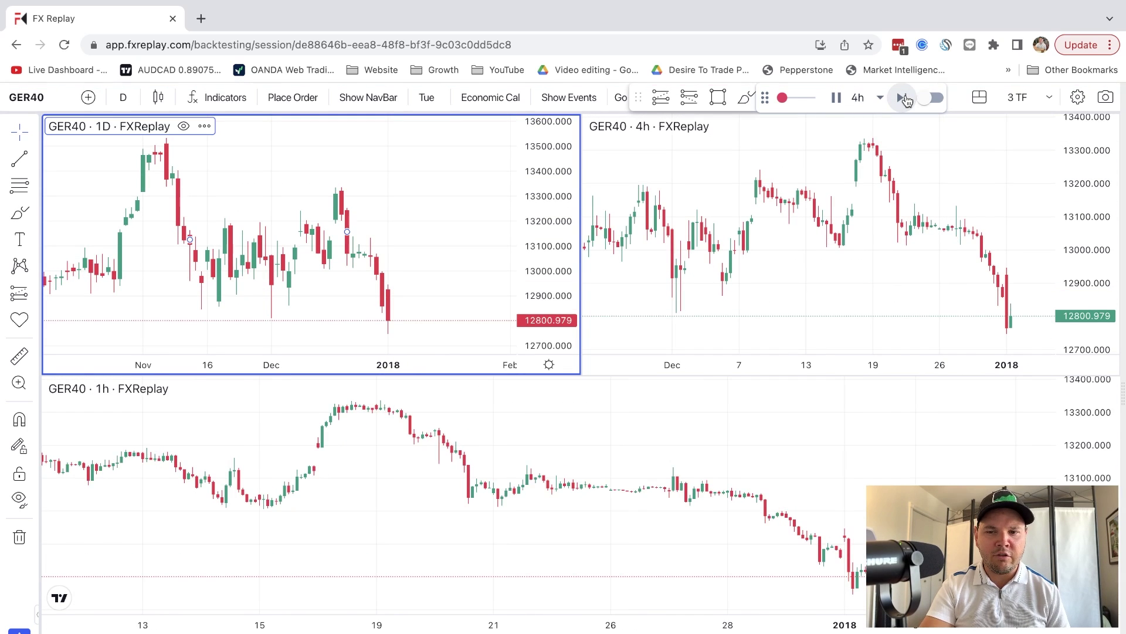
pyautogui.click(907, 100)
pyautogui.click(906, 100)
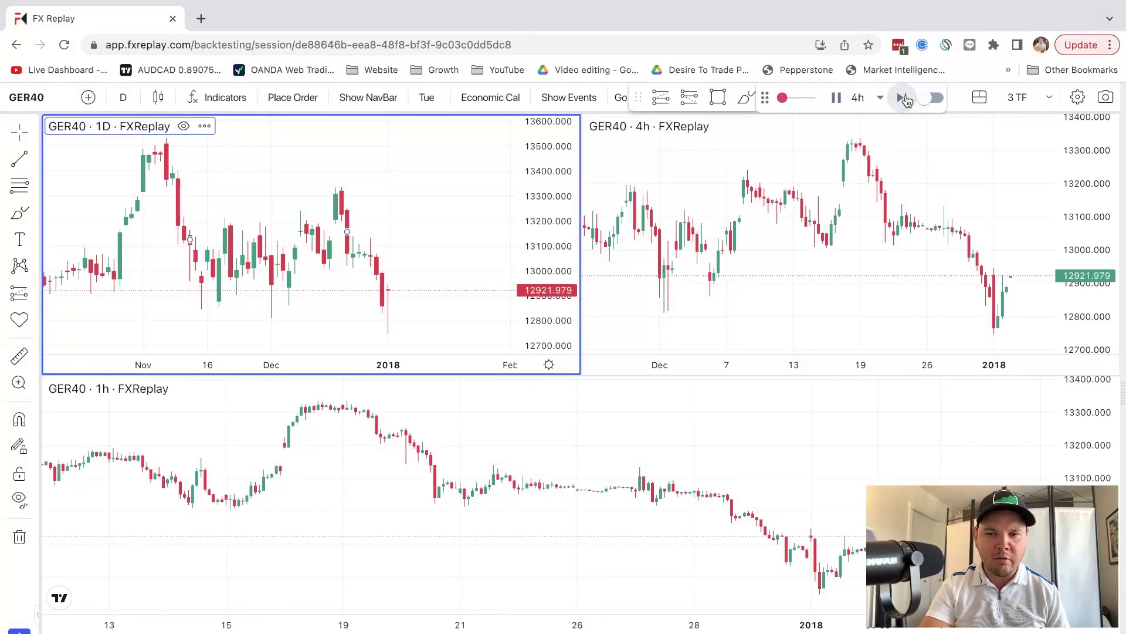
pyautogui.click(906, 100)
pyautogui.click(906, 100)
pyautogui.click(906, 100)
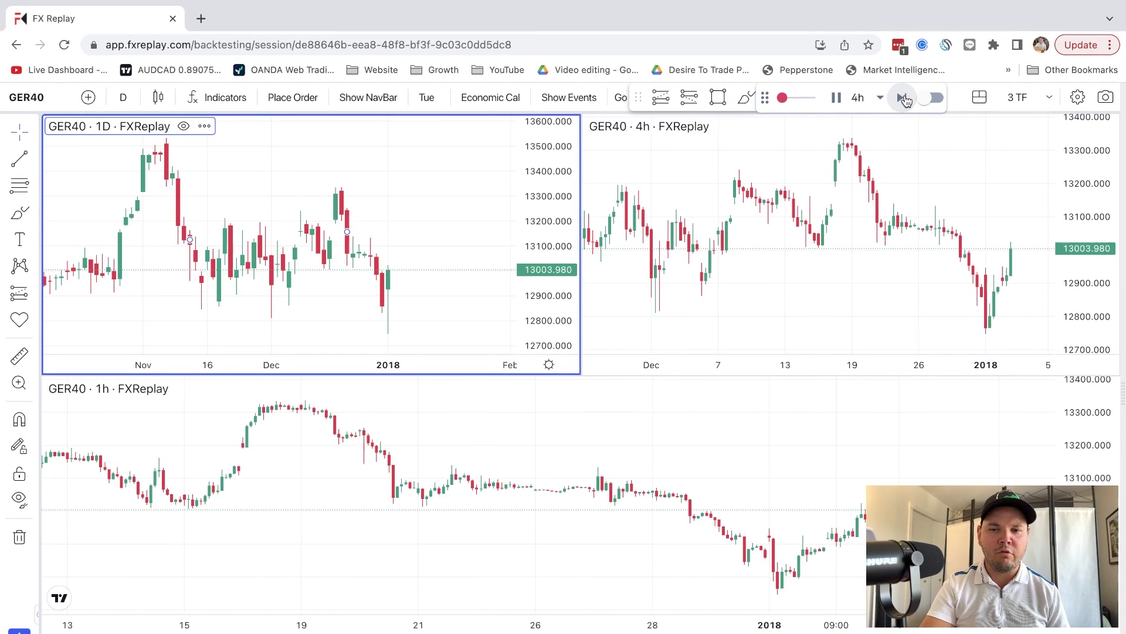
pyautogui.click(907, 100)
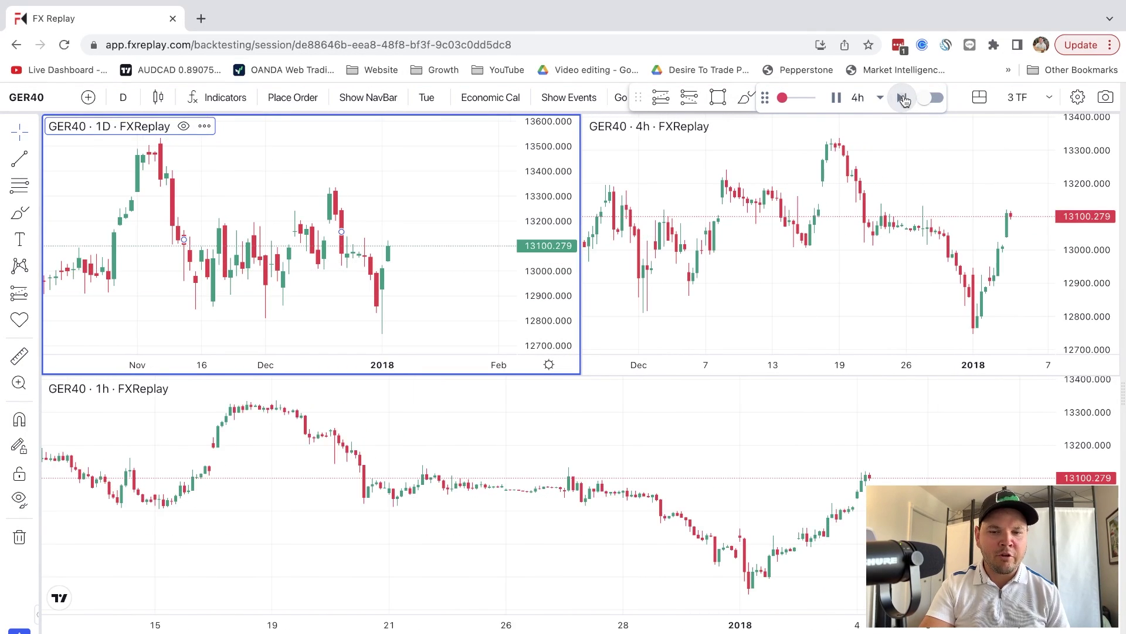
pyautogui.click(906, 99)
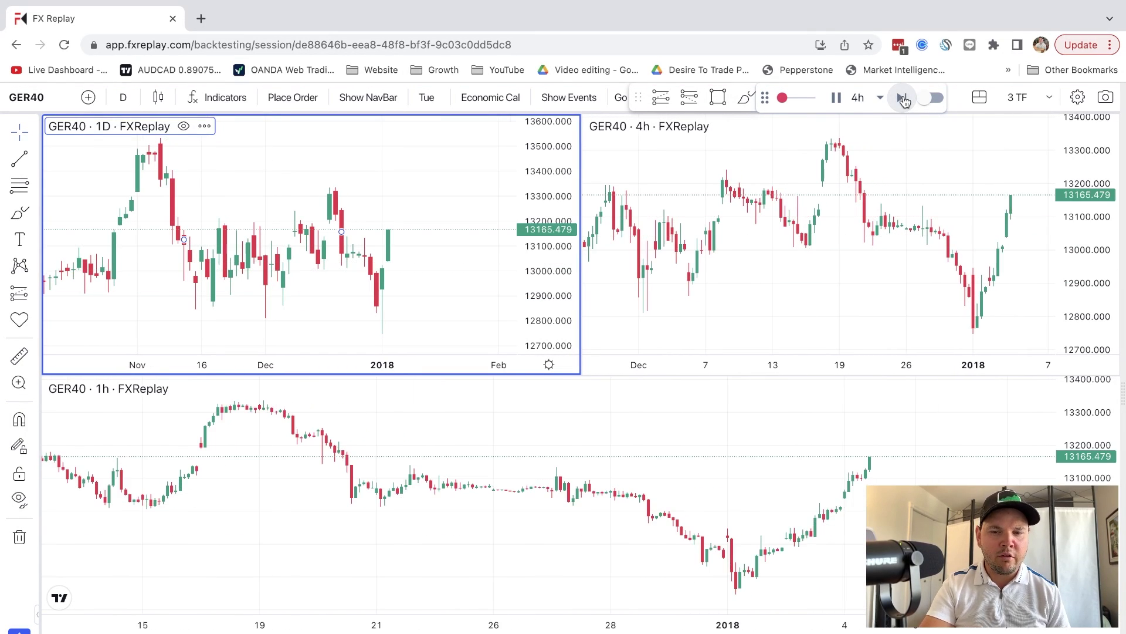
# Step: Set the replay interval to 1 hour and step the replay forward through January 2018
pyautogui.click(858, 97)
pyautogui.click(857, 233)
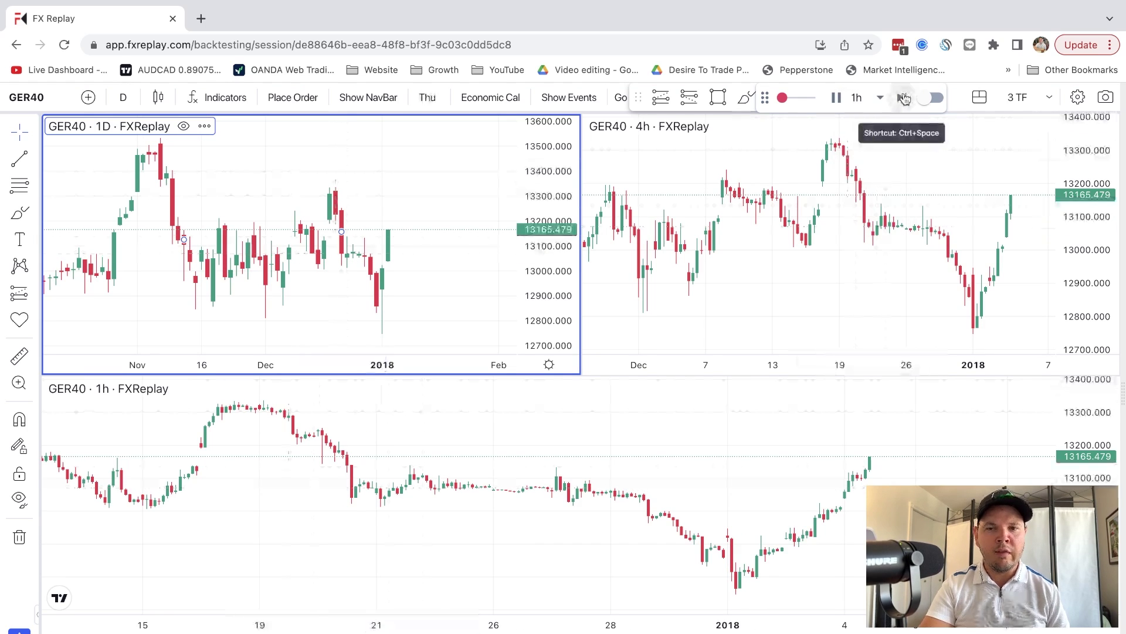
pyautogui.click(904, 98)
pyautogui.click(904, 98)
pyautogui.click(904, 98)
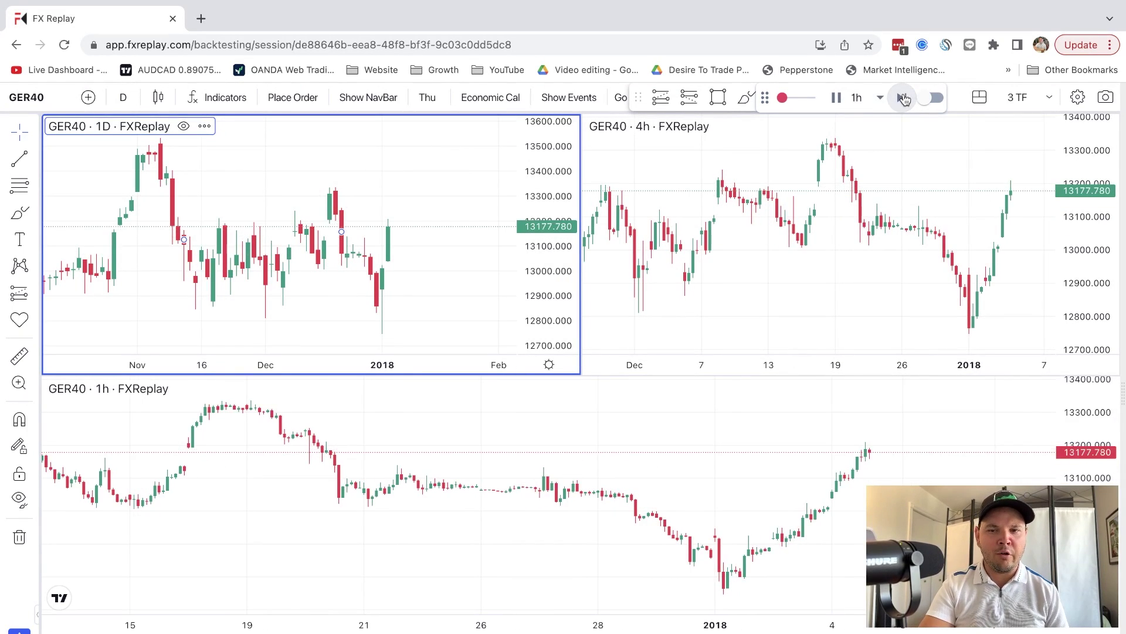
pyautogui.click(904, 98)
pyautogui.click(905, 98)
pyautogui.click(904, 98)
pyautogui.click(904, 98)
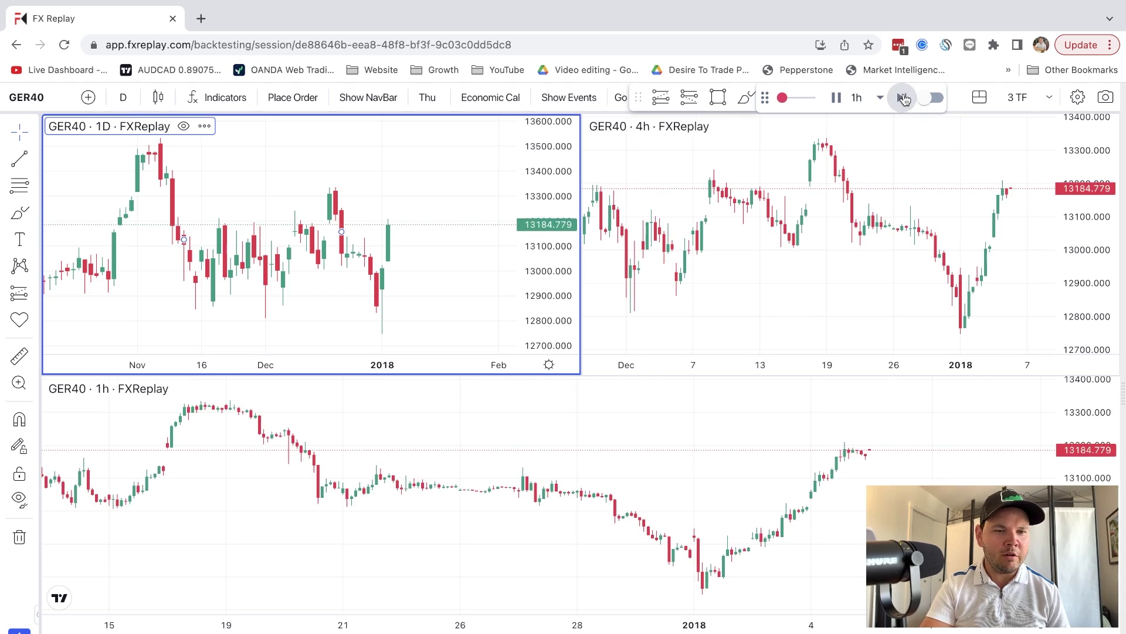
pyautogui.click(904, 98)
pyautogui.click(904, 98)
pyautogui.click(904, 98)
pyautogui.click(904, 98)
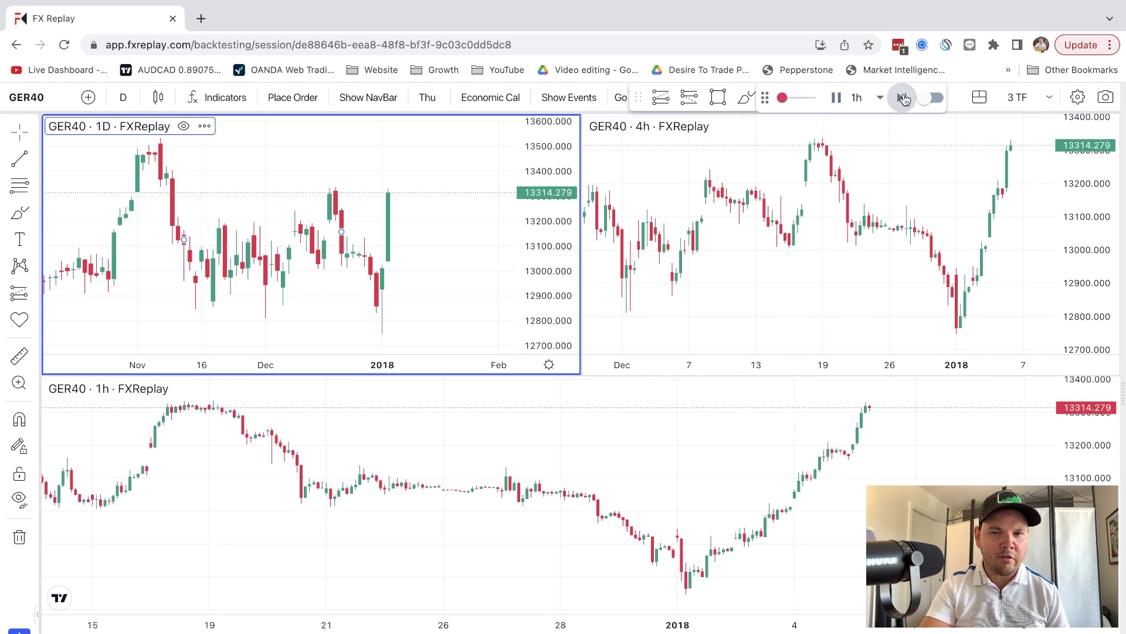
pyautogui.click(904, 98)
pyautogui.click(904, 98)
pyautogui.click(904, 98)
pyautogui.click(904, 98)
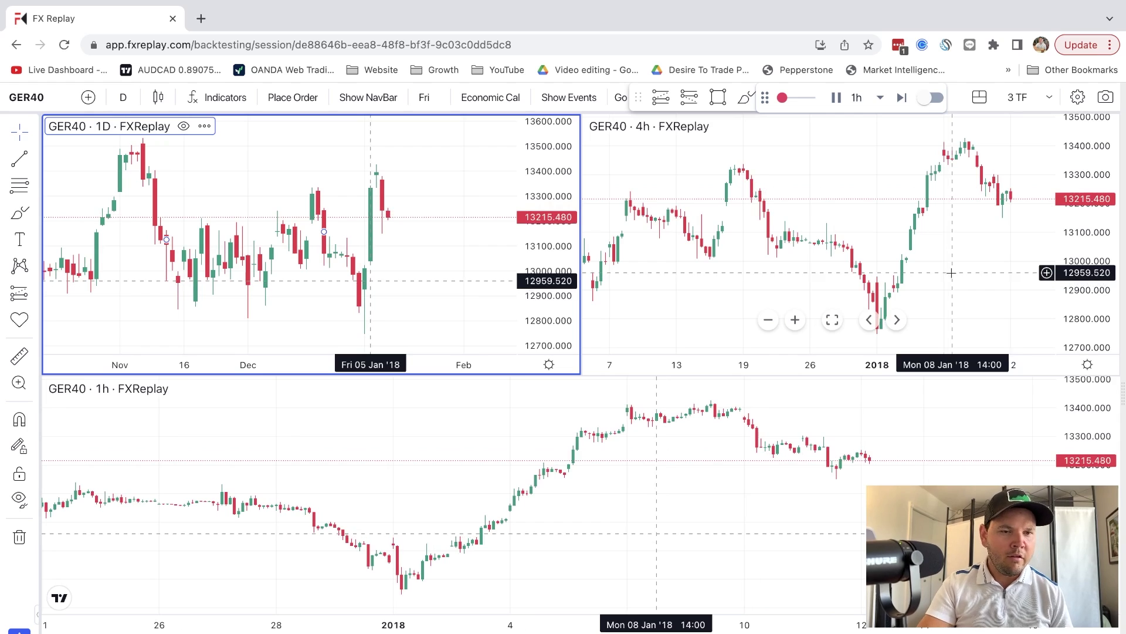
# Step: Set the replay interval back to 4h and turn on the toggle switch in the replay controls
pyautogui.click(878, 98)
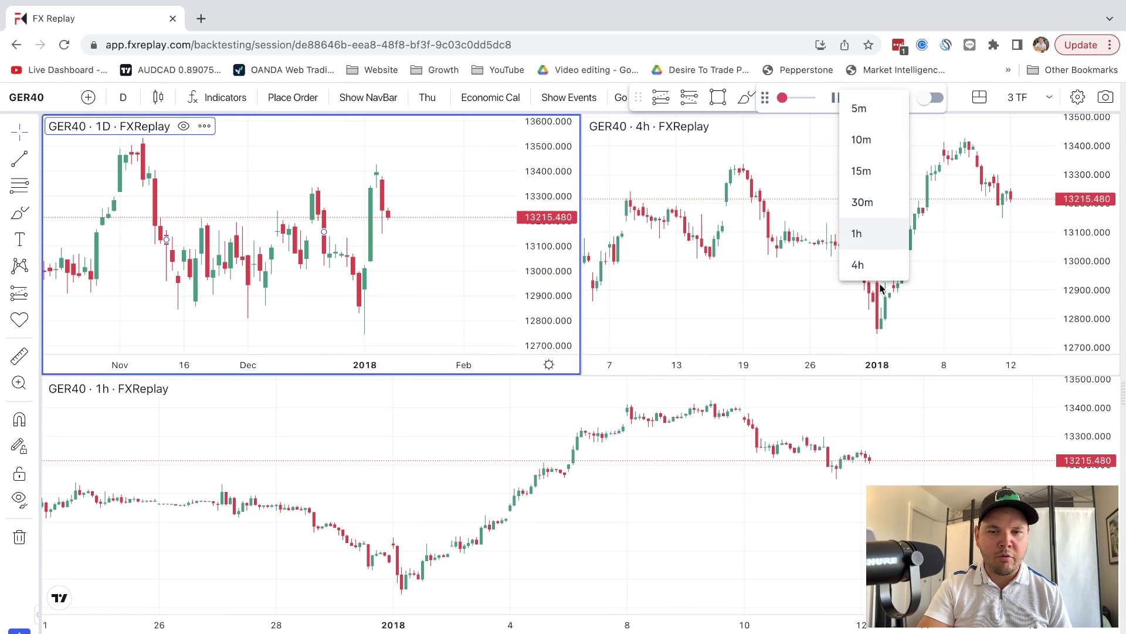
pyautogui.click(880, 263)
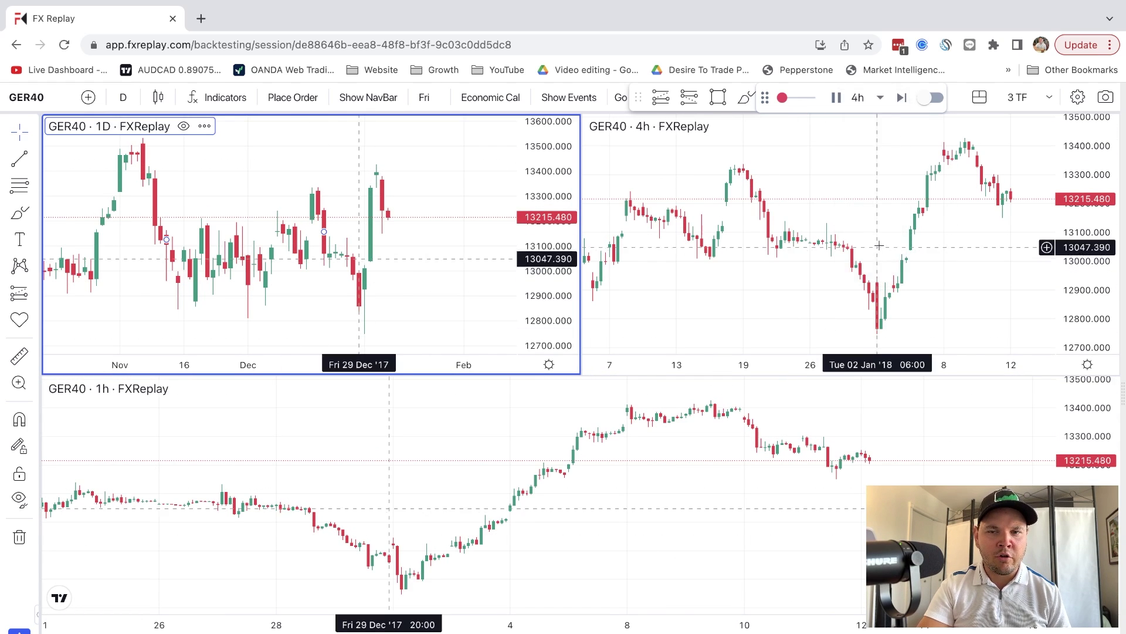
pyautogui.click(933, 99)
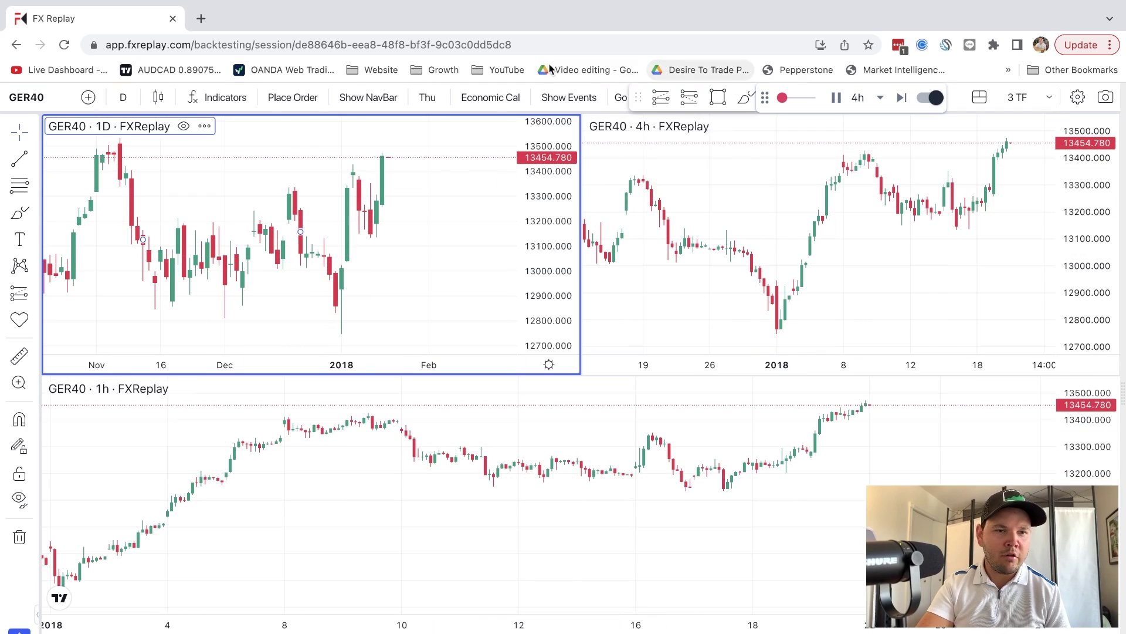
# Step: Draw a horizontal trend line on the daily chart at about 13509, from 25 Oct '17 to 19 Feb '18
pyautogui.click(19, 158)
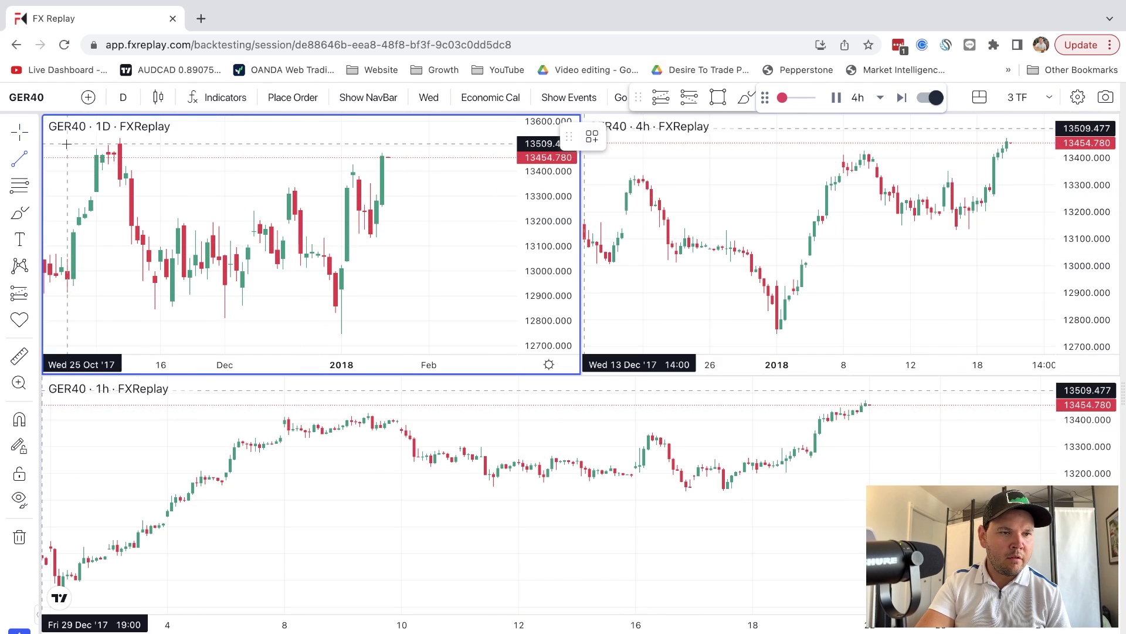
pyautogui.click(68, 145)
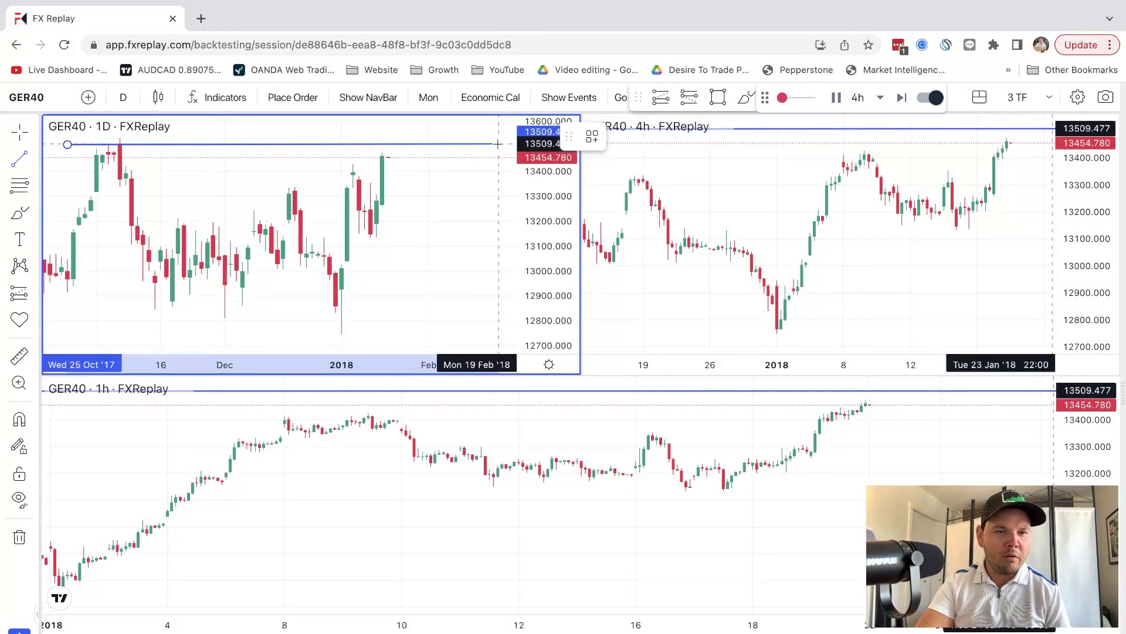
pyautogui.click(499, 144)
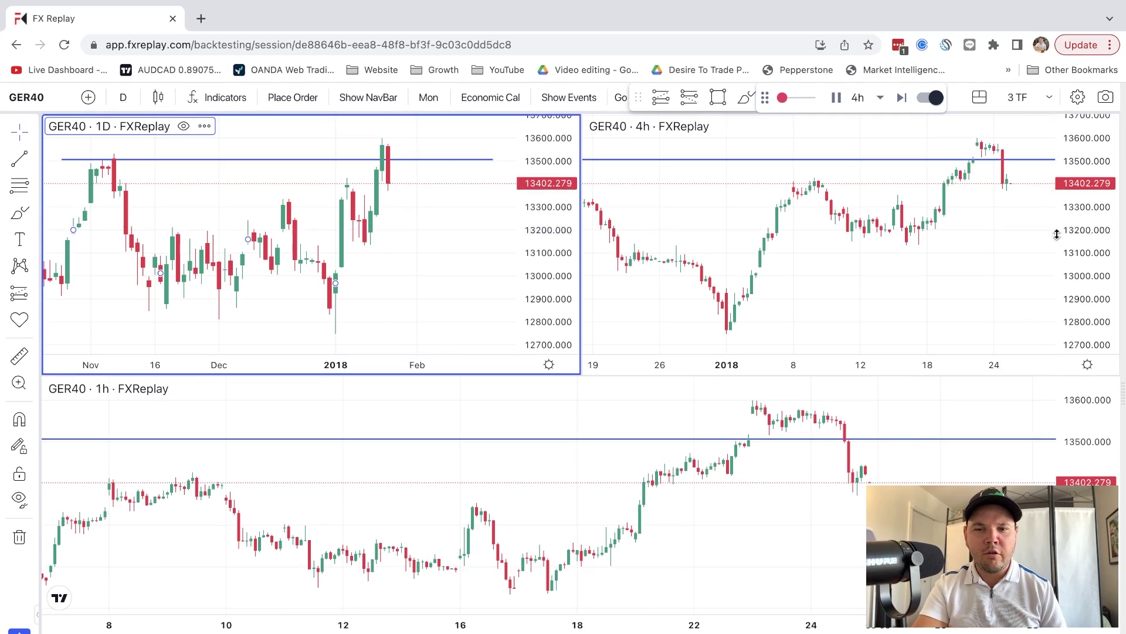
# Step: Place a short position on the 4-hour chart with entry at about 13380, stop at about 13609 and target at about 13152
pyautogui.click(1024, 202)
pyautogui.scroll(5, 1021, 135)
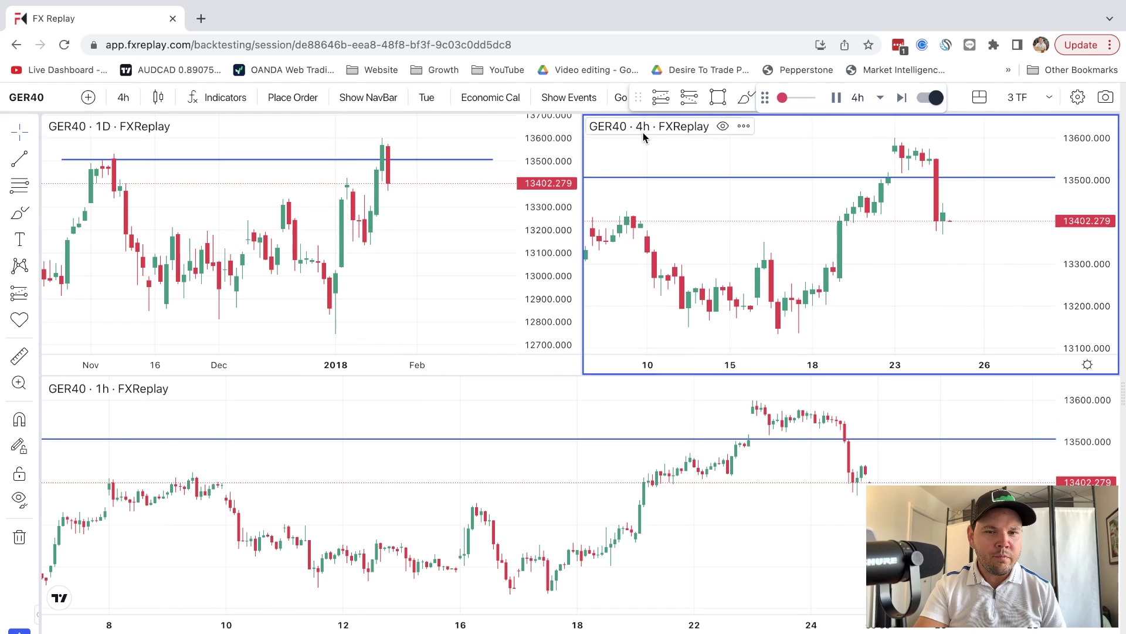
pyautogui.click(690, 98)
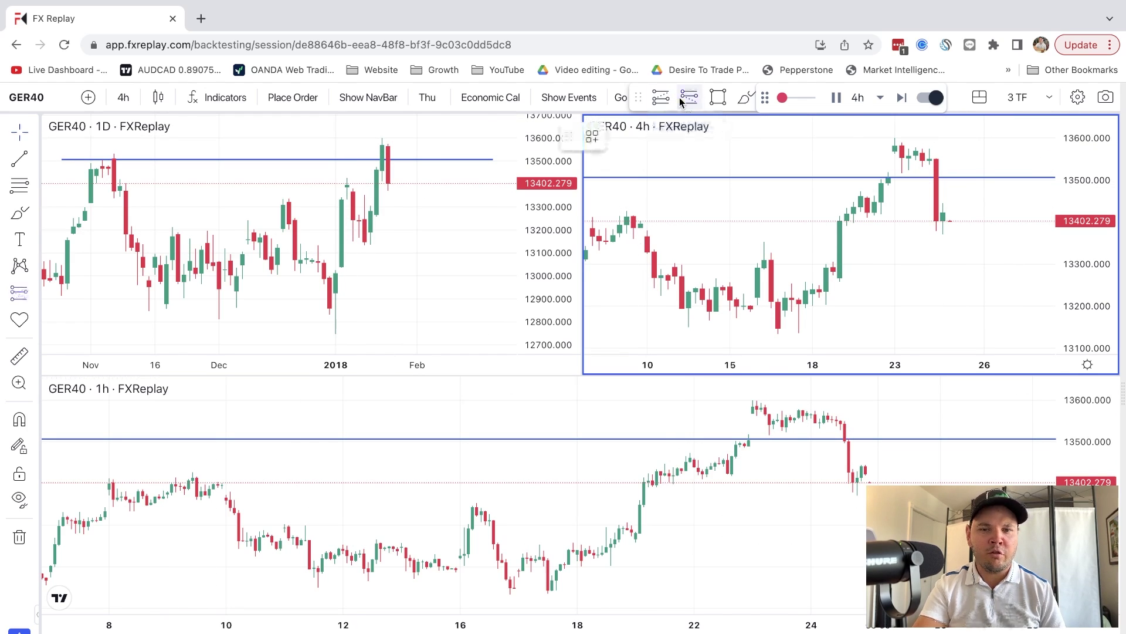
pyautogui.click(945, 231)
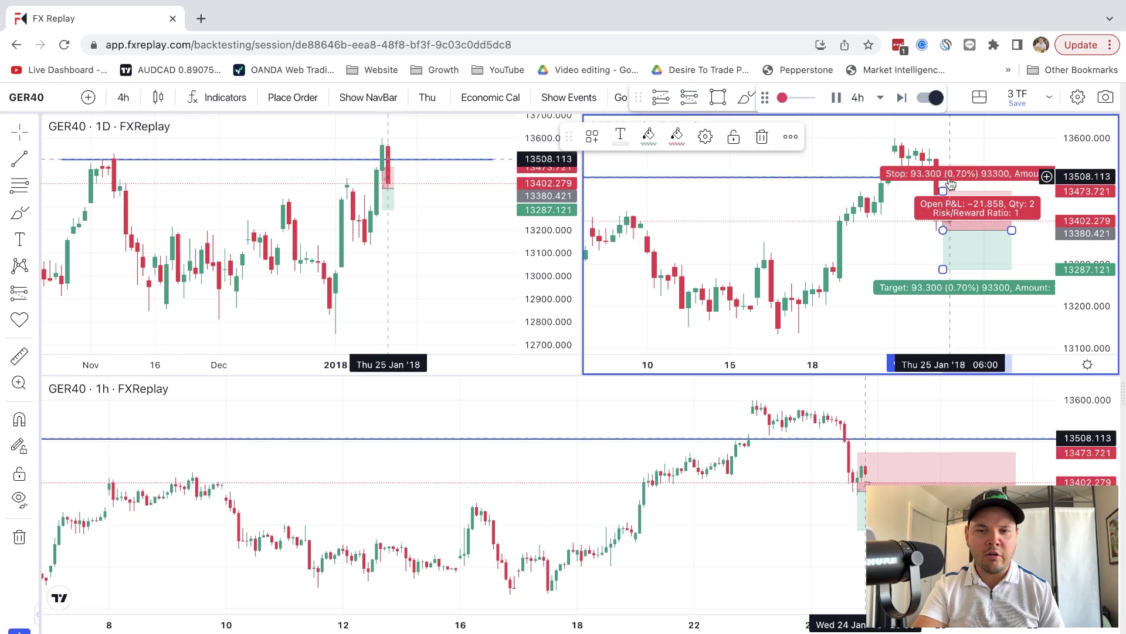
pyautogui.moveTo(951, 183); pyautogui.dragTo(950, 133)
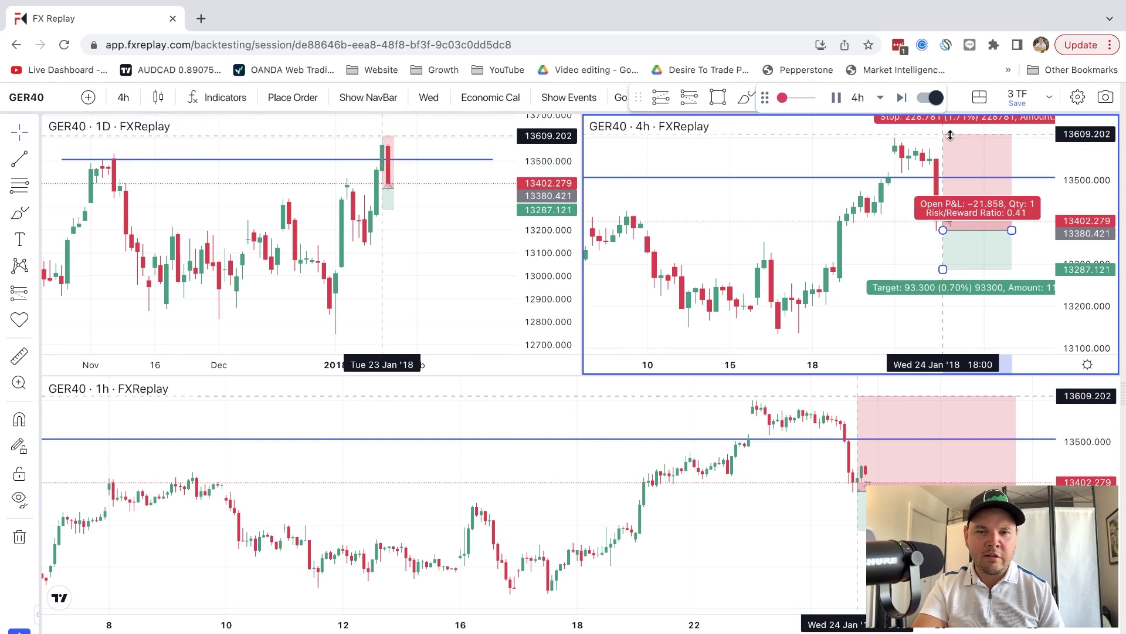
pyautogui.moveTo(943, 270); pyautogui.dragTo(946, 327)
pyautogui.click(920, 261)
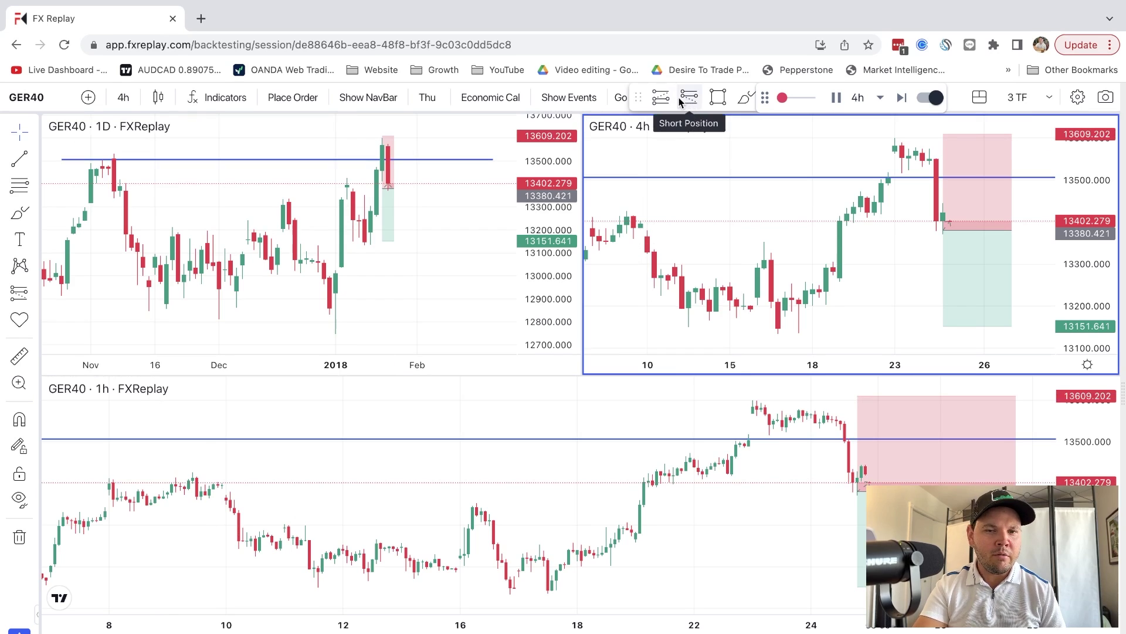
# Step: View the forecasting and measuring tools to check which ones are marked as favourites
pyautogui.click(32, 295)
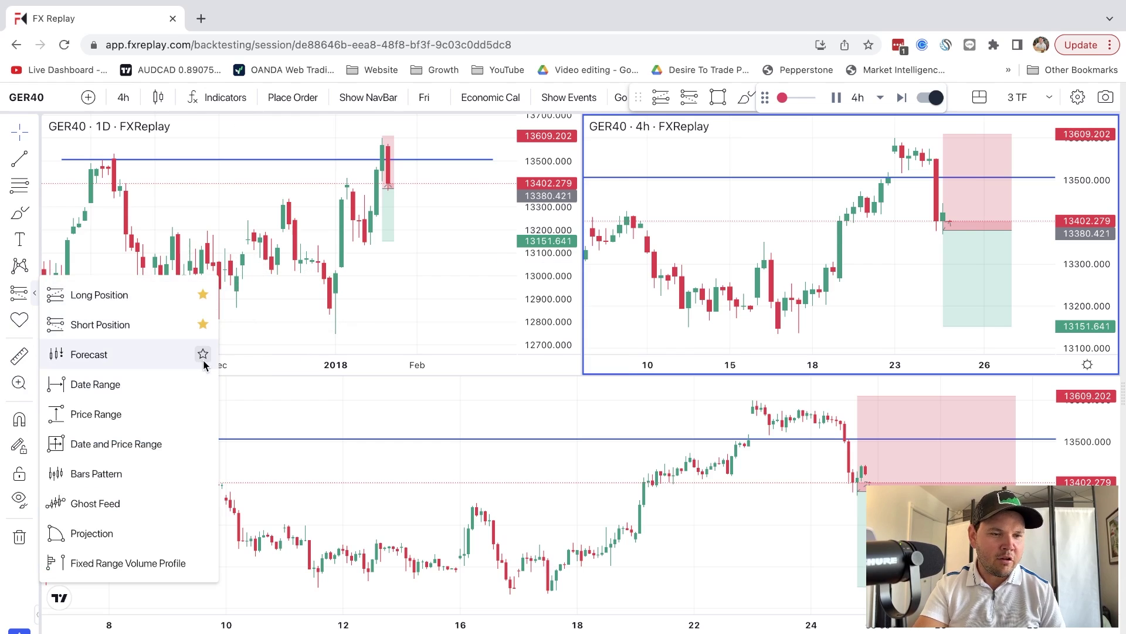
pyautogui.click(532, 324)
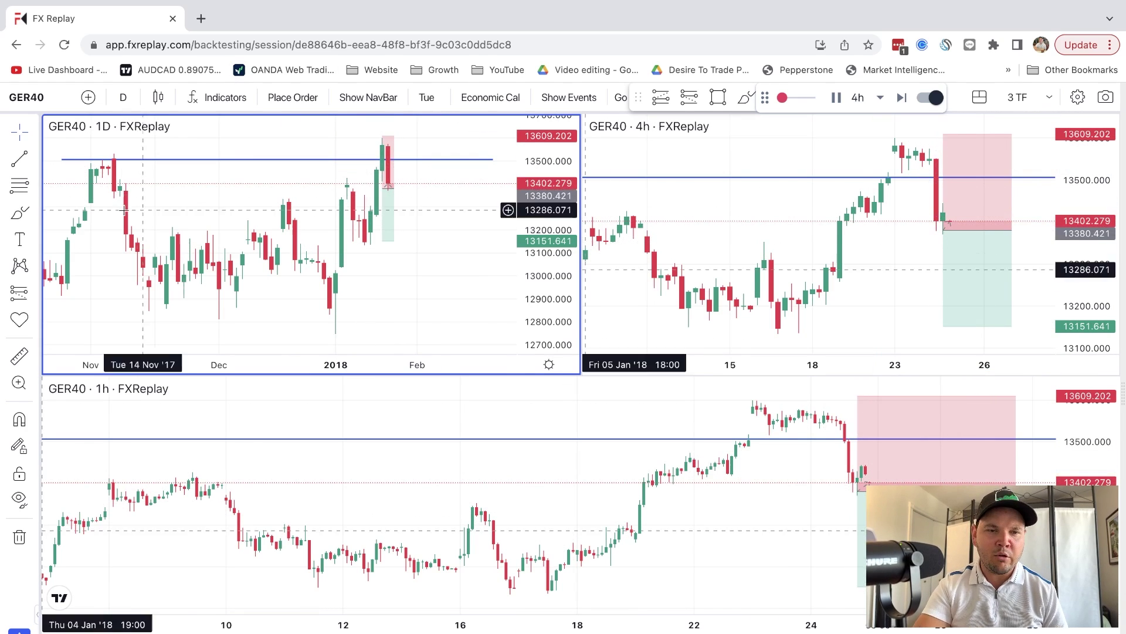
# Step: Place a market sell order at 1% risk of the current balance, with take profit 13151.641 and stop loss 13609.202
pyautogui.click(286, 98)
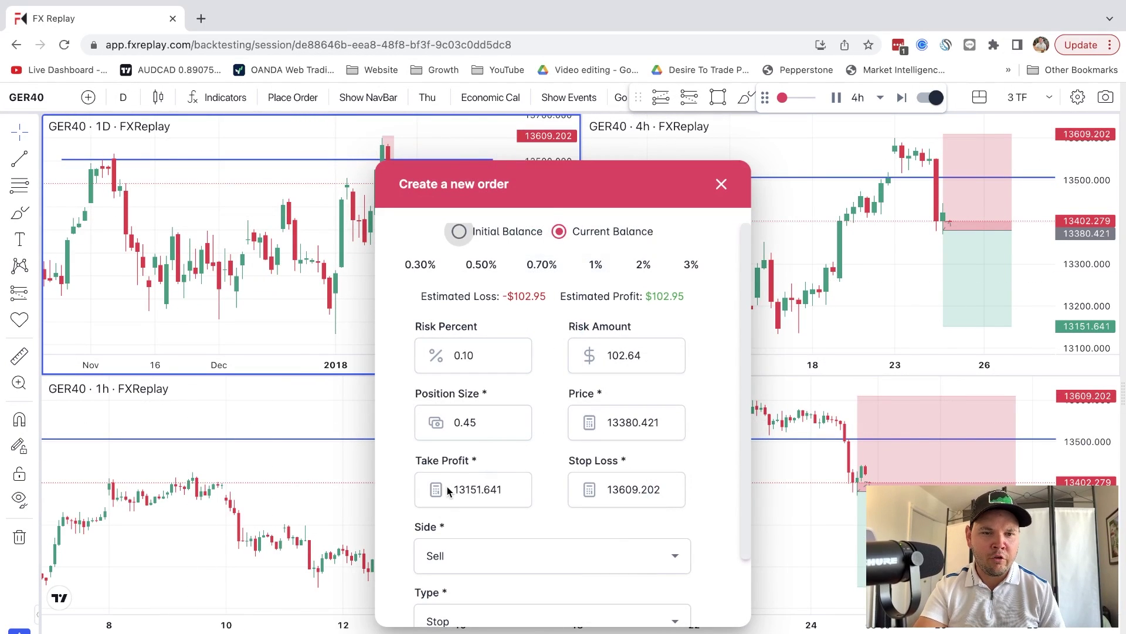
pyautogui.moveTo(526, 195); pyautogui.dragTo(326, 147)
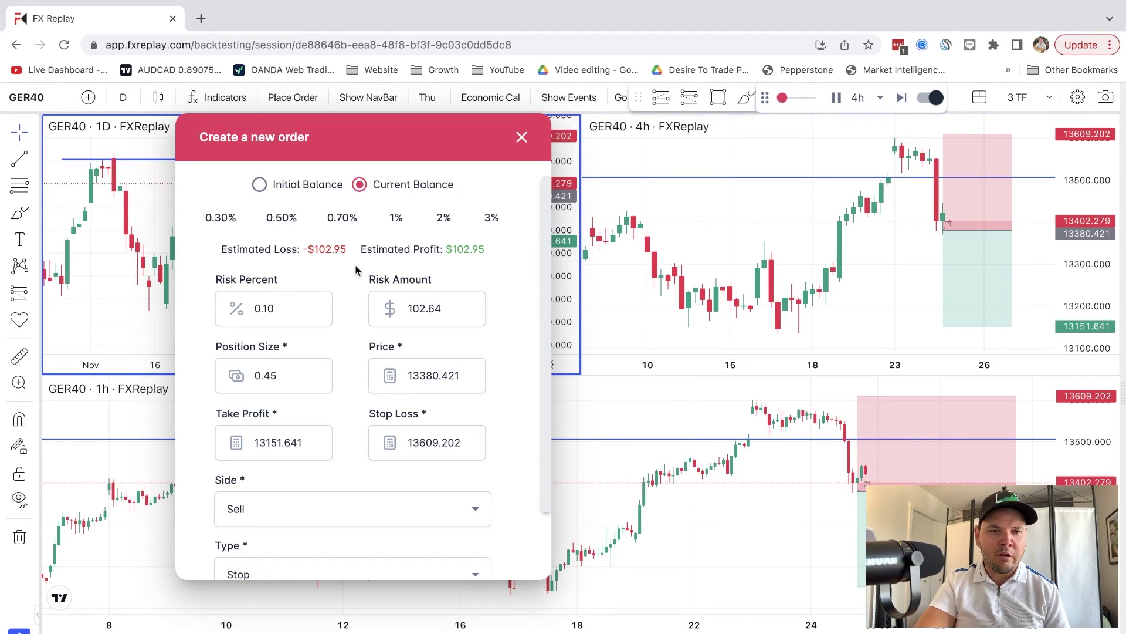
pyautogui.click(398, 220)
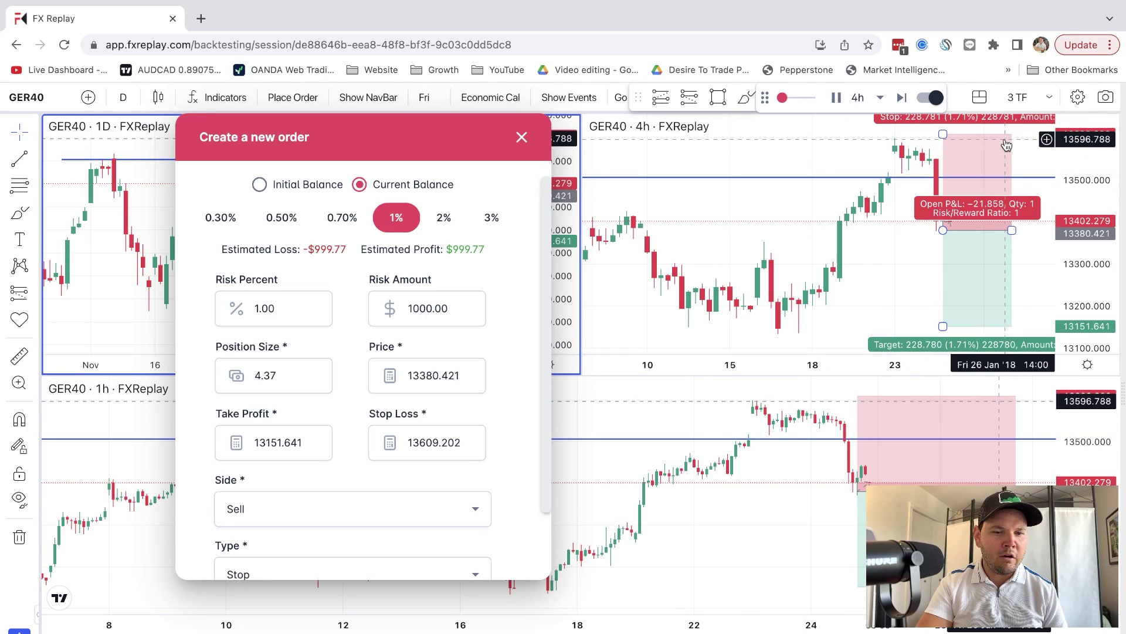
pyautogui.scroll(-2, 326, 492)
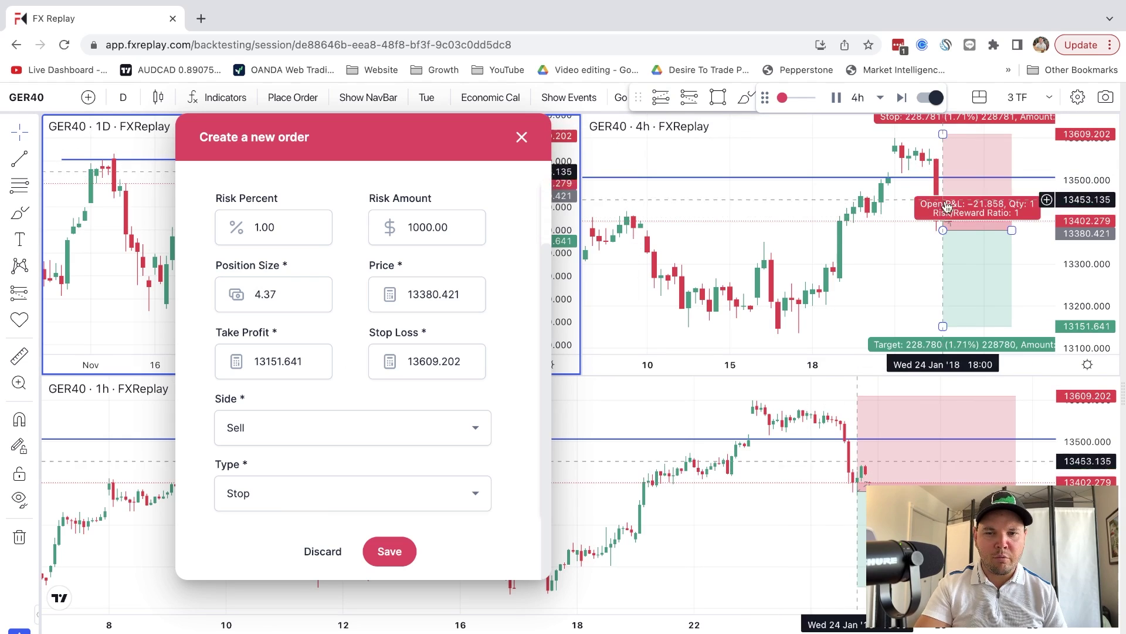
pyautogui.click(378, 487)
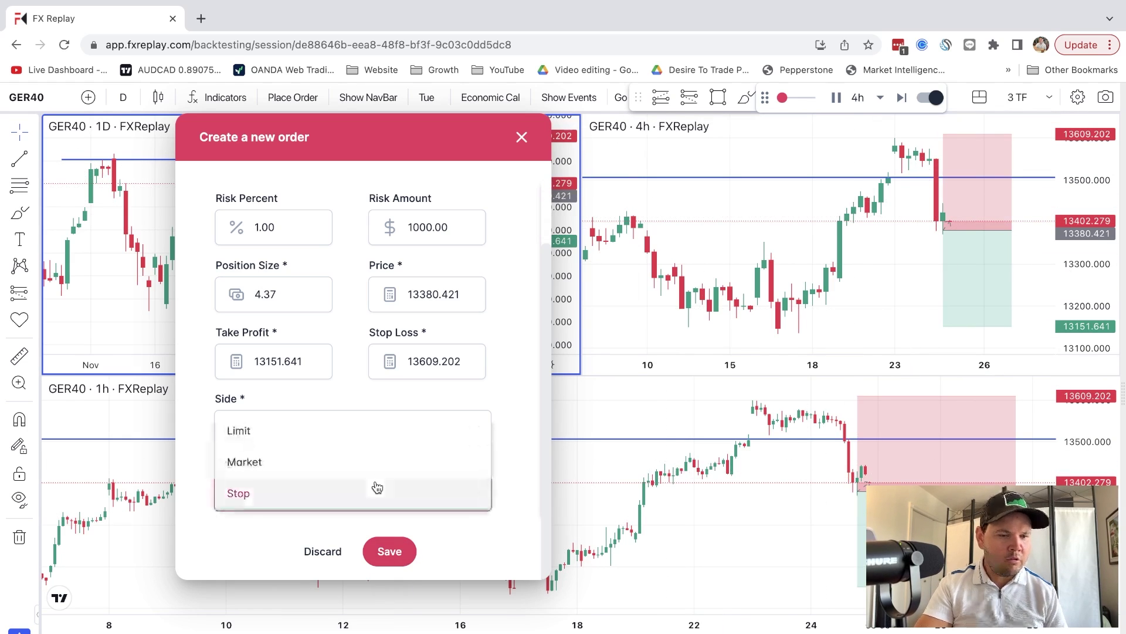
pyautogui.click(352, 463)
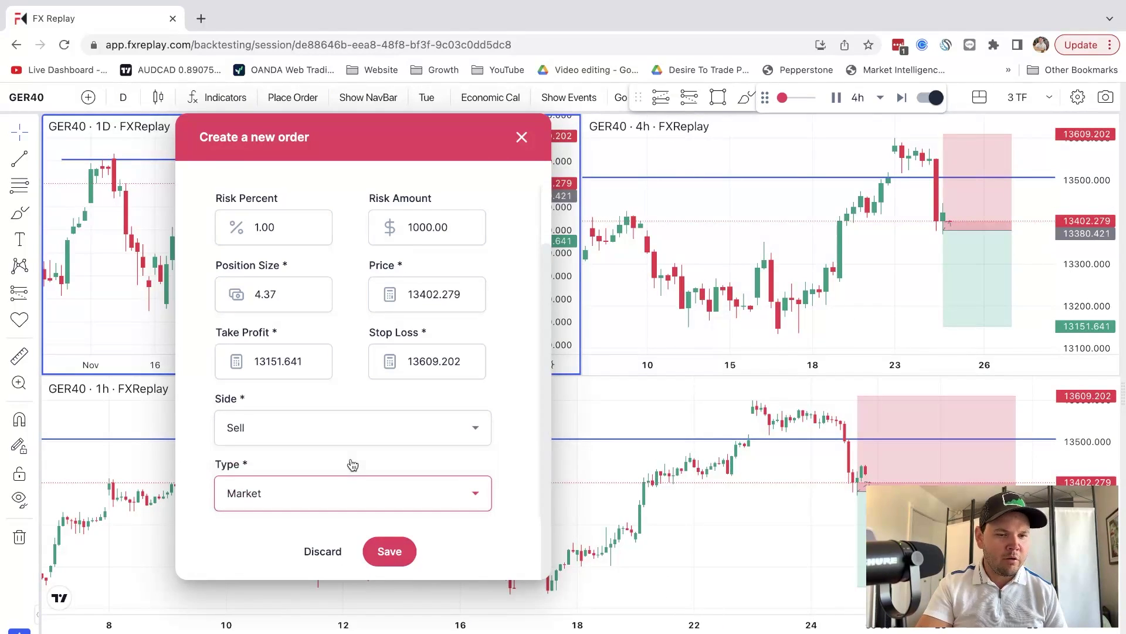
pyautogui.click(391, 552)
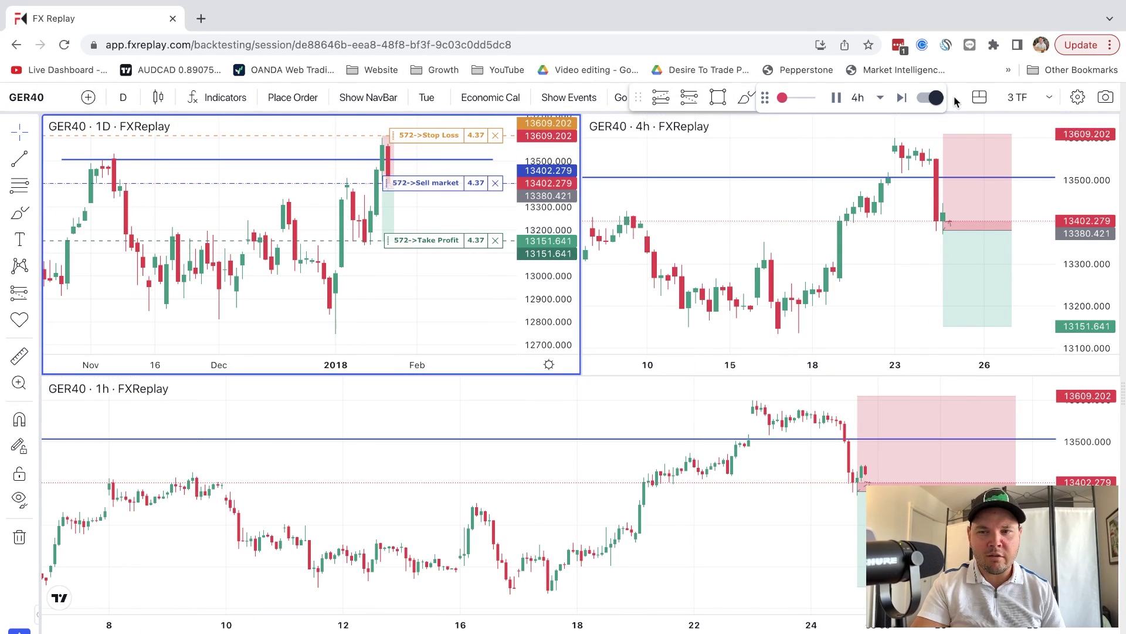
# Step: Copy the chart image and adjust the running sell trade on the daily chart, moving its stop loss to about 13438
pyautogui.click(1106, 98)
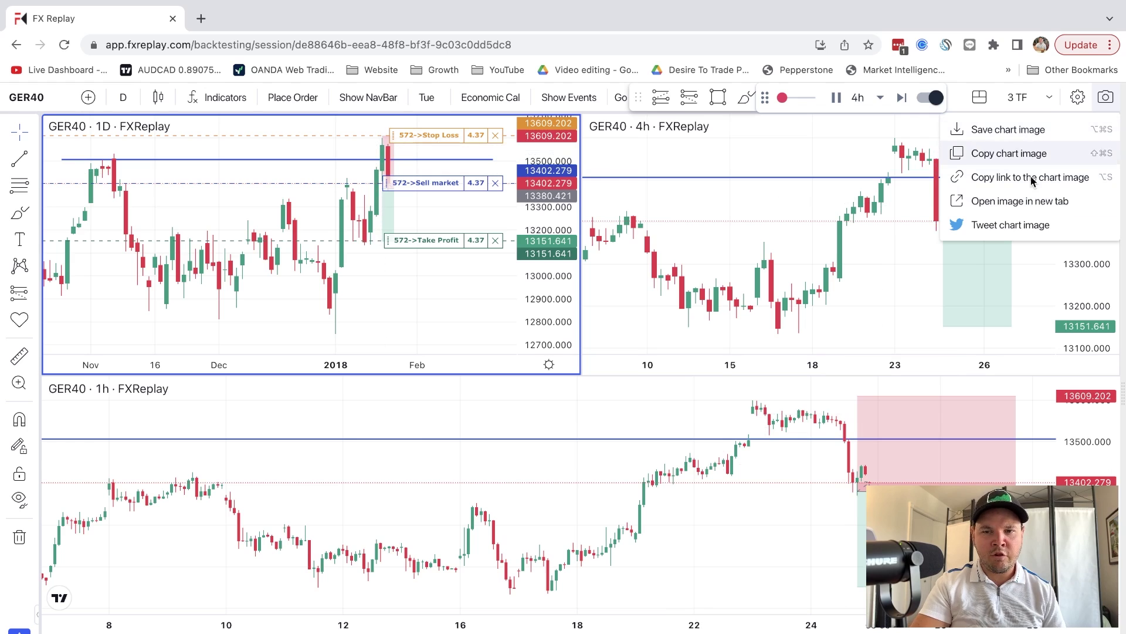
pyautogui.click(1009, 153)
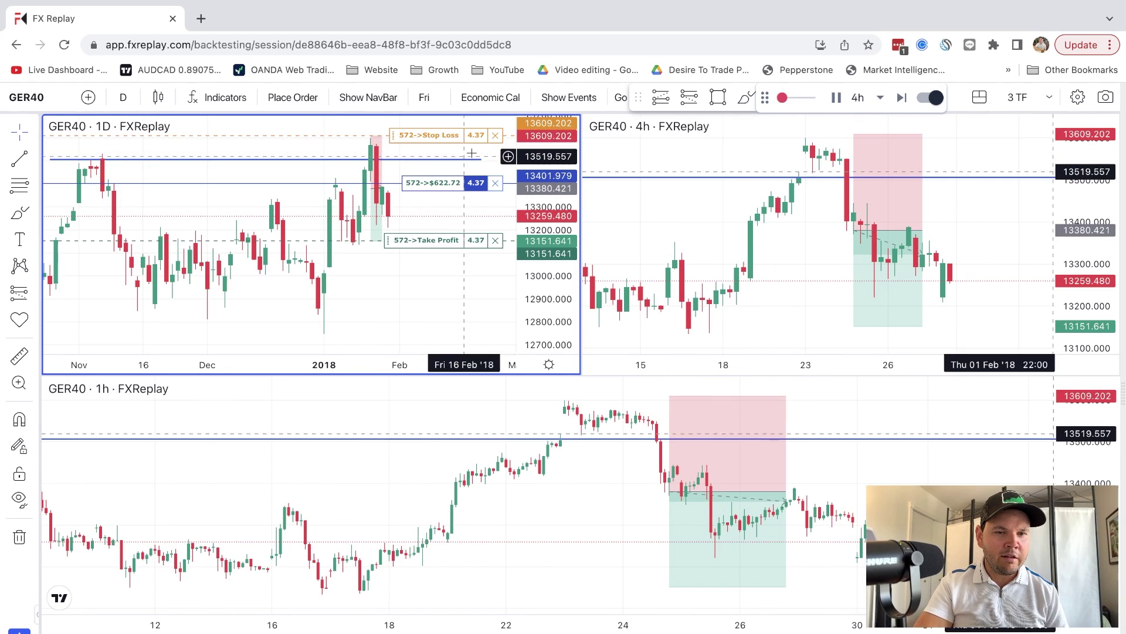
pyautogui.moveTo(407, 136); pyautogui.dragTo(418, 176)
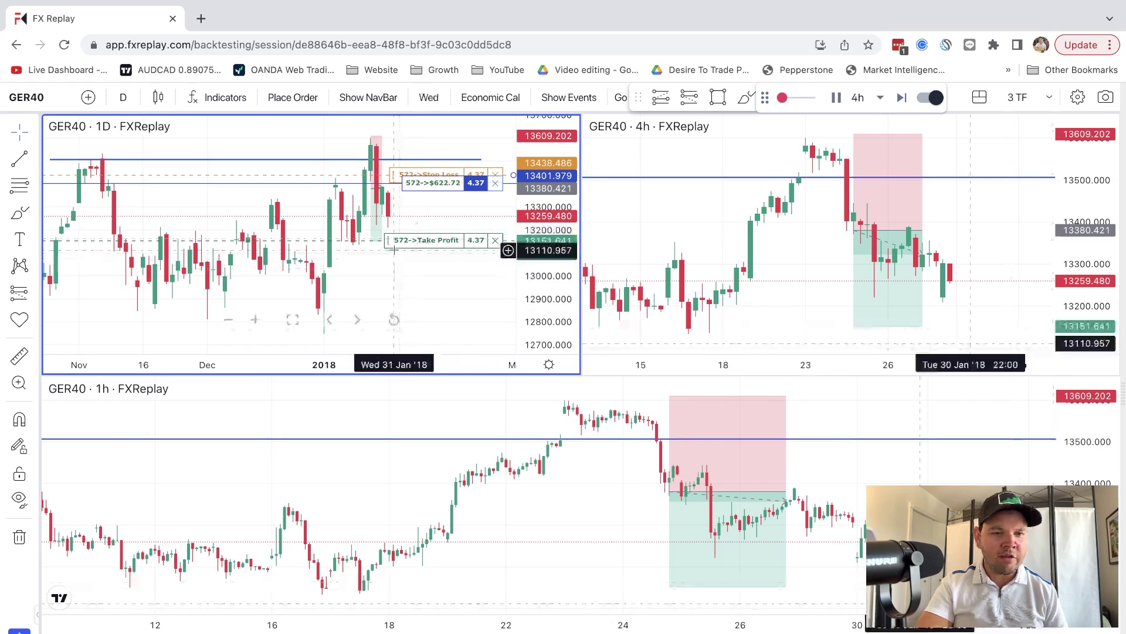
pyautogui.moveTo(420, 242)
pyautogui.mouseDown()
pyautogui.moveTo(411, 303)
pyautogui.moveTo(358, 271)
pyautogui.moveTo(412, 303)
pyautogui.moveTo(422, 227)
pyautogui.moveTo(423, 246)
pyautogui.mouseUp()
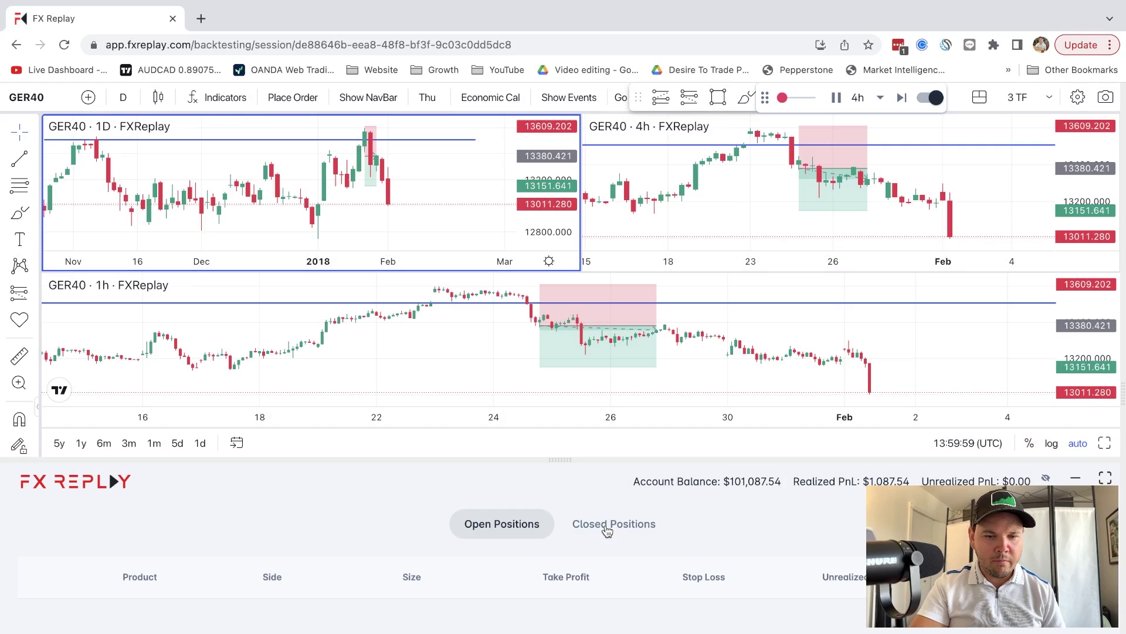
# Step: Review the sell trade in the closed positions list and return to the open positions
pyautogui.click(607, 531)
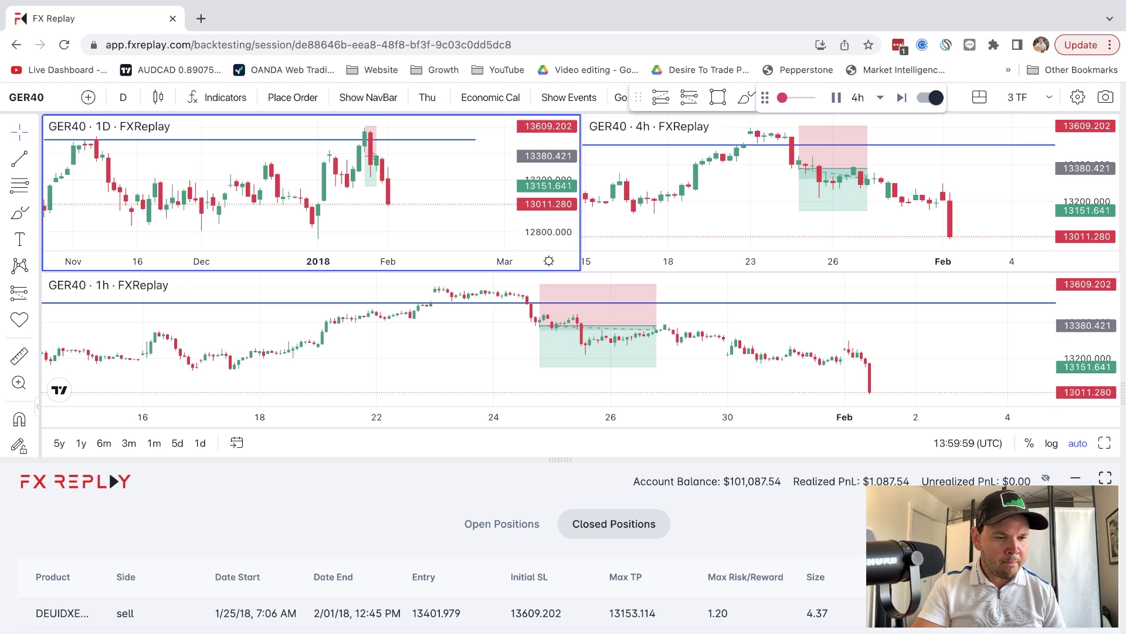
pyautogui.moveTo(94, 613); pyautogui.dragTo(55, 610)
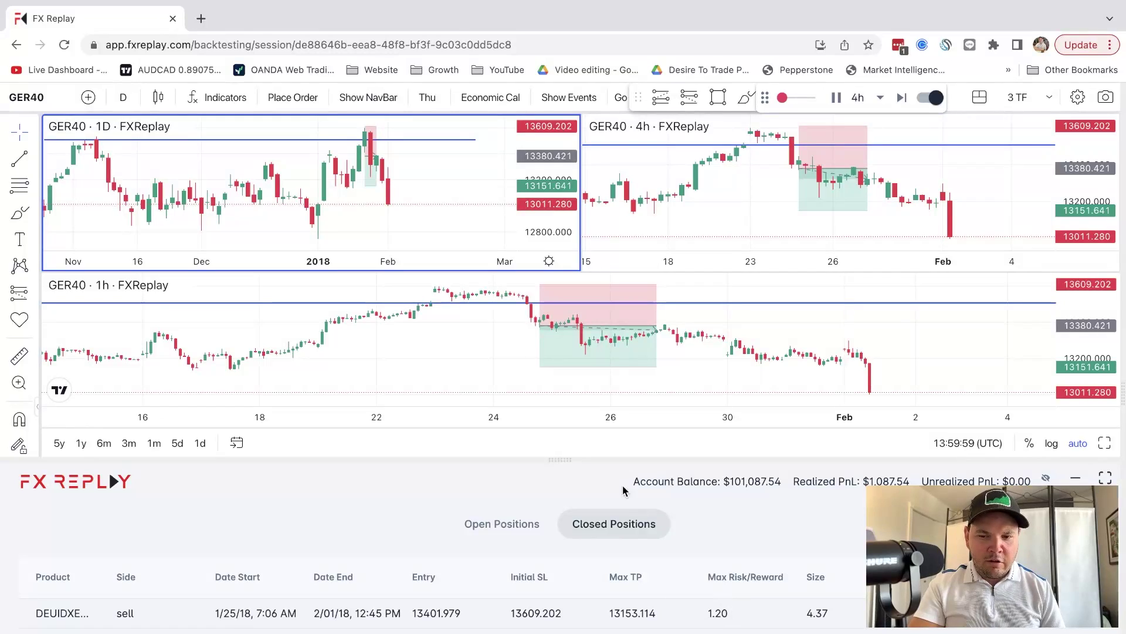
pyautogui.click(519, 520)
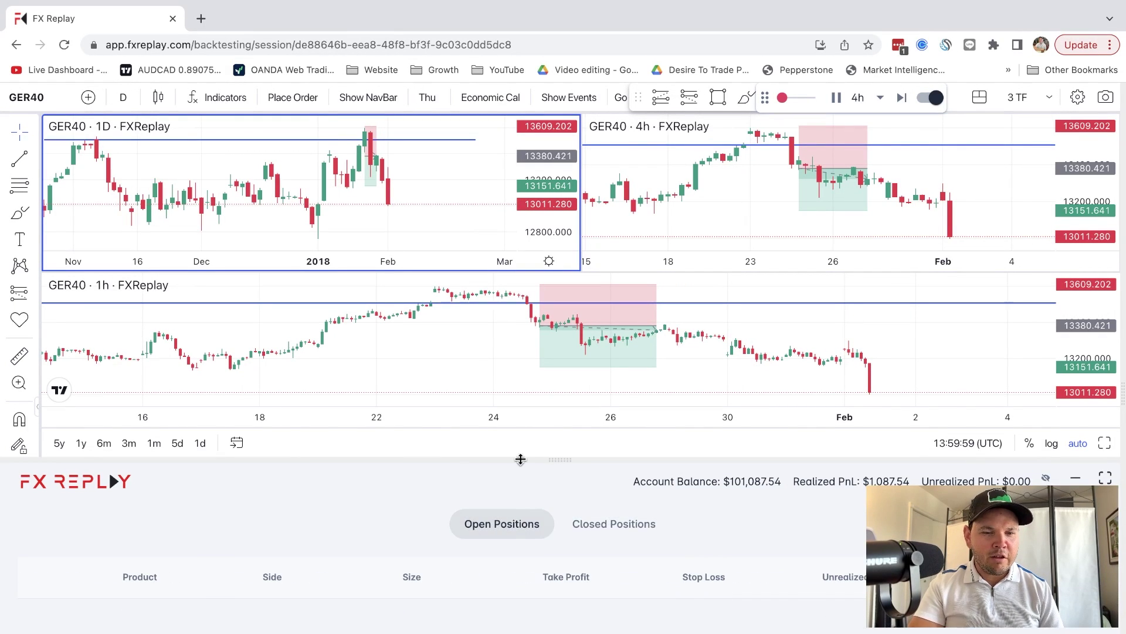
# Step: Enlarge the chart area and draw a horizontal trend line on the daily chart at about 12850, from 10 Apr '17 to 20 Feb '18
pyautogui.moveTo(569, 462); pyautogui.dragTo(573, 555)
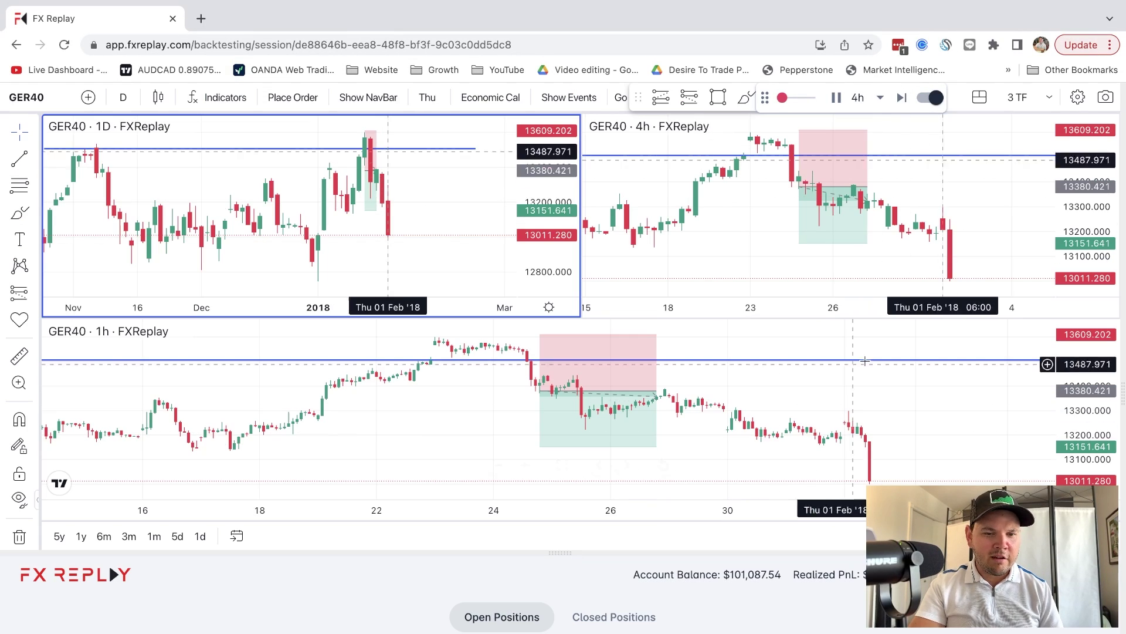
pyautogui.scroll(-2, 852, 439)
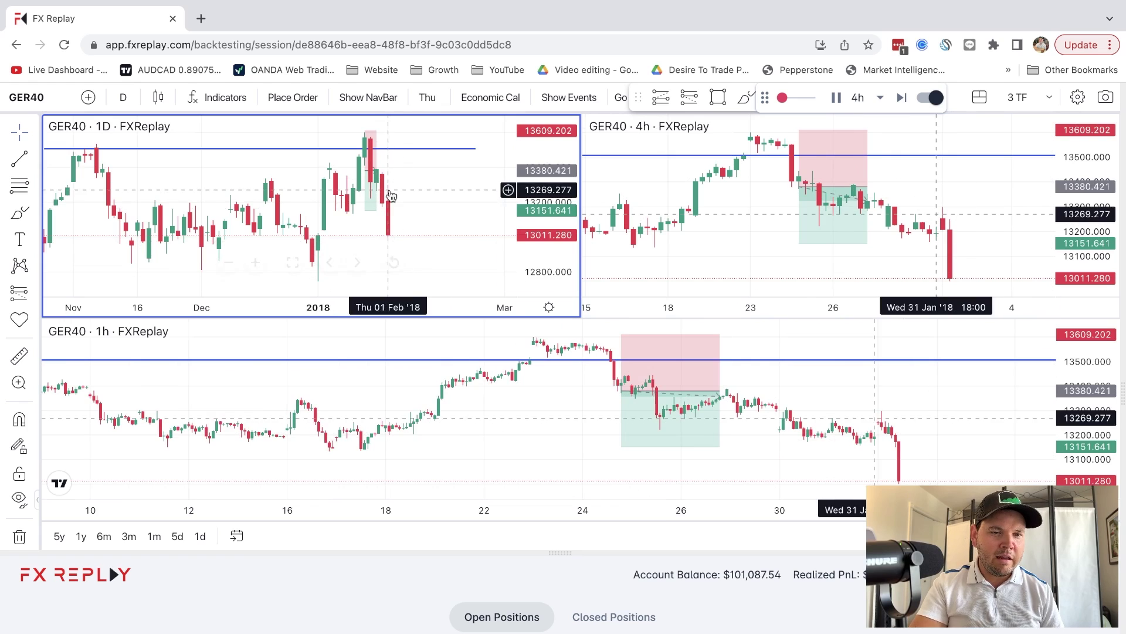
pyautogui.scroll(-3, 392, 196)
pyautogui.scroll(-5, 391, 196)
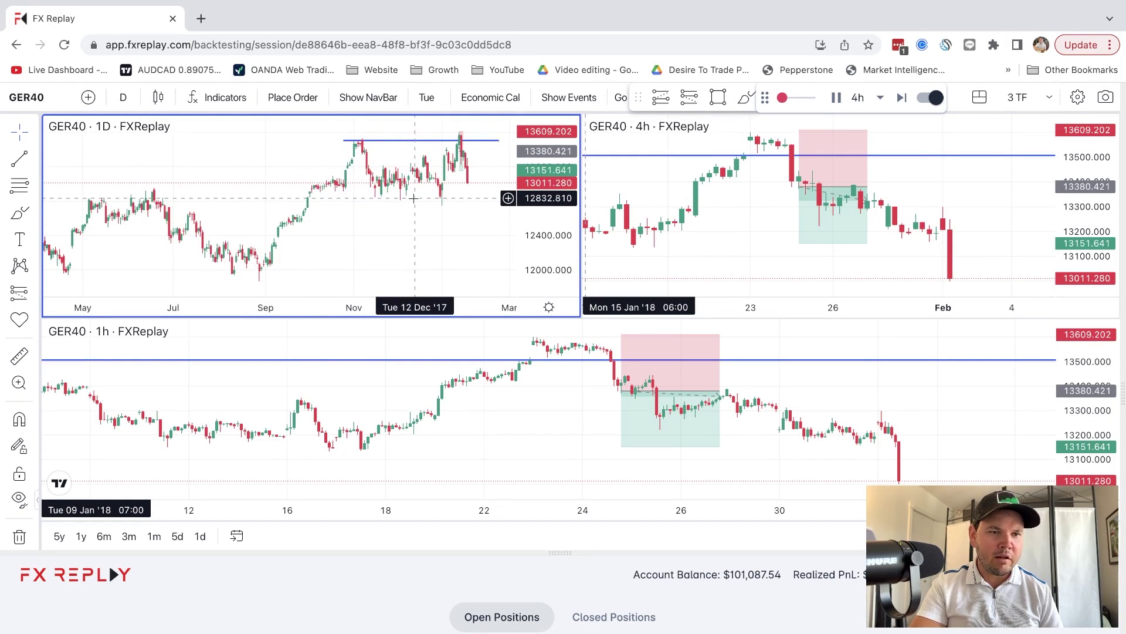
pyautogui.hotkey('alt', 't')
pyautogui.moveTo(343, 195); pyautogui.dragTo(495, 194)
pyautogui.scroll(-3, 378, 279)
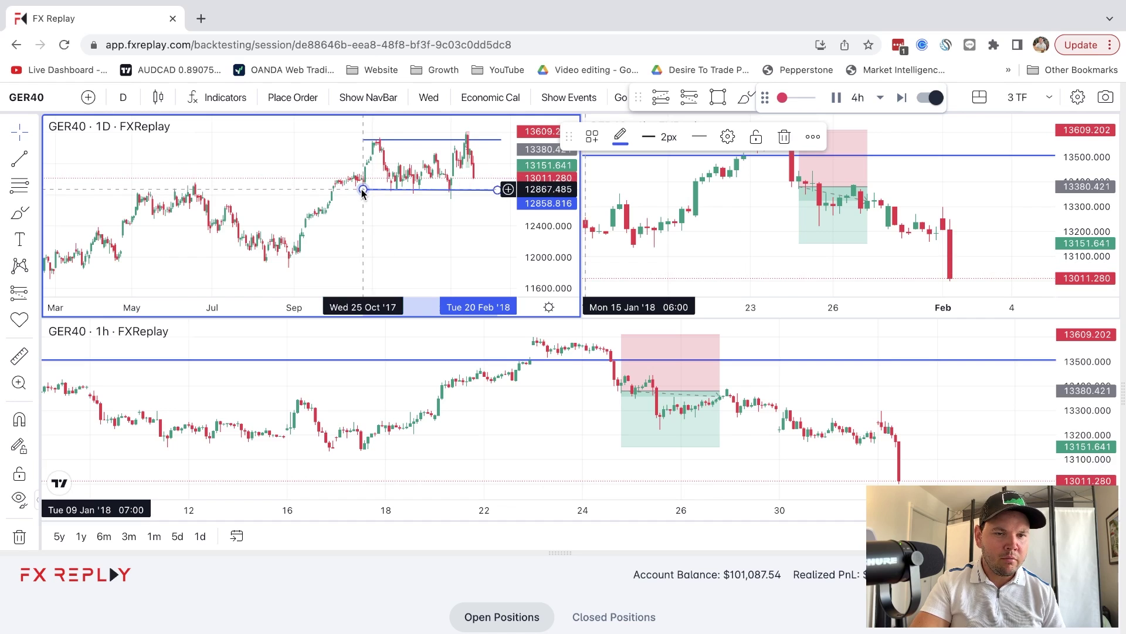
pyautogui.moveTo(362, 191); pyautogui.dragTo(115, 187)
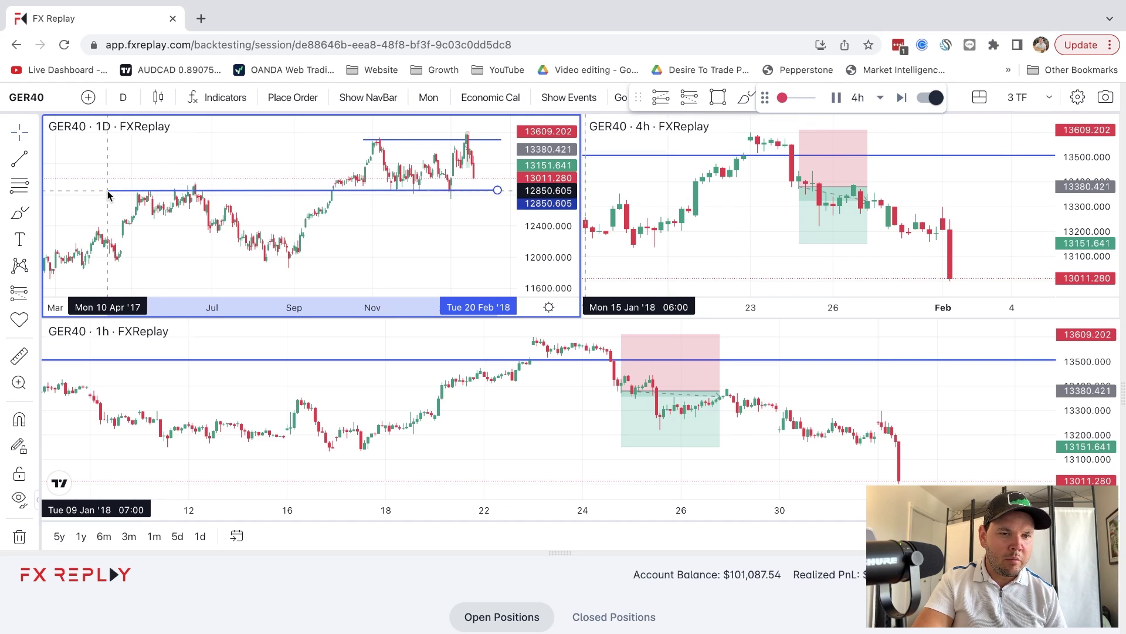
pyautogui.scroll(5, 330, 170)
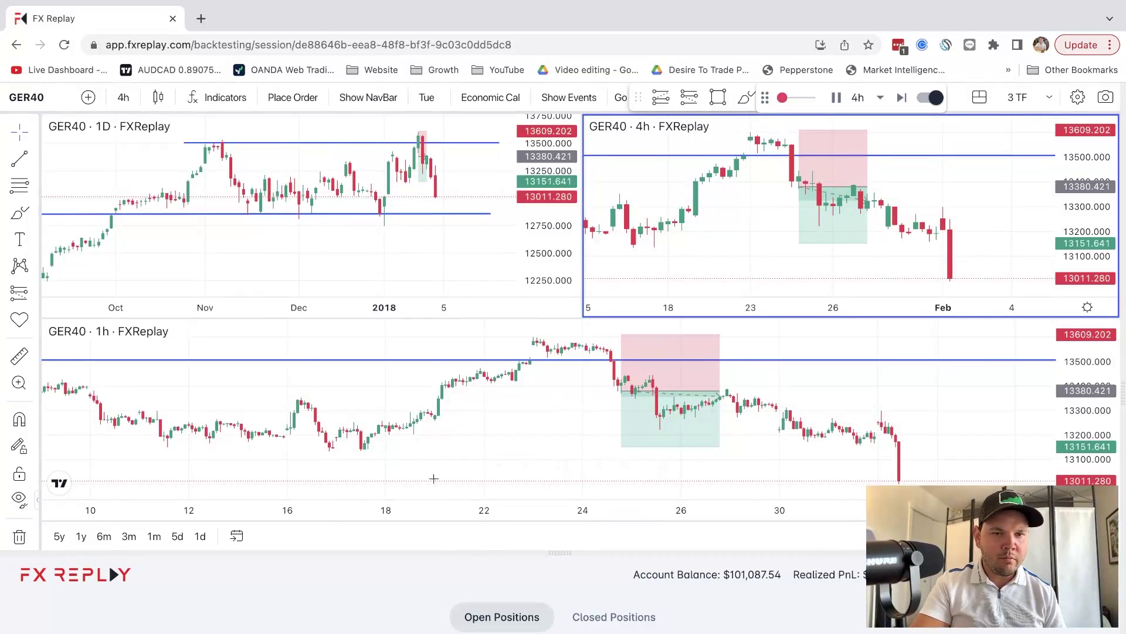
# Step: Shrink the positions panel further to enlarge the charts, and move the replay controls clear of the favourite drawing tools
pyautogui.click(456, 258)
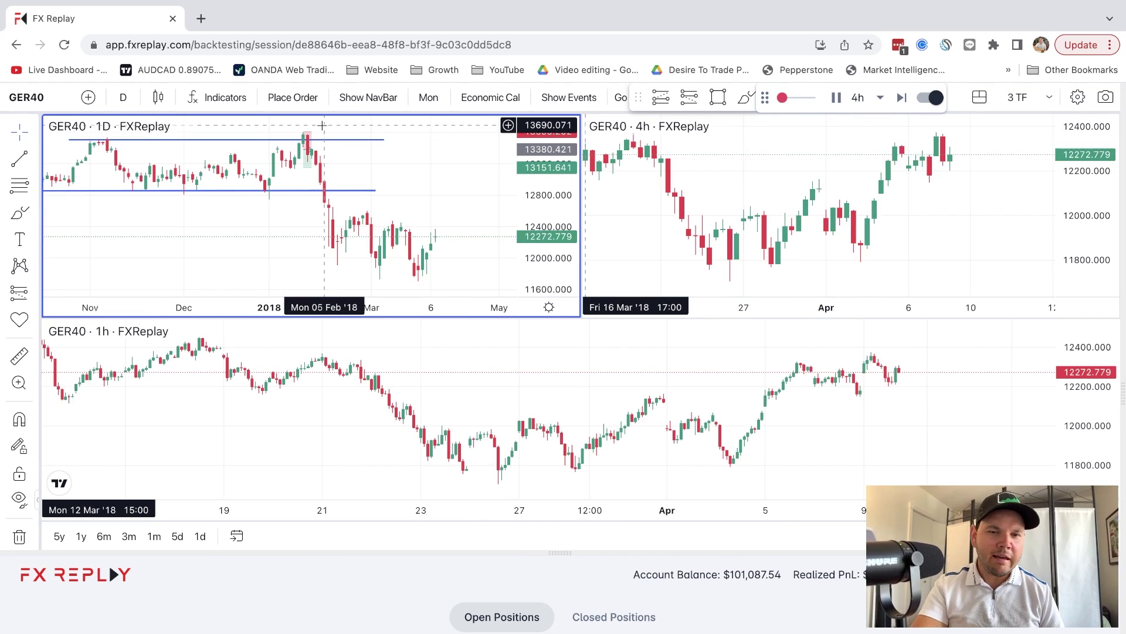
pyautogui.click(653, 136)
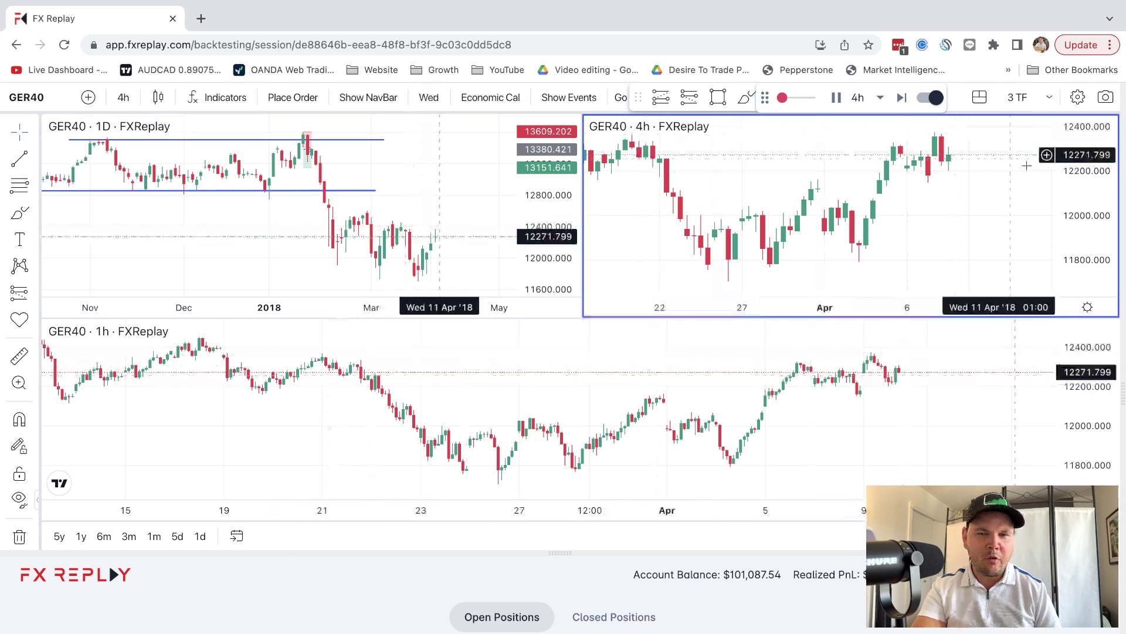
pyautogui.moveTo(561, 553); pyautogui.dragTo(528, 591)
pyautogui.scroll(2, 998, 182)
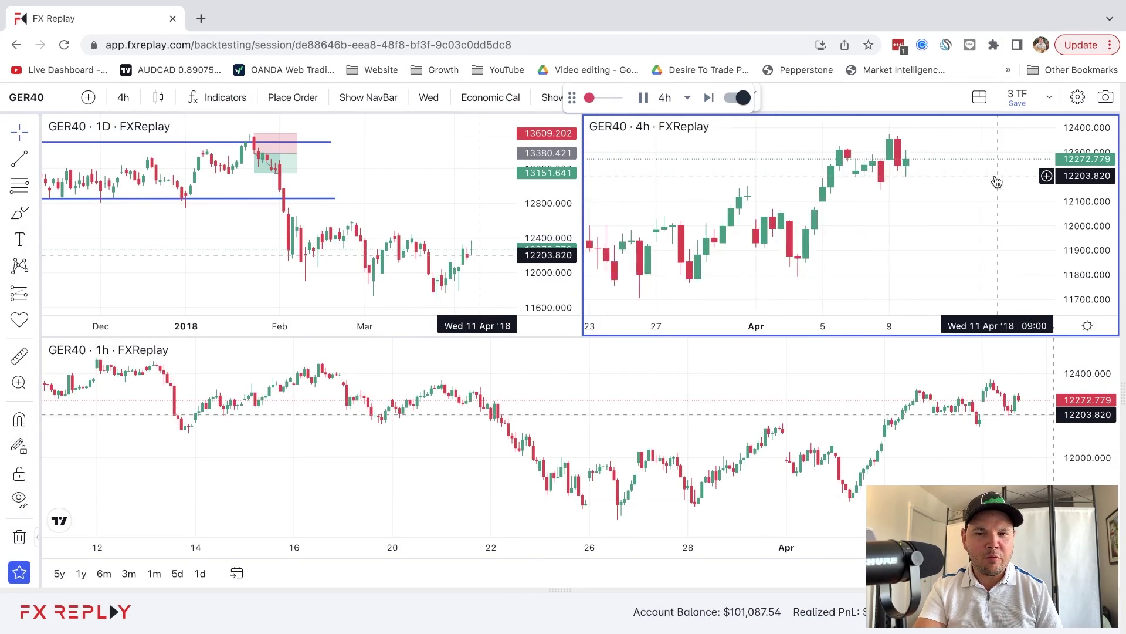
pyautogui.scroll(1, 997, 182)
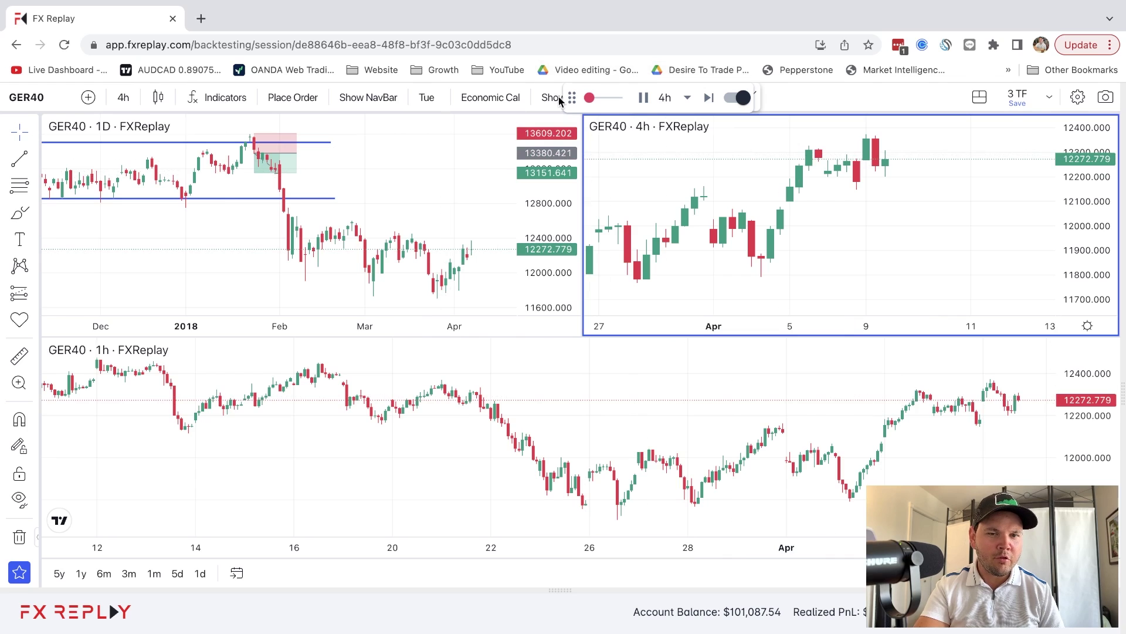
pyautogui.moveTo(570, 98); pyautogui.dragTo(777, 98)
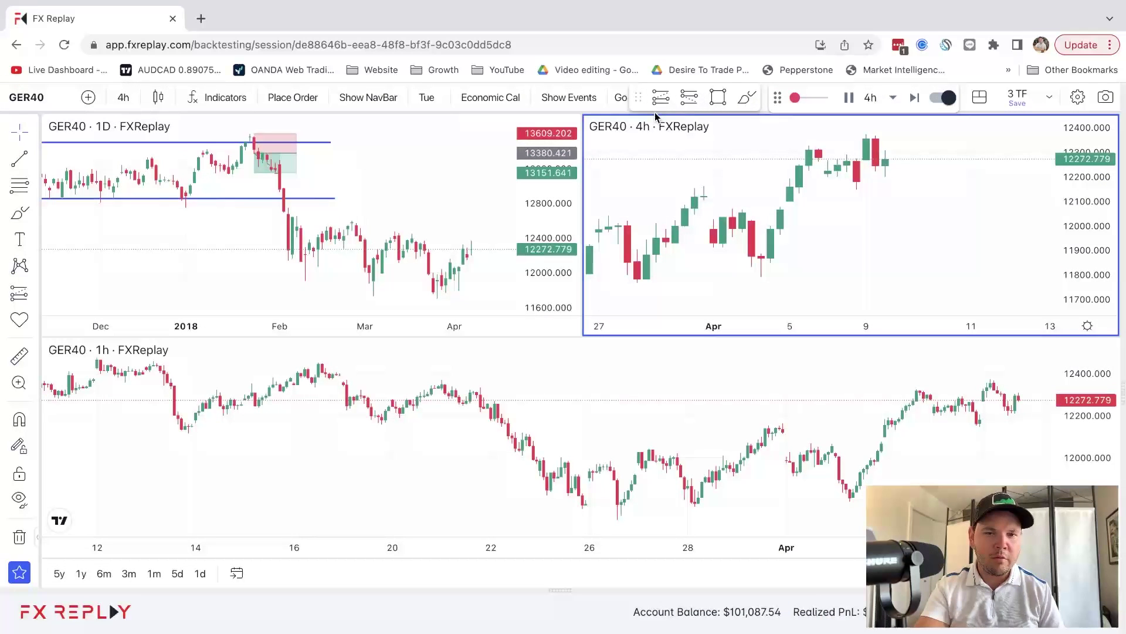
# Step: Place a short position on the 4-hour chart with entry at about 12207, stop at about 12404 and target at about 12009
pyautogui.click(689, 98)
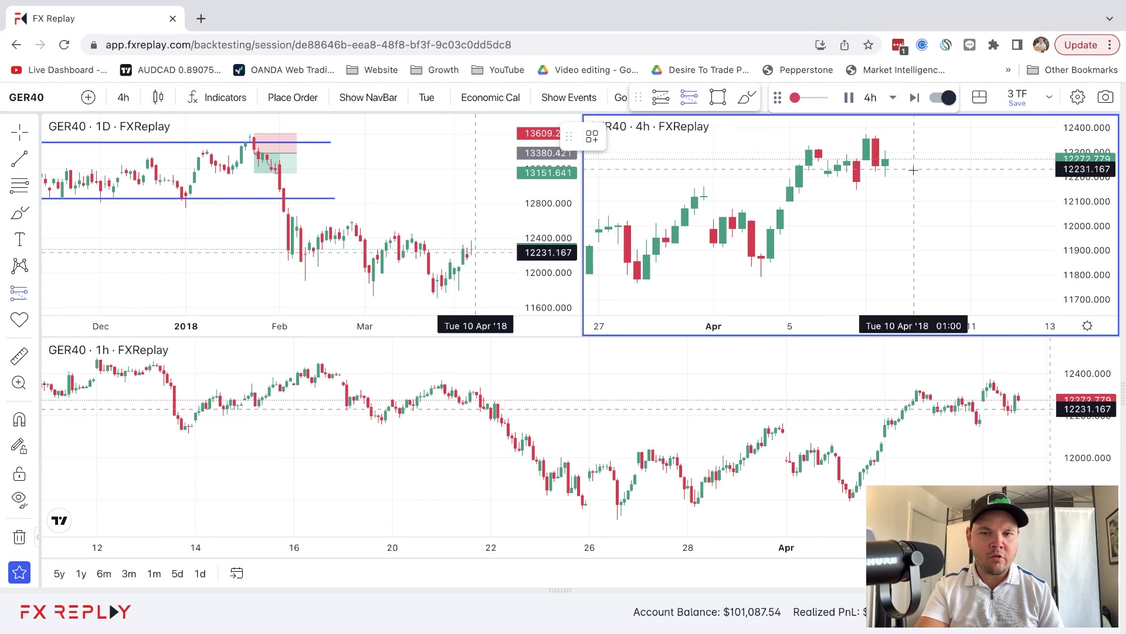
pyautogui.click(877, 175)
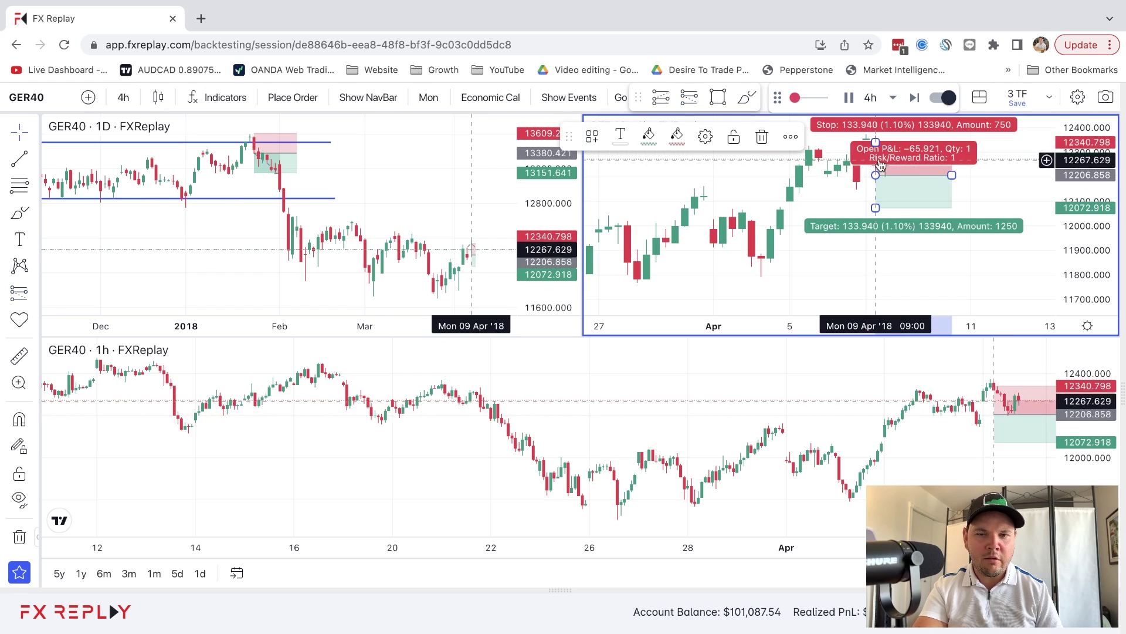
pyautogui.moveTo(875, 142); pyautogui.dragTo(875, 126)
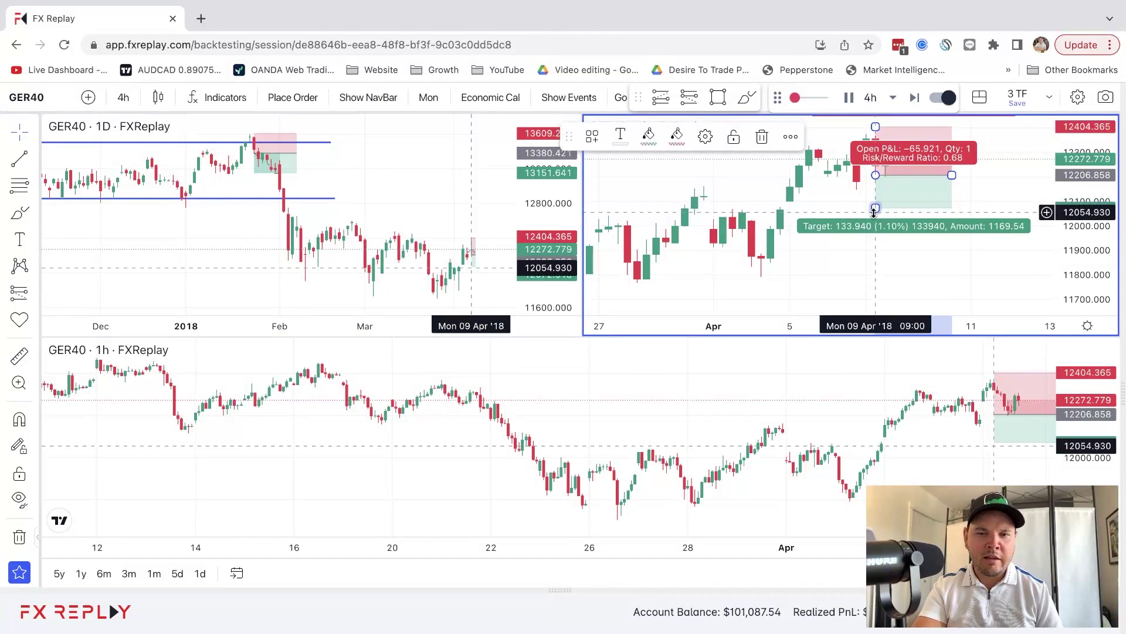
pyautogui.moveTo(876, 208); pyautogui.dragTo(871, 224)
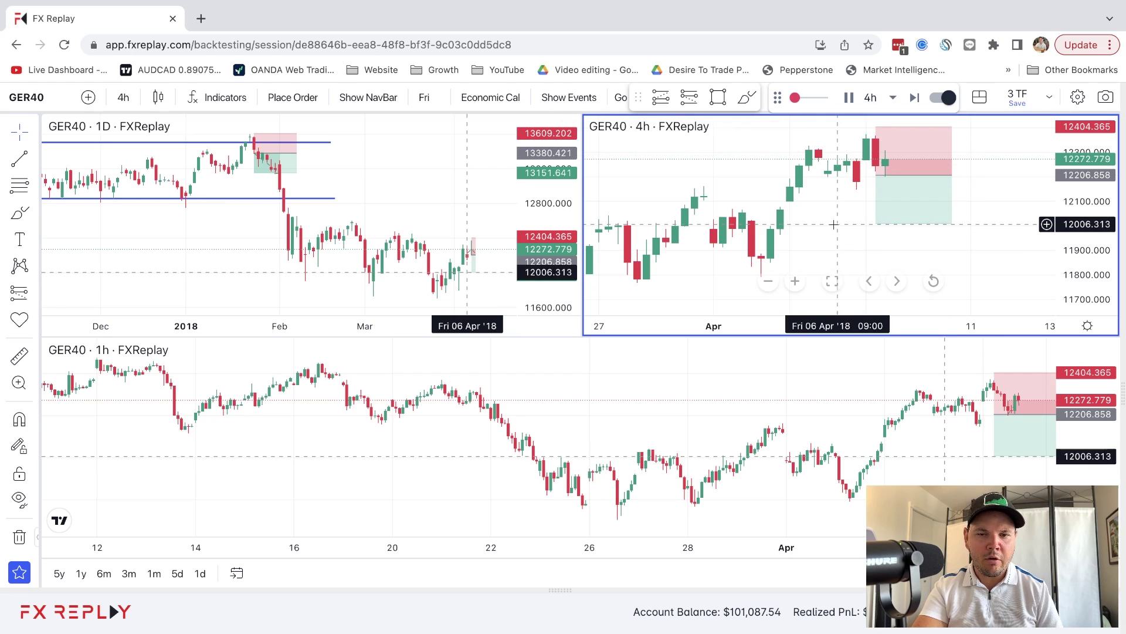
# Step: Place a market sell order at 1% risk of the current balance, with take profit 12009.352 and stop loss 12404.365
pyautogui.click(300, 97)
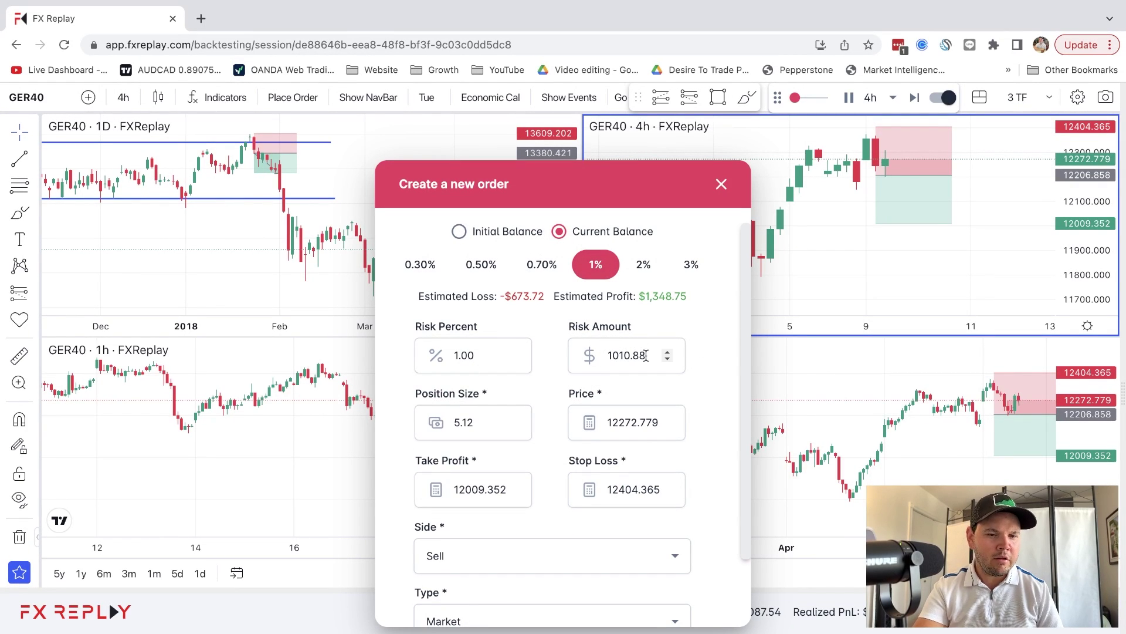
pyautogui.scroll(-2, 646, 355)
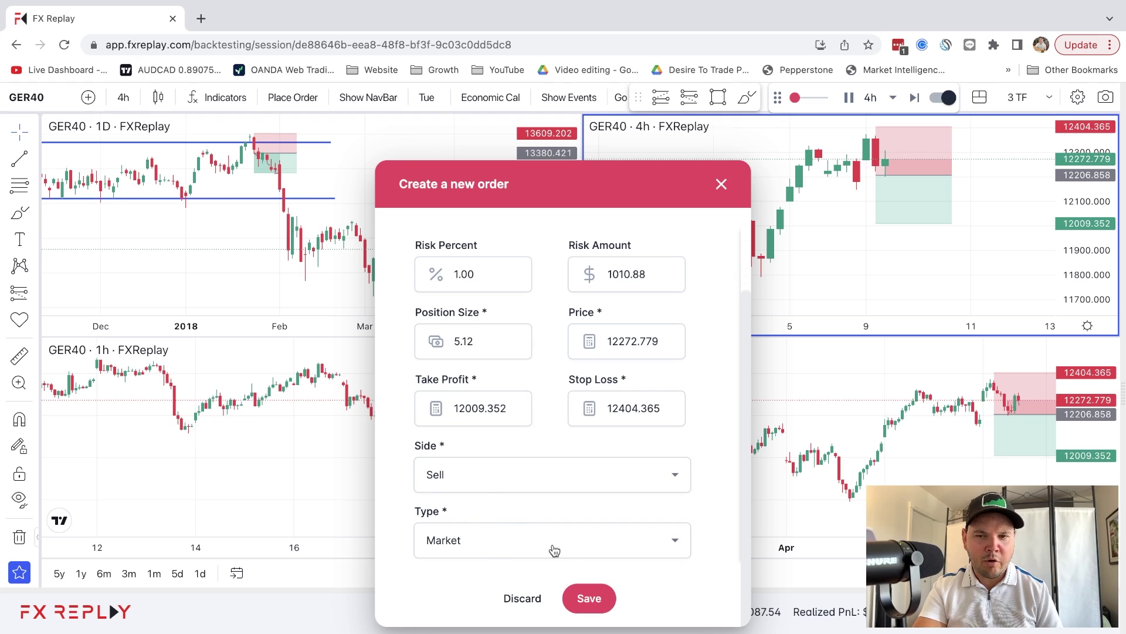
pyautogui.click(589, 599)
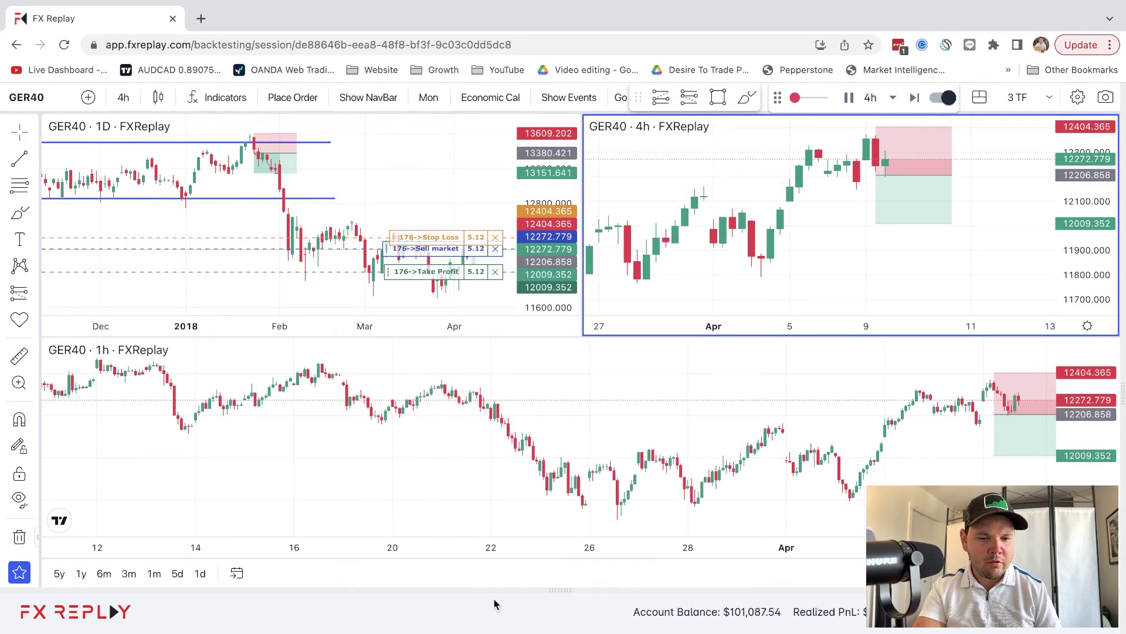
# Step: Enlarge the positions panel and choose to edit the open DEUIDXEUR sell position
pyautogui.moveTo(563, 592); pyautogui.dragTo(590, 435)
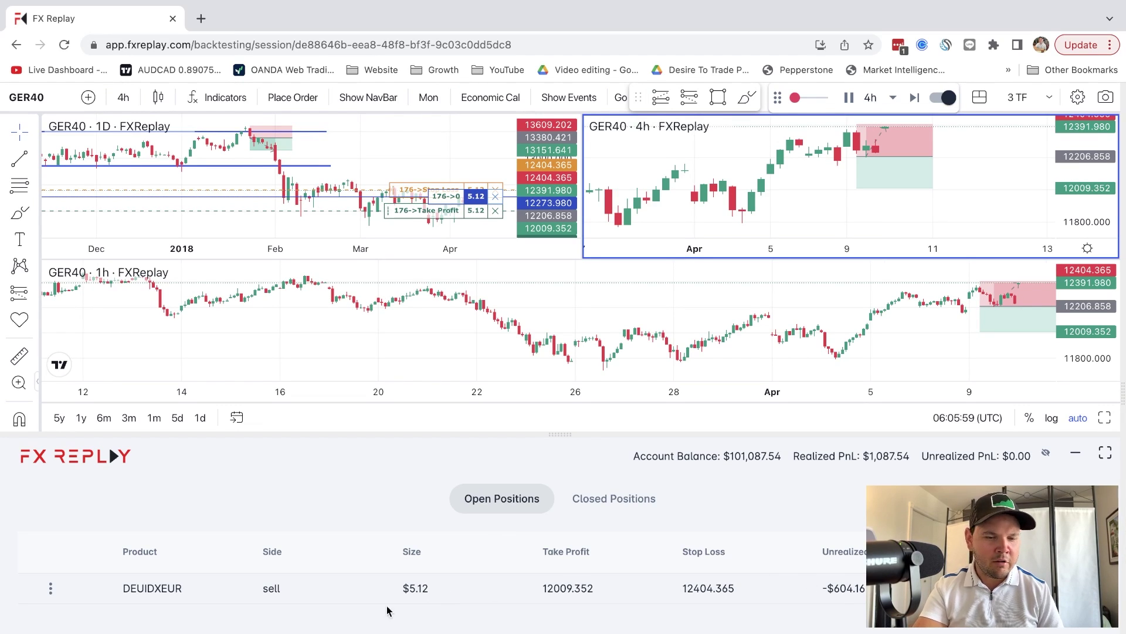
pyautogui.click(53, 595)
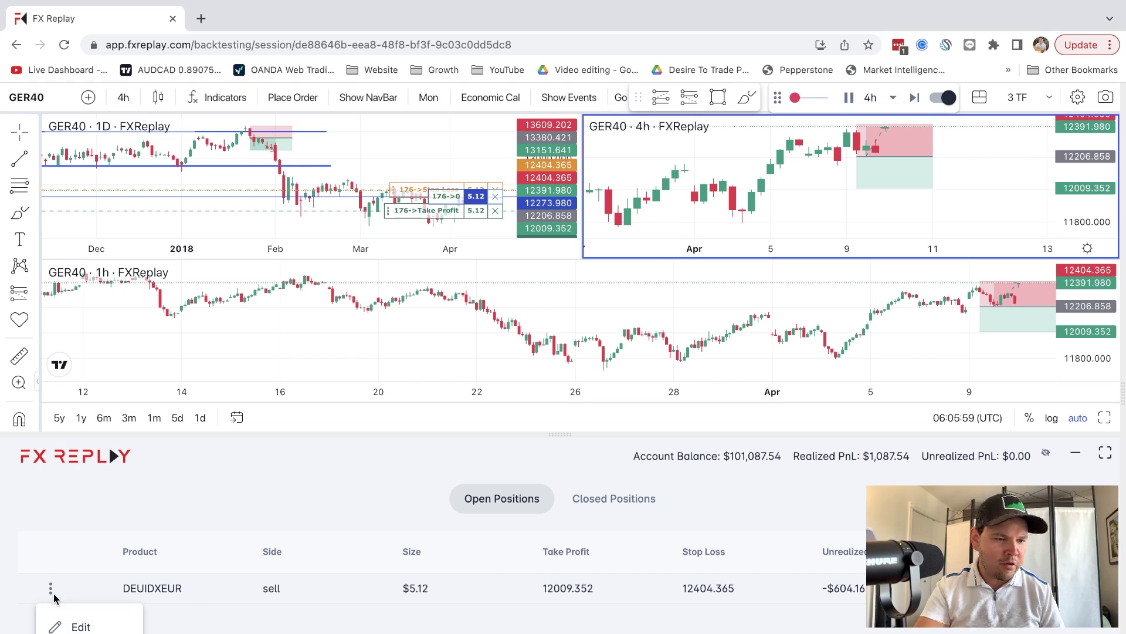
pyautogui.click(72, 625)
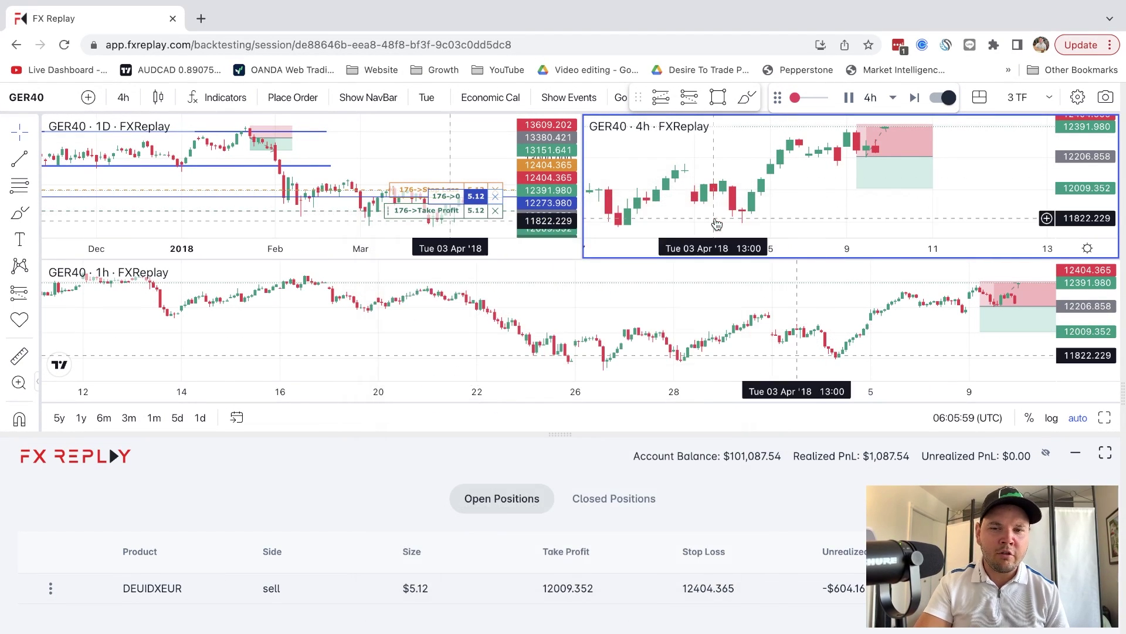
# Step: Draw a rectangle on the daily chart around the February to May range, between about 12598 and 11742
pyautogui.click(763, 247)
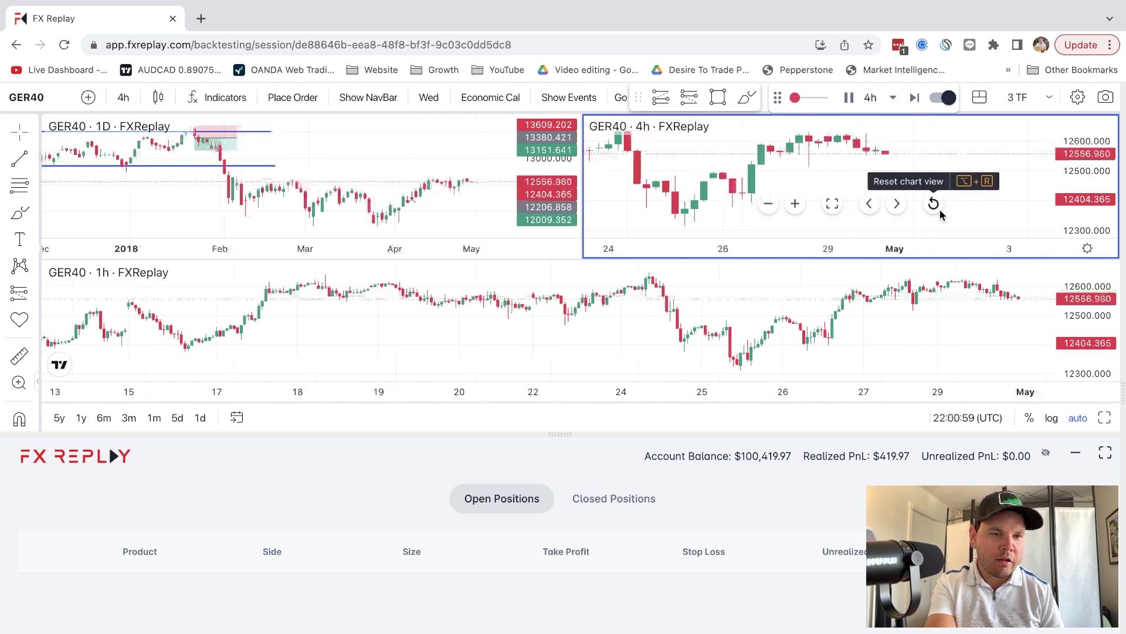
pyautogui.click(718, 97)
pyautogui.moveTo(241, 179)
pyautogui.mouseDown()
pyautogui.moveTo(498, 199)
pyautogui.moveTo(493, 225)
pyautogui.mouseUp()
pyautogui.click(427, 144)
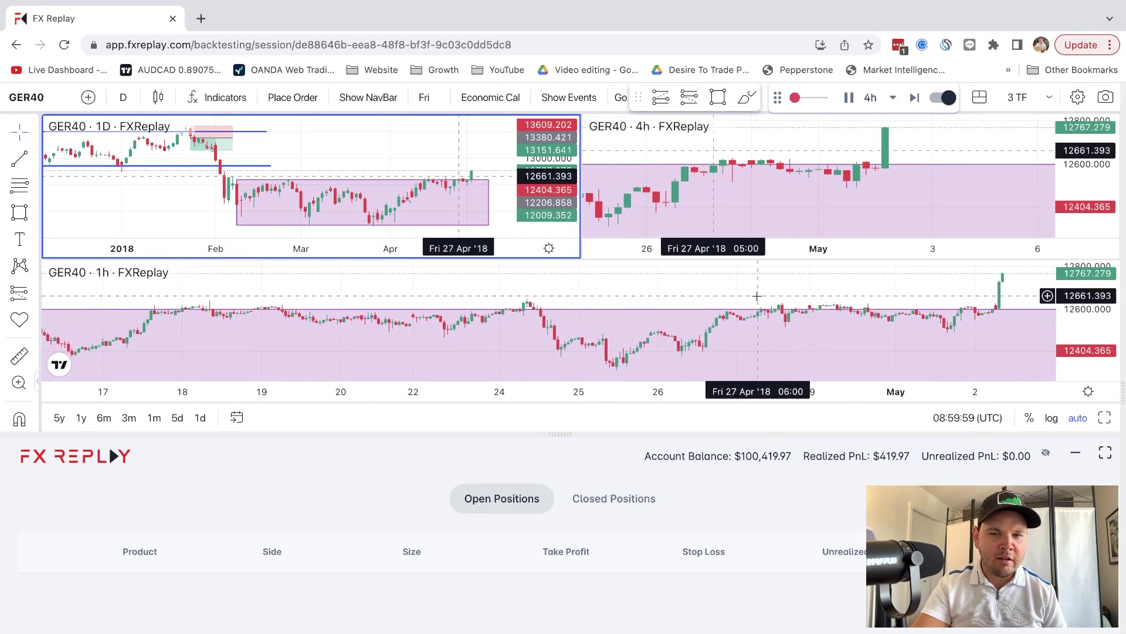
# Step: Show the 4-hour chart on its own in place of the three-chart view and collapse the positions panel
pyautogui.scroll(-4, 817, 171)
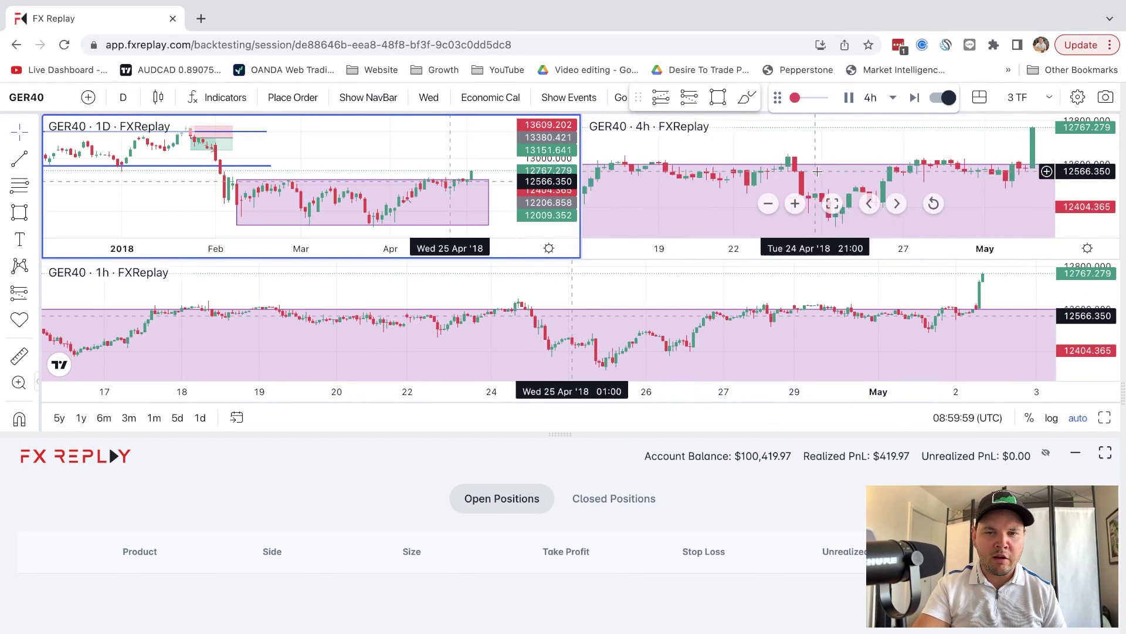
pyautogui.hscroll(5, 817, 172)
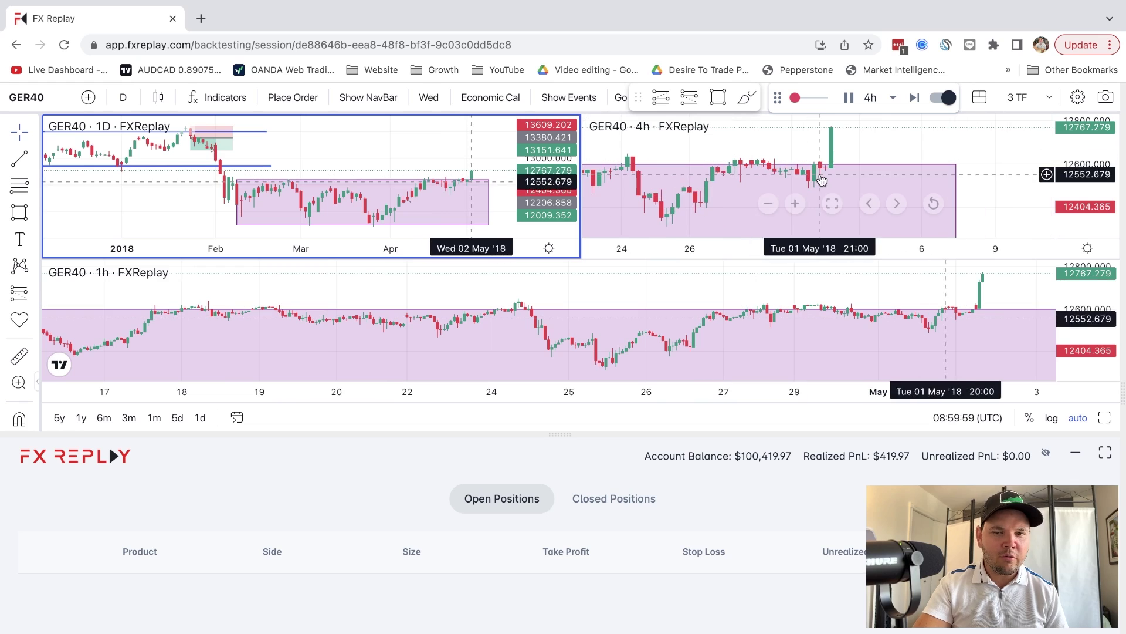
pyautogui.click(980, 173)
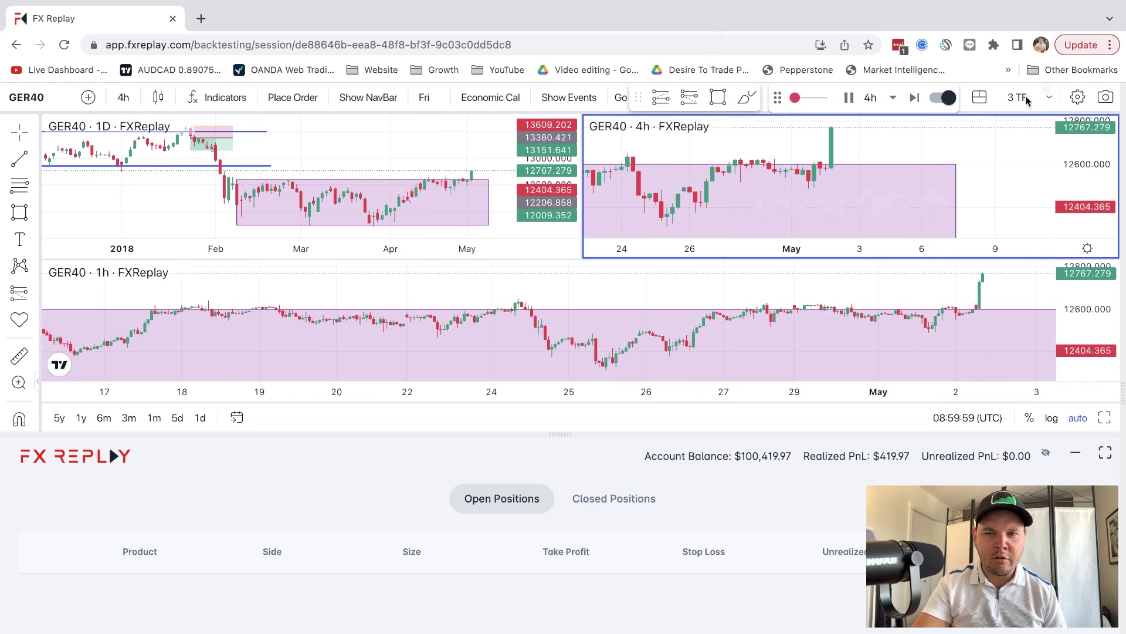
pyautogui.click(978, 96)
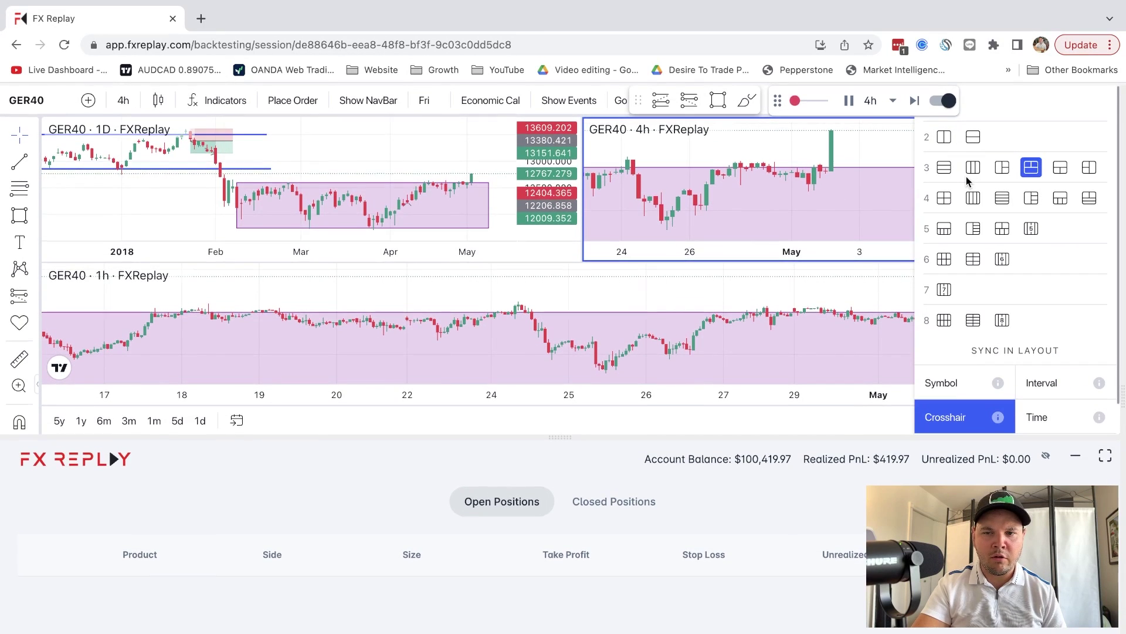
pyautogui.click(1108, 416)
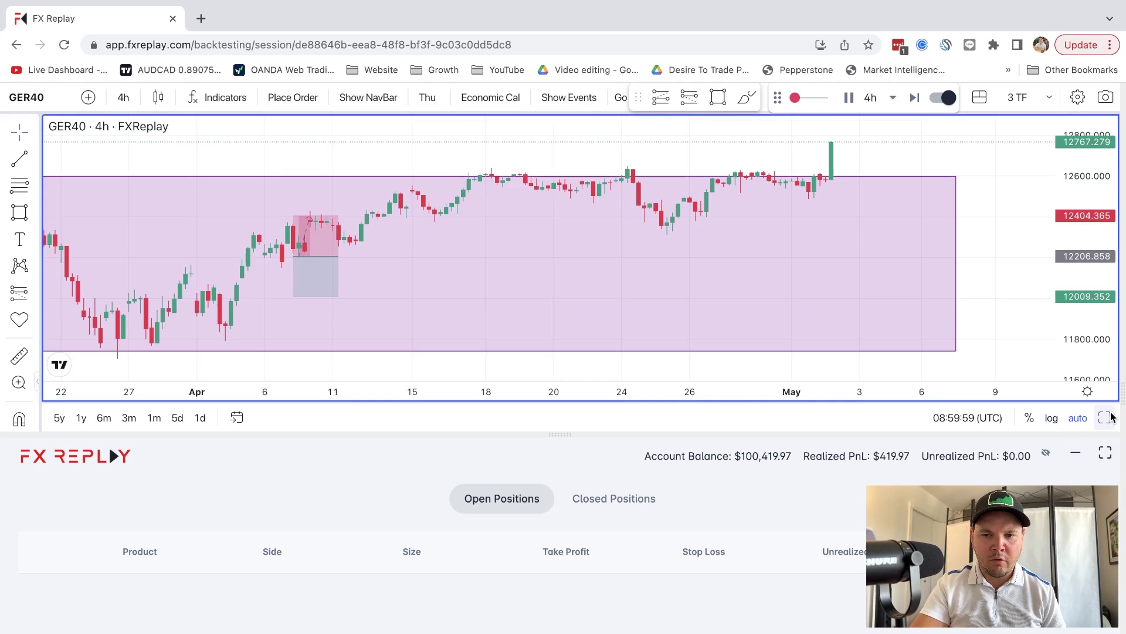
pyautogui.click(555, 435)
pyautogui.click(352, 180)
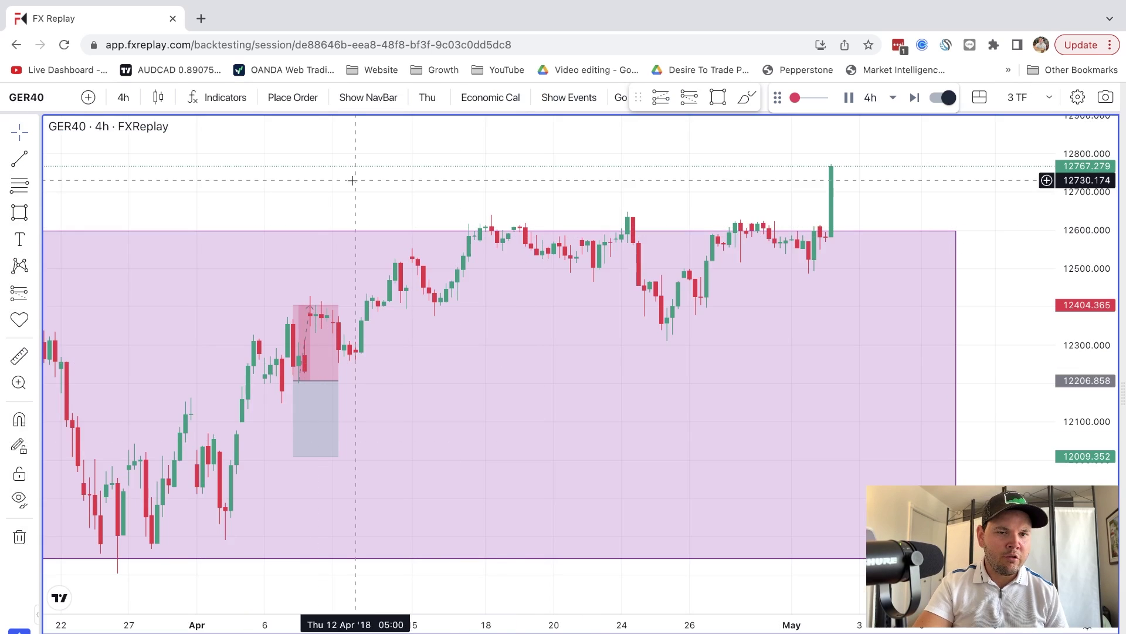
# Step: Add the Relative Strength Index indicator to the 4-hour chart
pyautogui.click(221, 107)
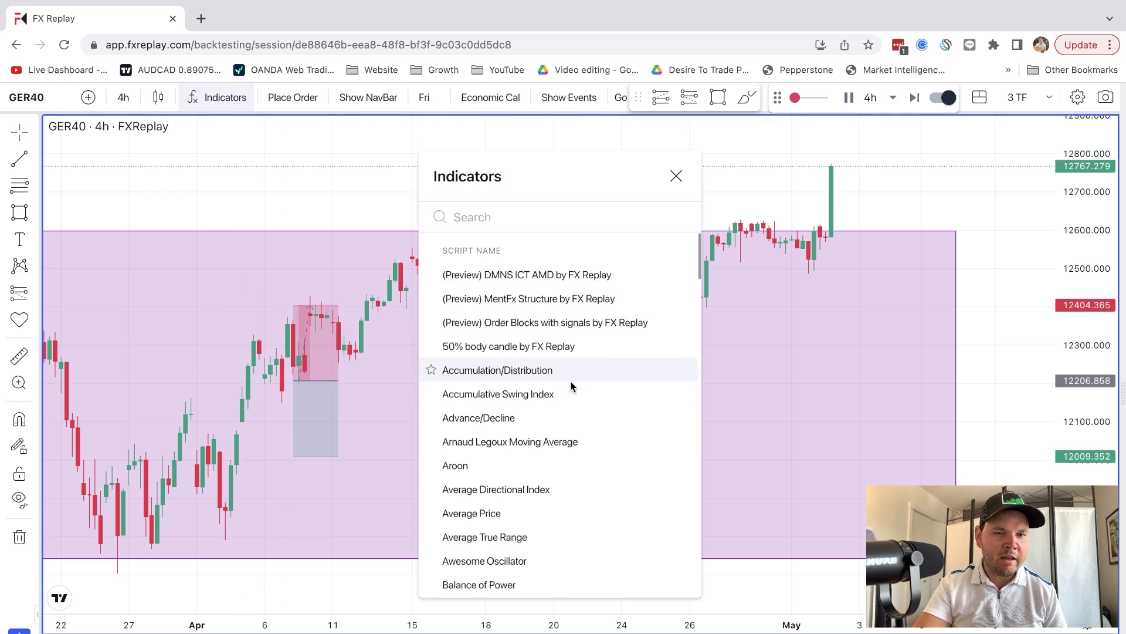
pyautogui.write('rsi')
pyautogui.click(543, 272)
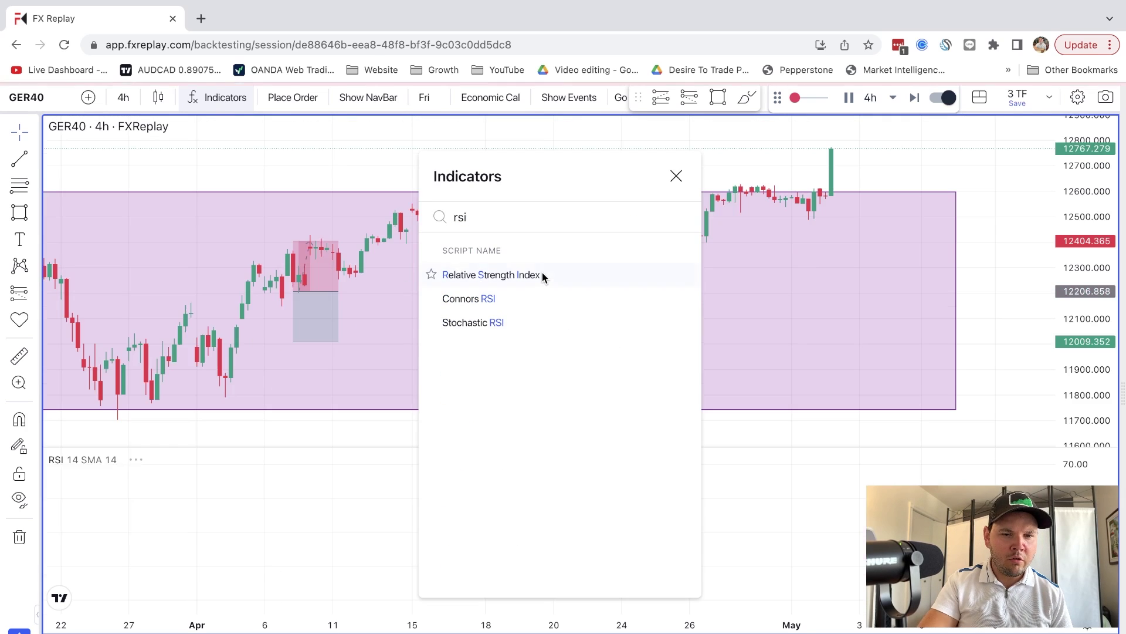
pyautogui.click(676, 176)
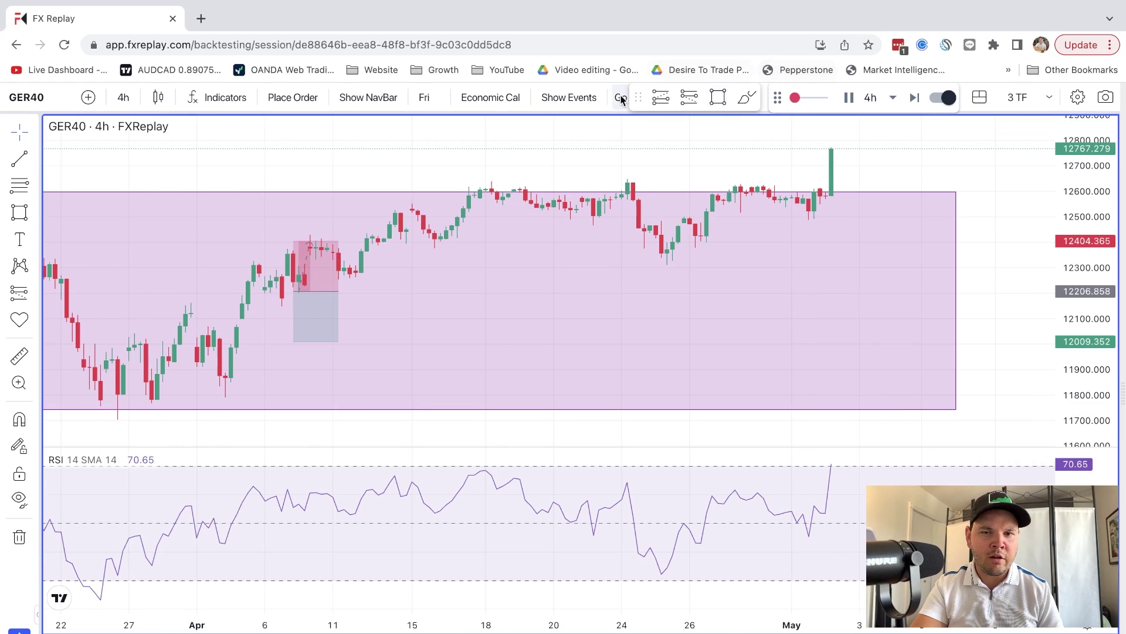
# Step: Place a long position at the 4-hour breakout candle with entry at about 12783, stop at about 12549 and target at about 13019
pyautogui.click(667, 94)
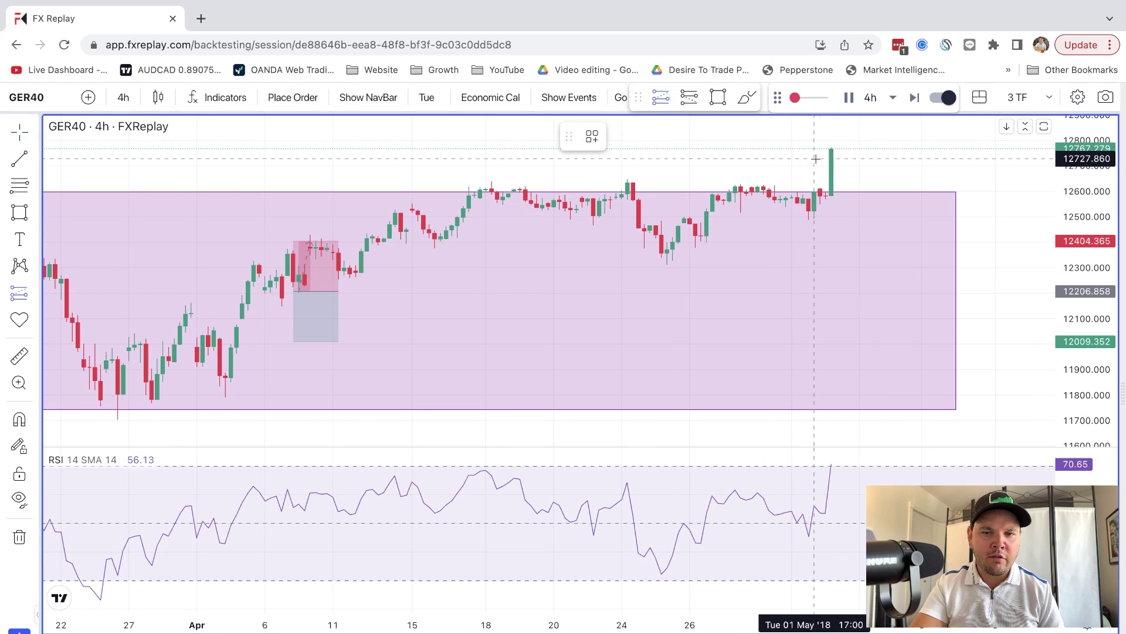
pyautogui.click(826, 143)
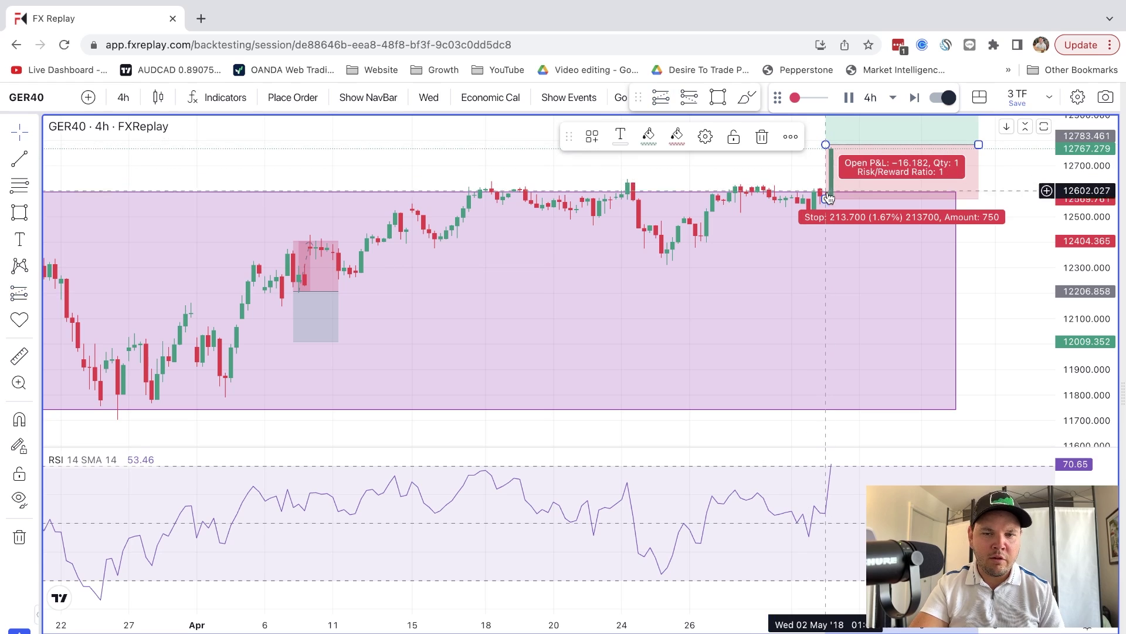
pyautogui.moveTo(826, 199)
pyautogui.mouseDown()
pyautogui.moveTo(827, 210)
pyautogui.moveTo(834, 196)
pyautogui.moveTo(844, 204)
pyautogui.mouseUp()
pyautogui.scroll(-3, 847, 209)
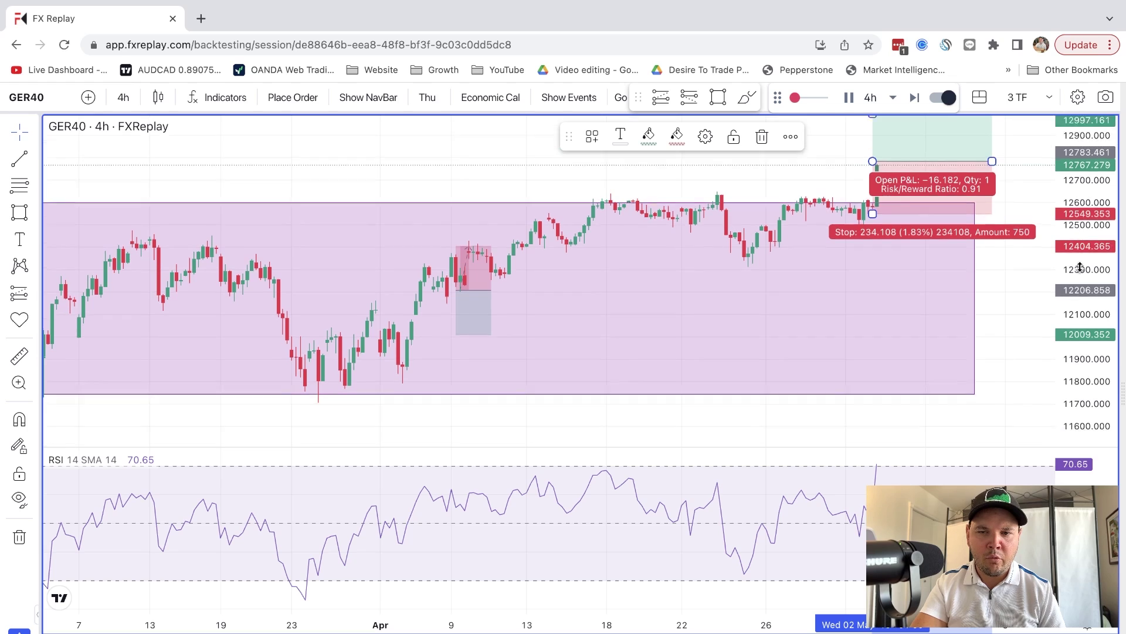
pyautogui.click(894, 238)
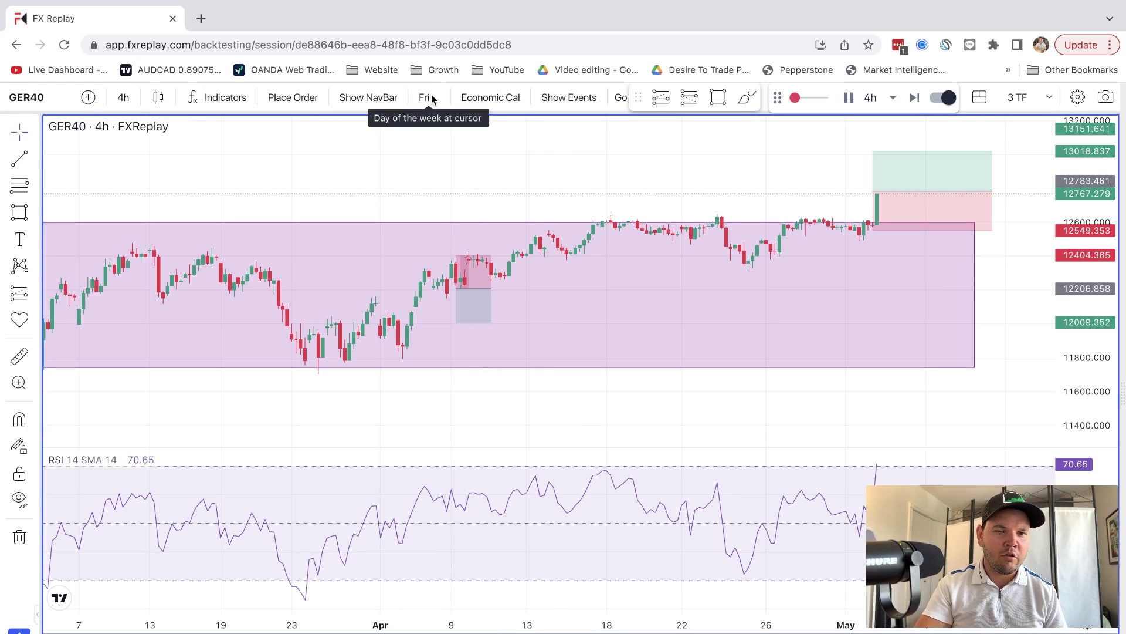
# Step: Open the economic calendar and look through the countries available in its news filter
pyautogui.click(506, 100)
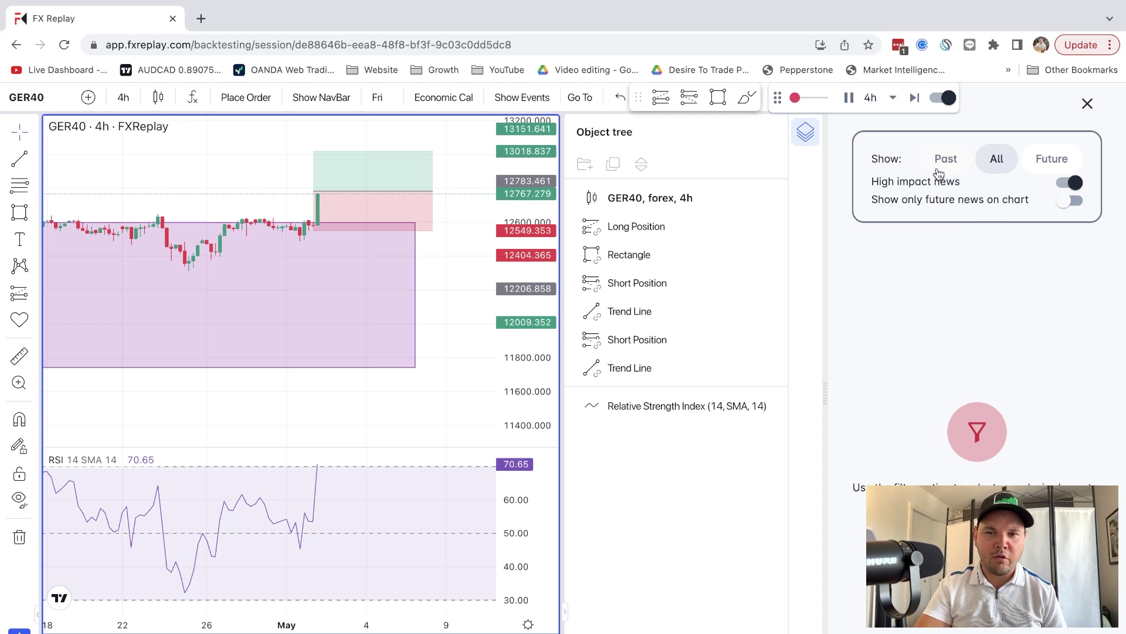
pyautogui.click(977, 431)
pyautogui.scroll(-4, 409, 423)
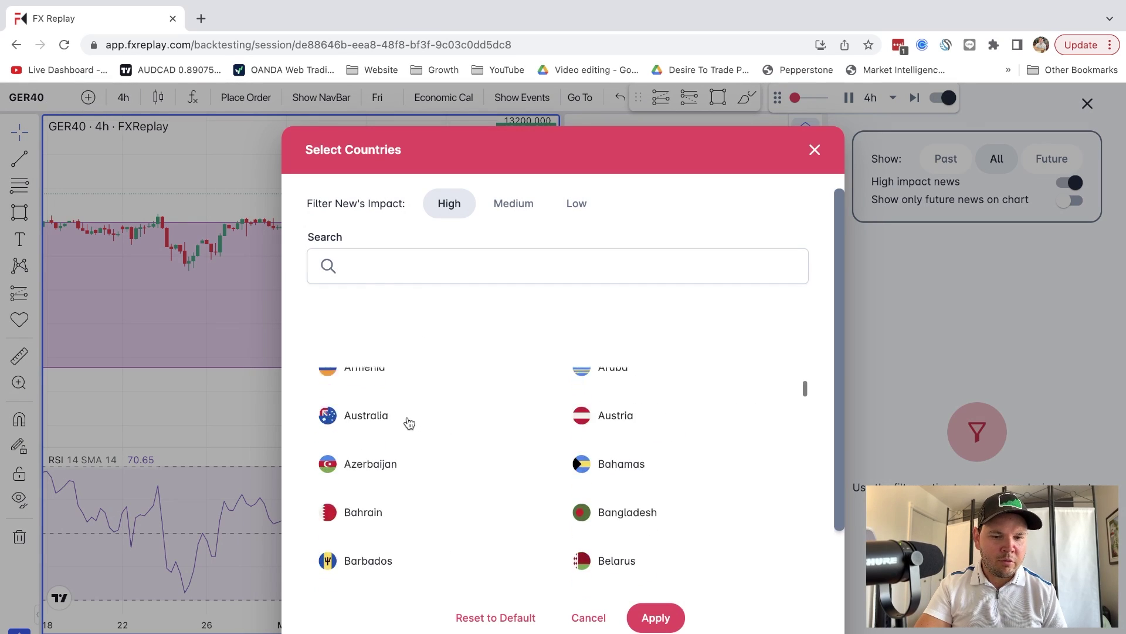
pyautogui.scroll(-8, 407, 422)
pyautogui.scroll(12, 407, 422)
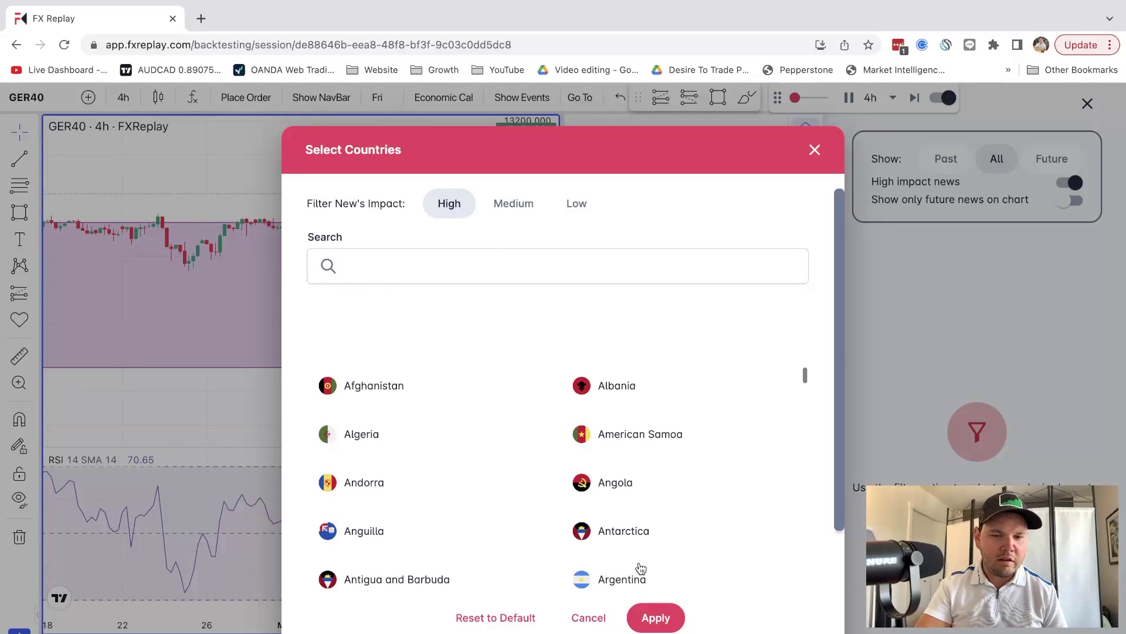
# Step: Try adding Afghanistan, Albania, American Samoa and the United States to the news country filter
pyautogui.click(374, 385)
pyautogui.click(617, 385)
pyautogui.click(636, 434)
pyautogui.scroll(-20, 625, 470)
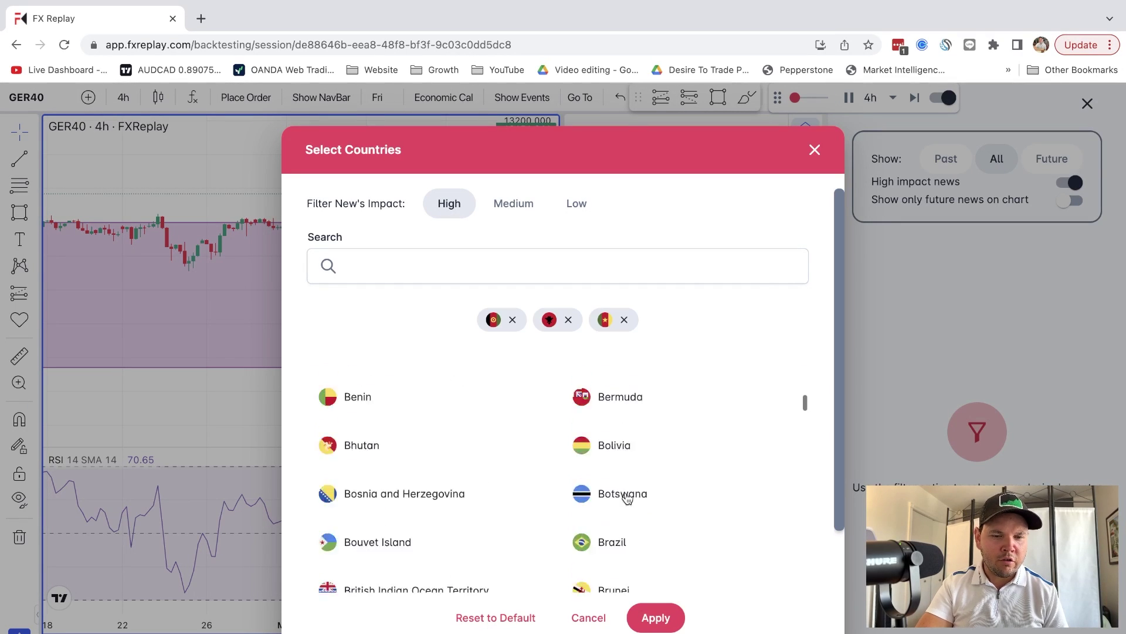
pyautogui.scroll(-20, 627, 496)
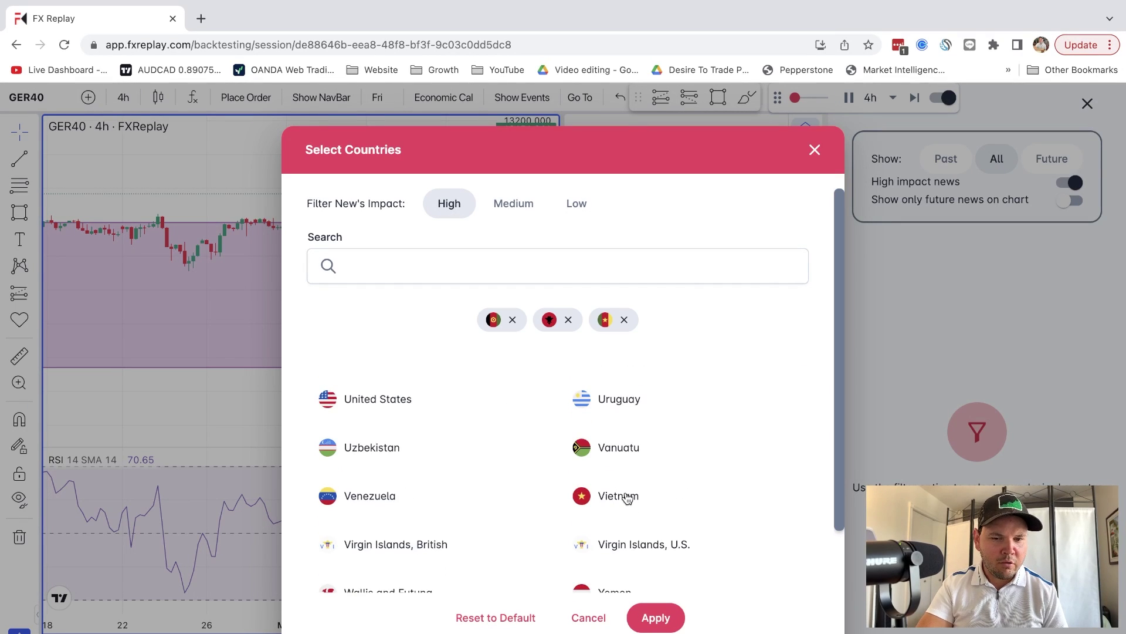
pyautogui.scroll(3, 627, 497)
pyautogui.scroll(-3, 627, 497)
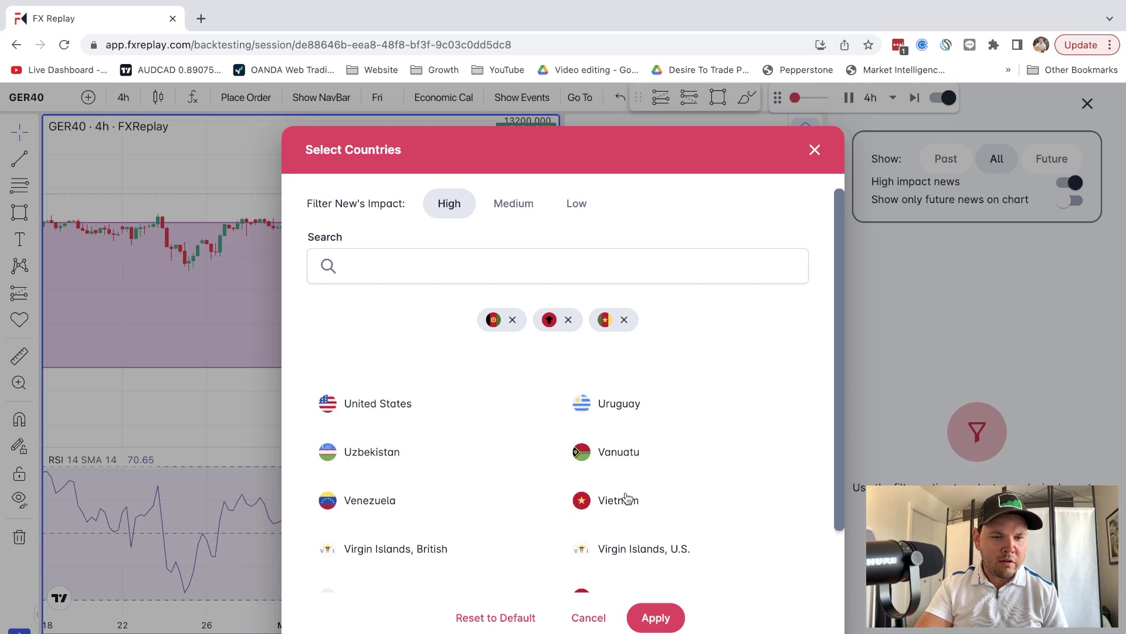
pyautogui.click(410, 417)
pyautogui.scroll(10, 470, 432)
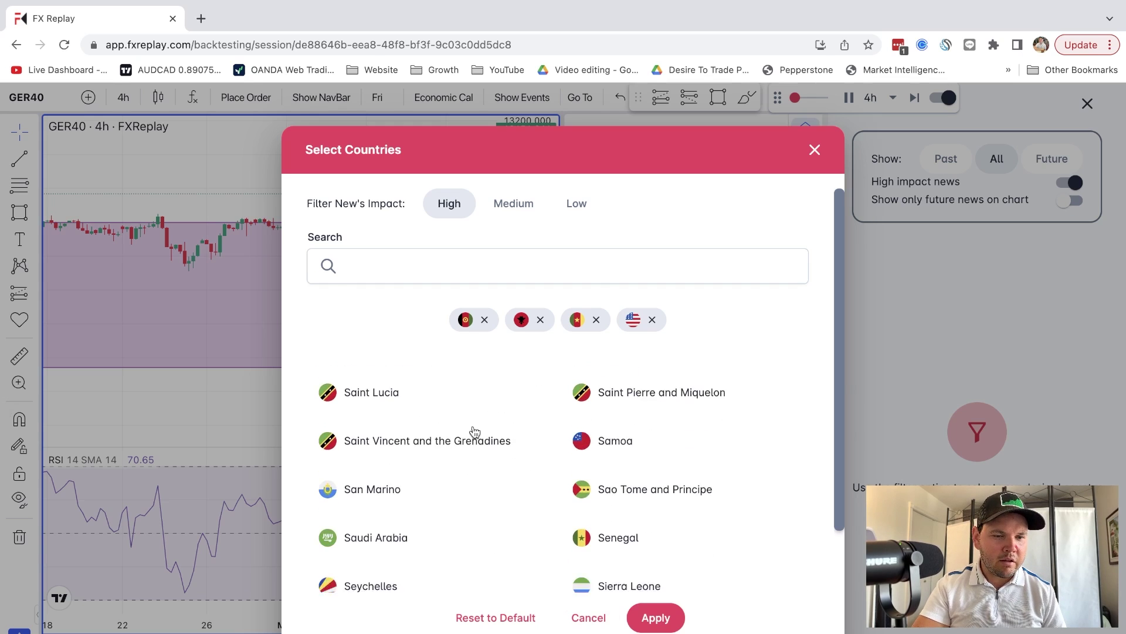
pyautogui.hscroll(-5, 473, 426)
pyautogui.hscroll(5, 473, 426)
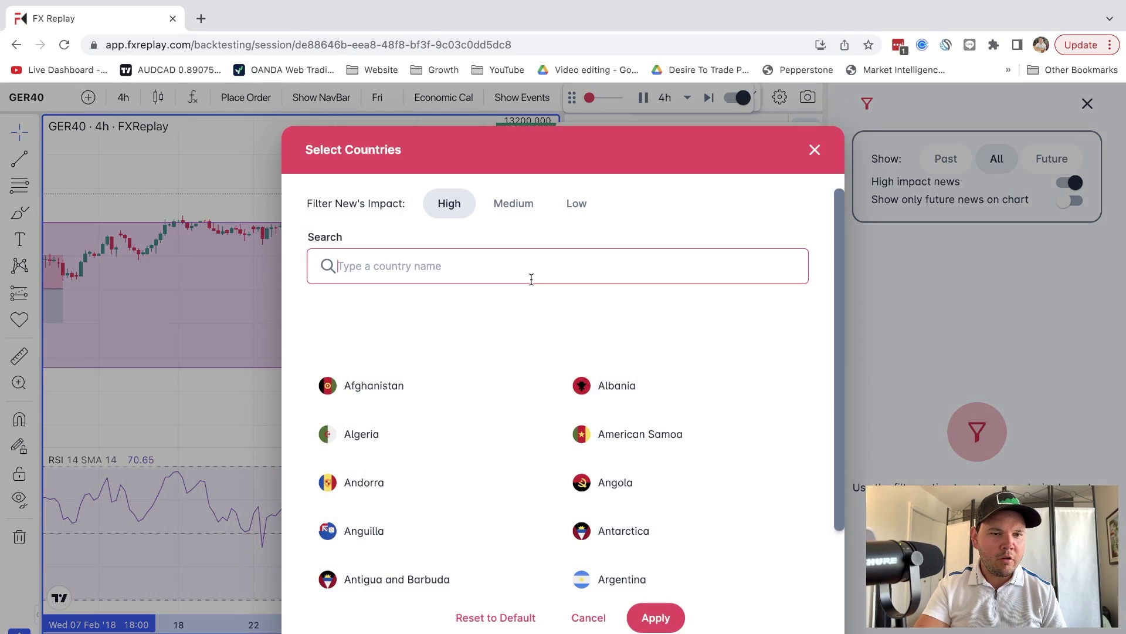
# Step: Filter the economic calendar's high-impact news to Germany, the United States and Europe, and apply the filter
pyautogui.write('ger')
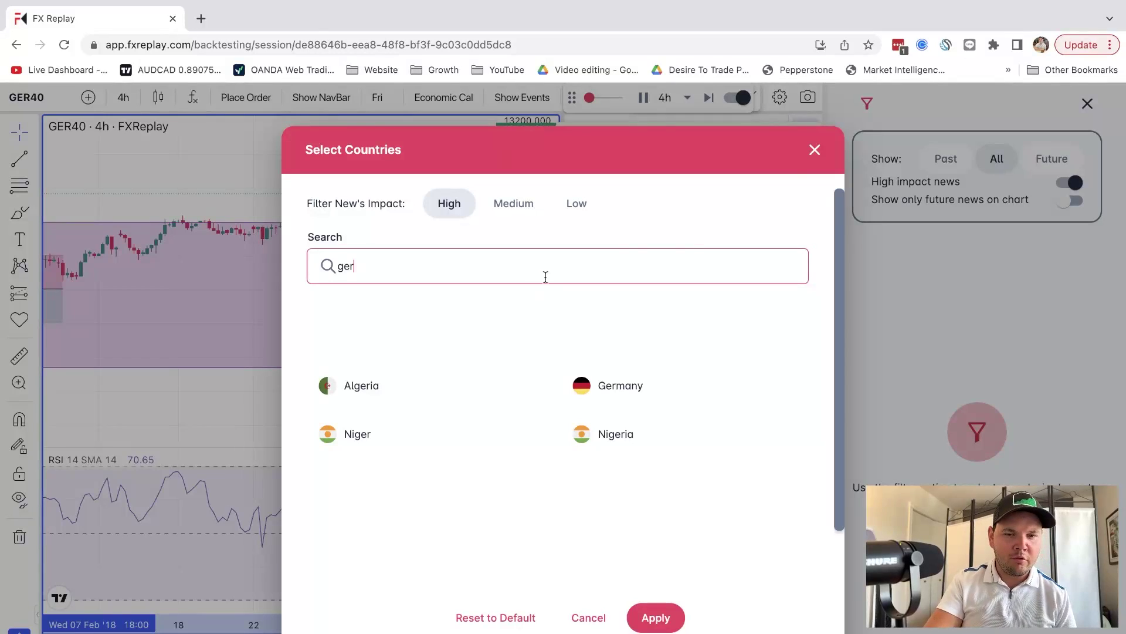
pyautogui.click(623, 389)
pyautogui.click(432, 271)
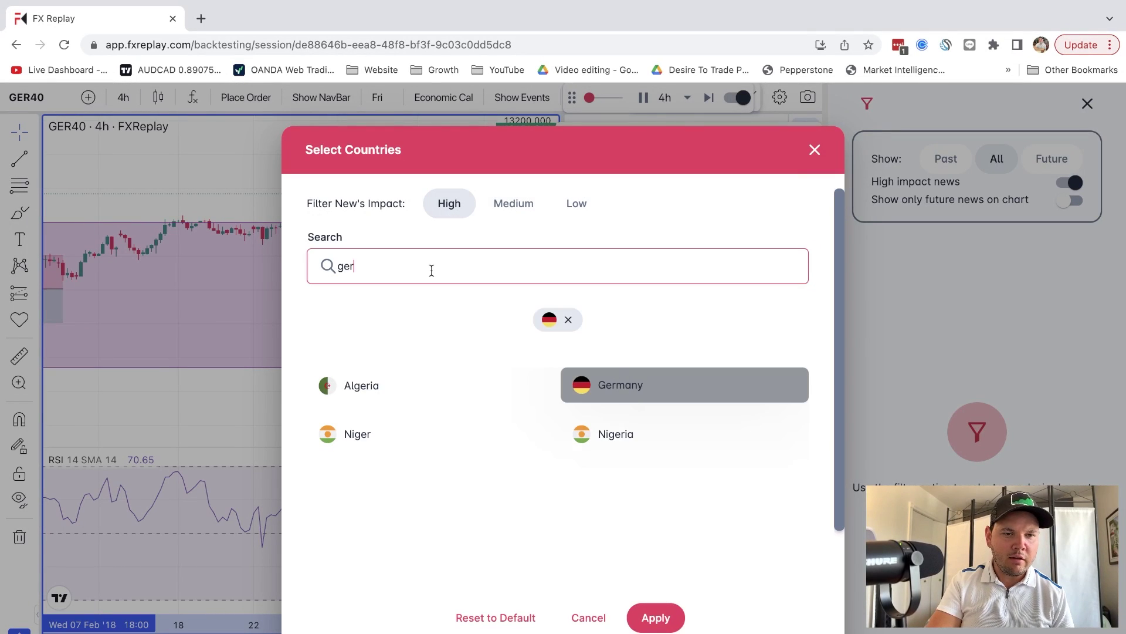
pyautogui.write('u')
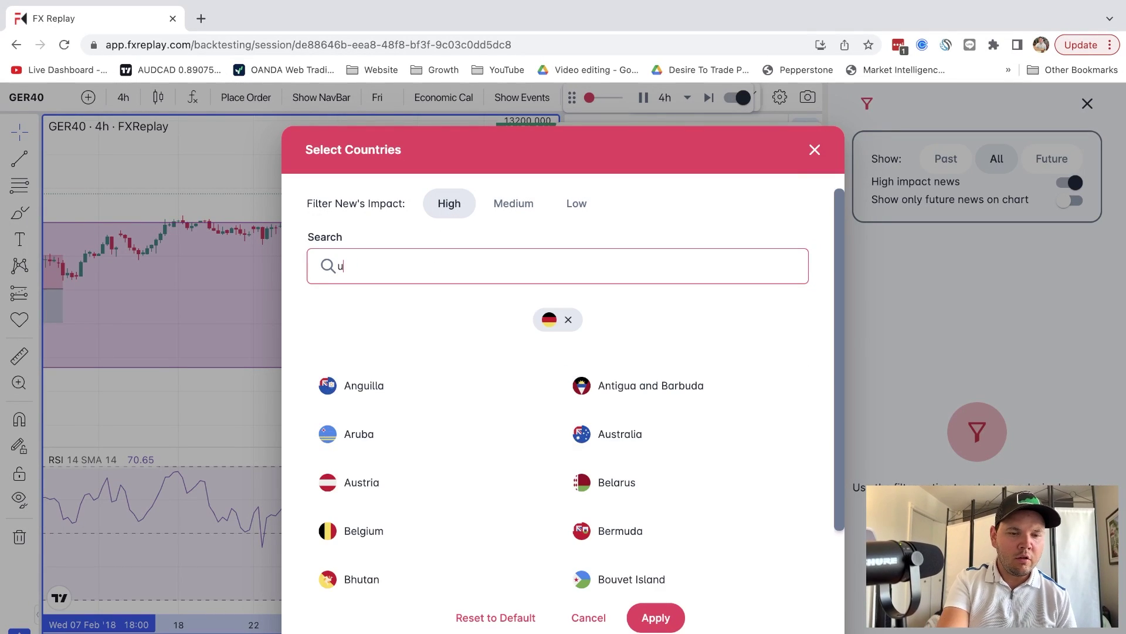
pyautogui.write('s')
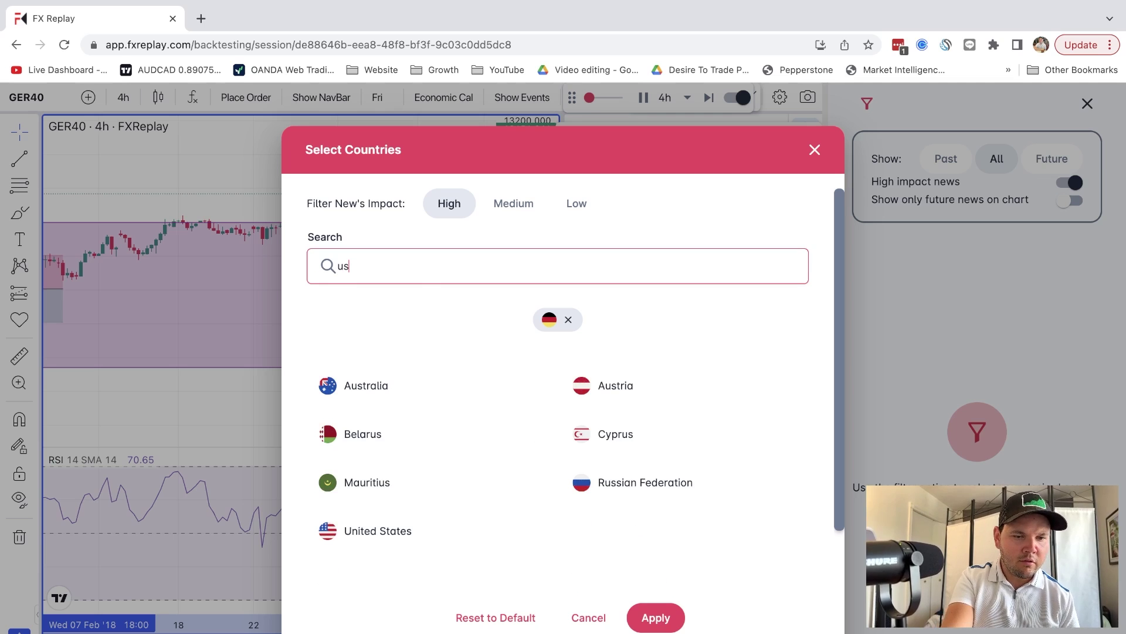
pyautogui.click(360, 534)
pyautogui.doubleClick(390, 266)
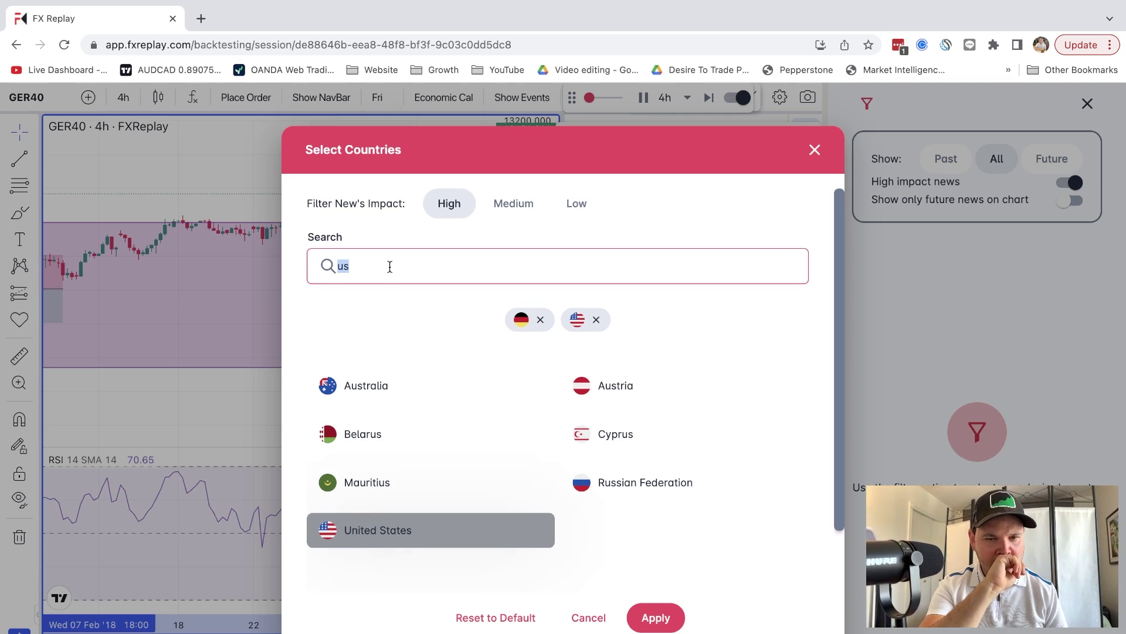
pyautogui.write('er')
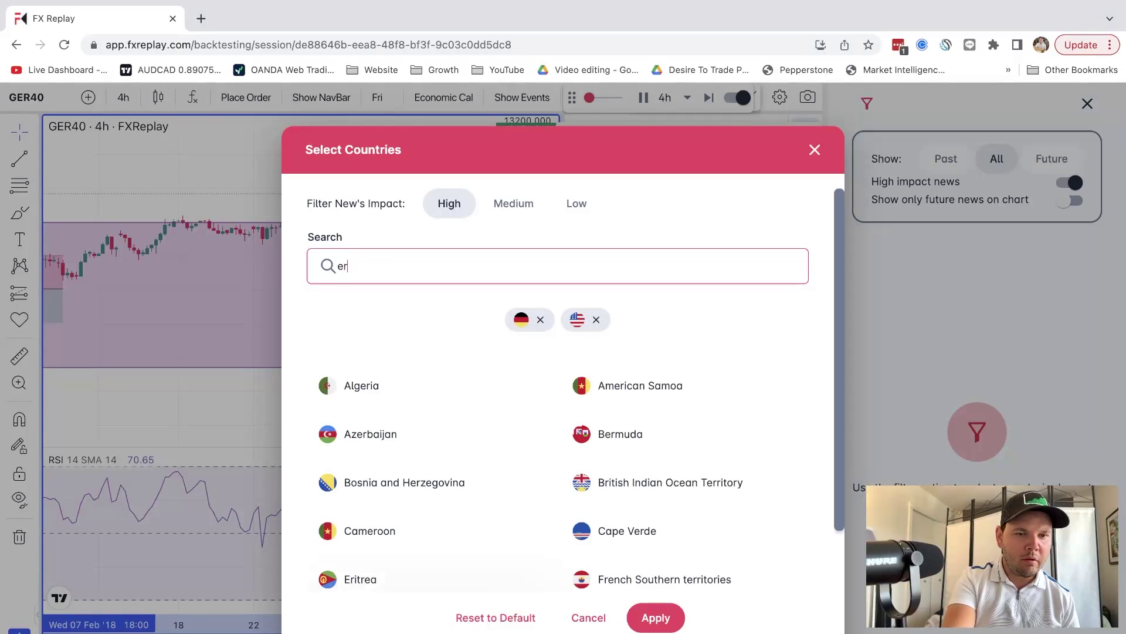
pyautogui.press('BackSpace')
pyautogui.write('u')
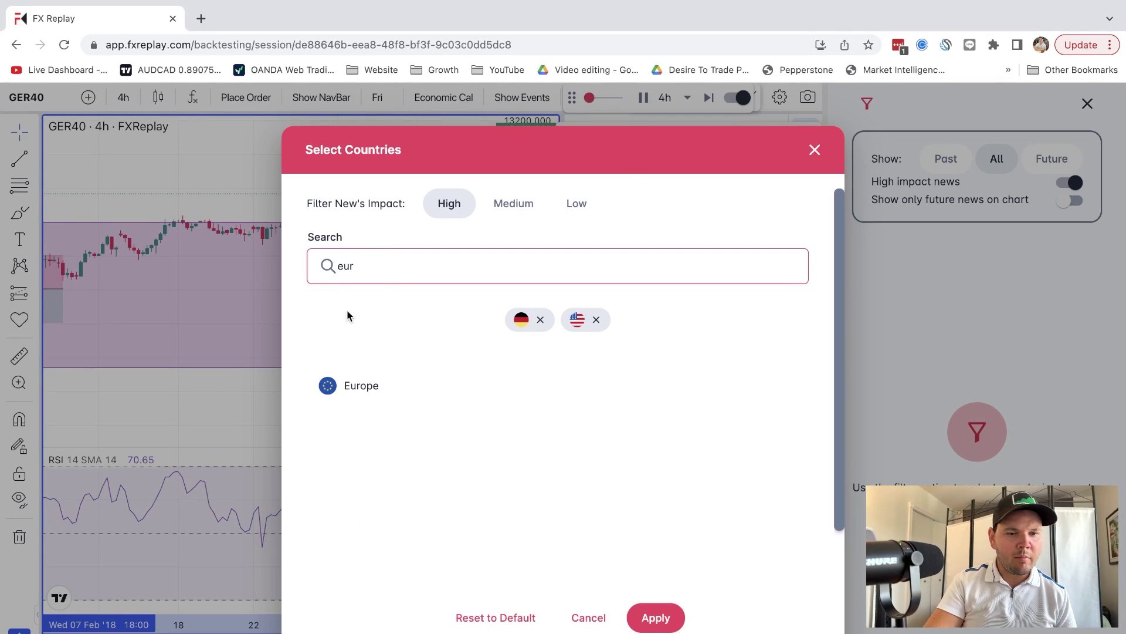
pyautogui.click(382, 391)
pyautogui.click(668, 619)
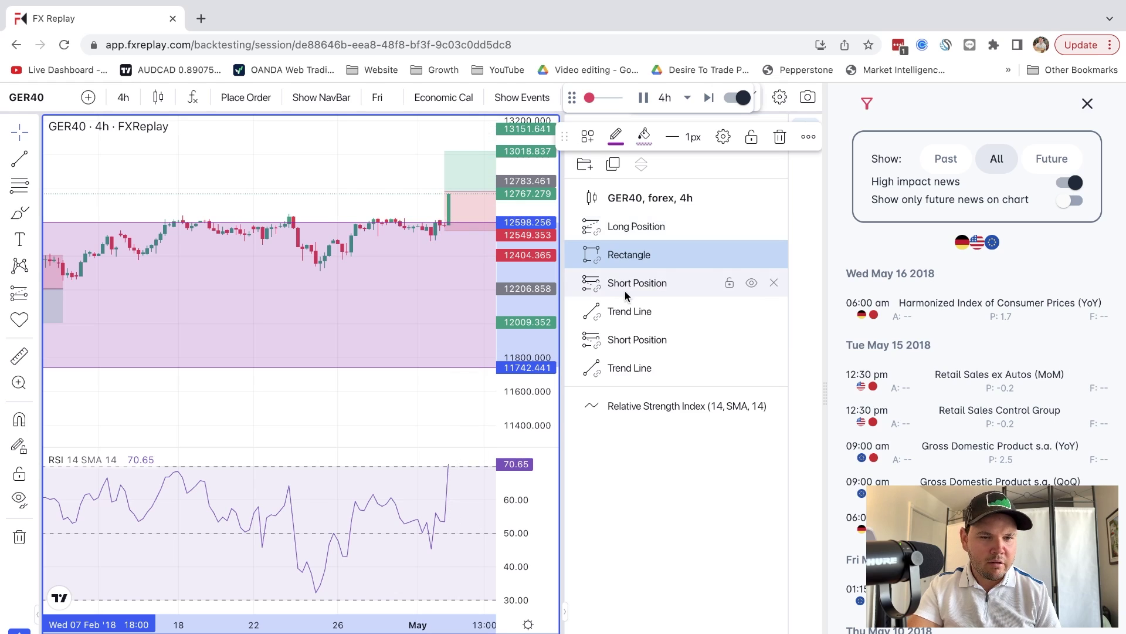
# Step: Close the economic calendar and the object tree, and show the news events on the 4-hour chart
pyautogui.press('Escape')
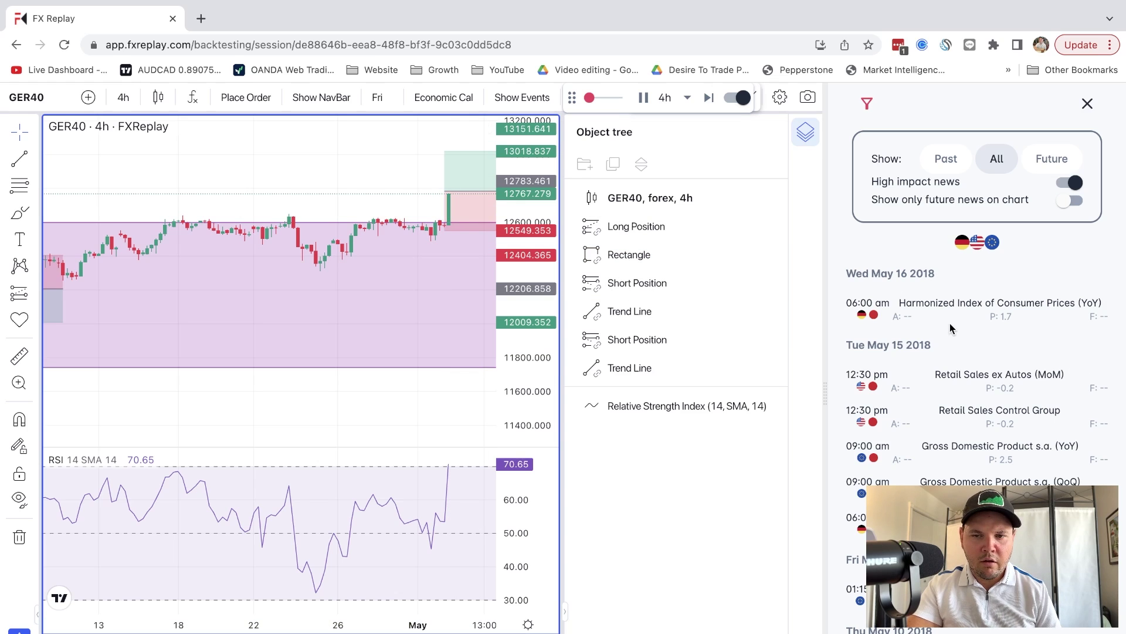
pyautogui.click(1086, 103)
pyautogui.click(1111, 135)
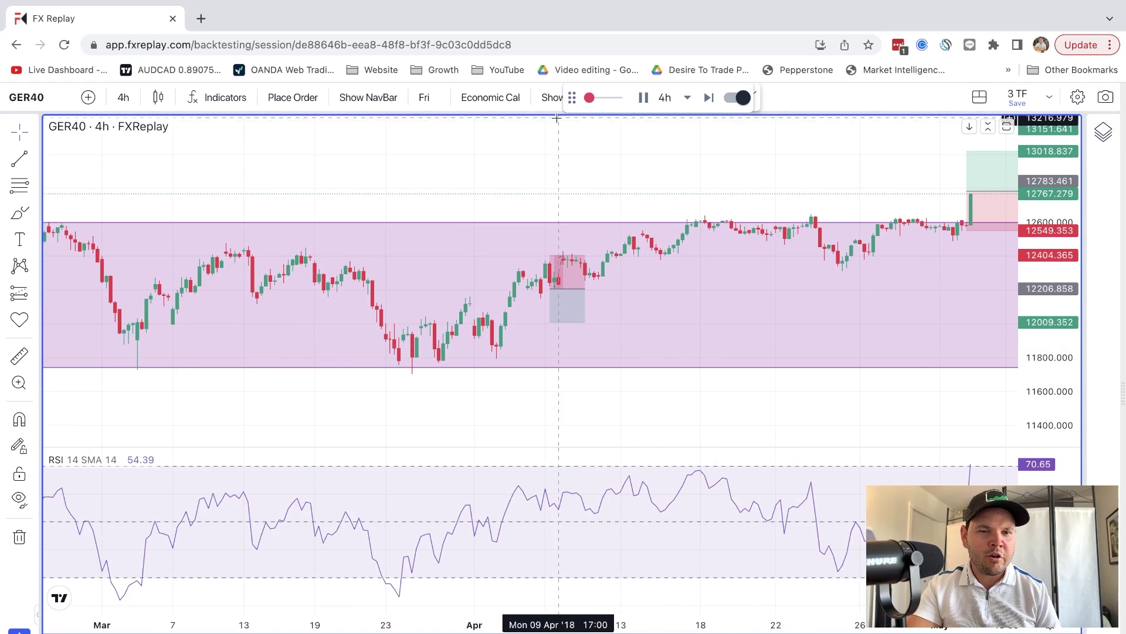
pyautogui.click(557, 98)
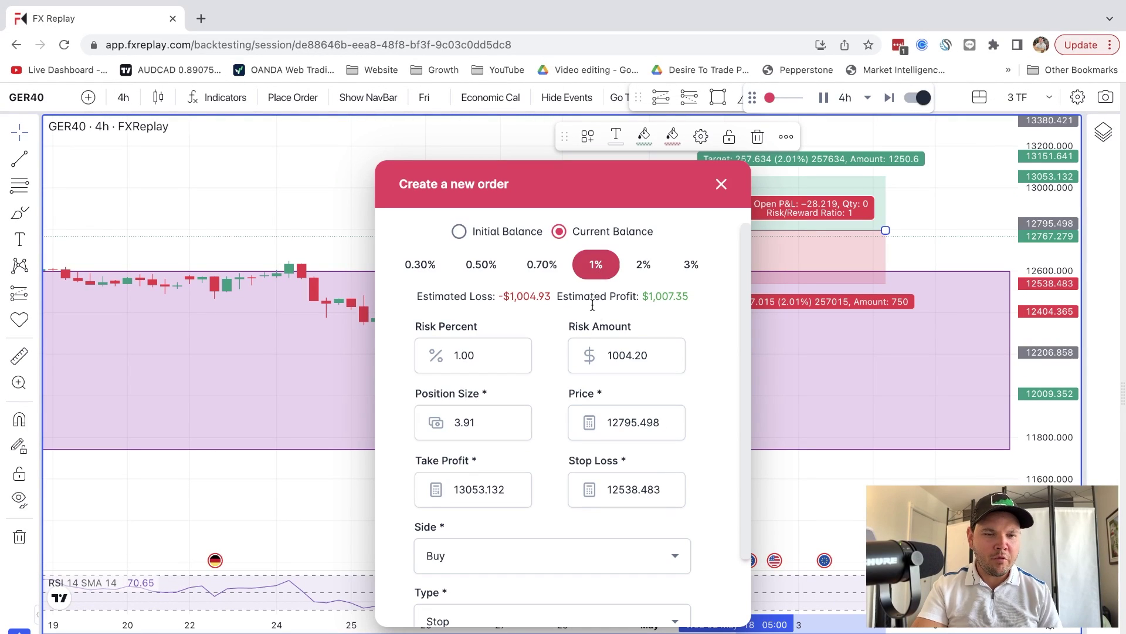
# Step: Place the GER40 buy stop order at 12795.498 risking 1%, with take profit 13053.132 and stop loss 12538.483, and restore the three-chart layout
pyautogui.scroll(-2, 505, 435)
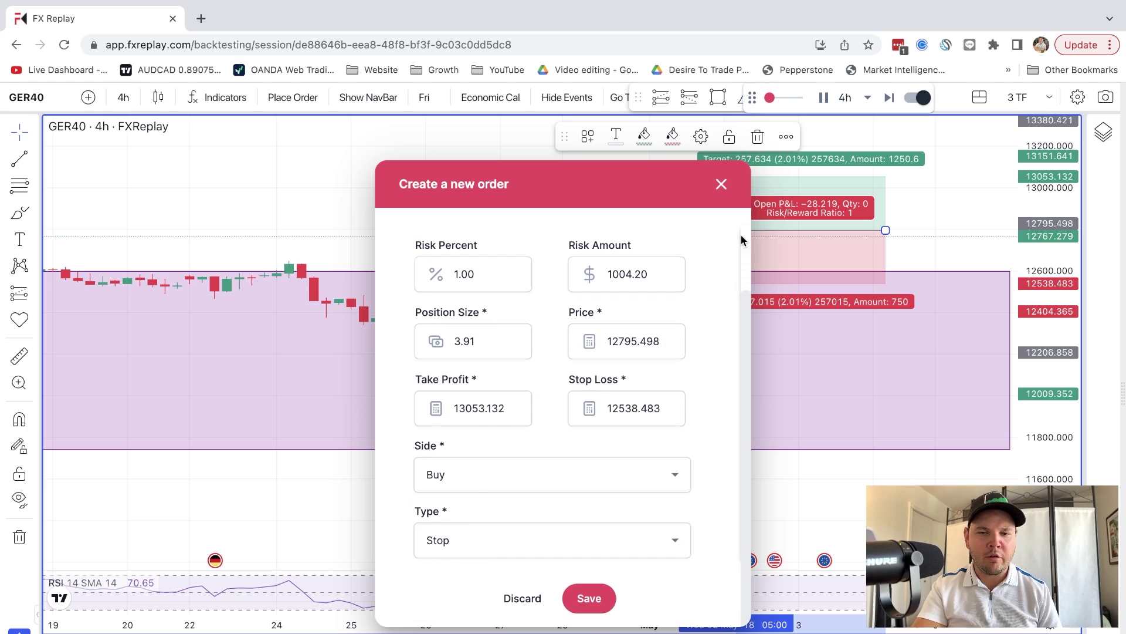
pyautogui.click(589, 598)
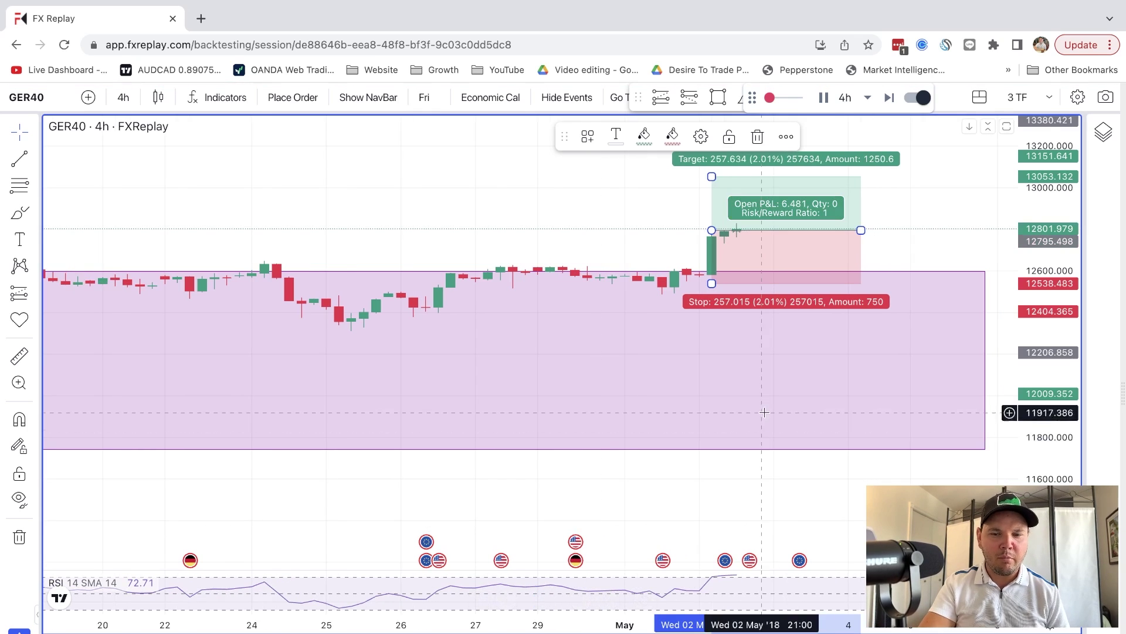
pyautogui.hotkey('alt', 'Return')
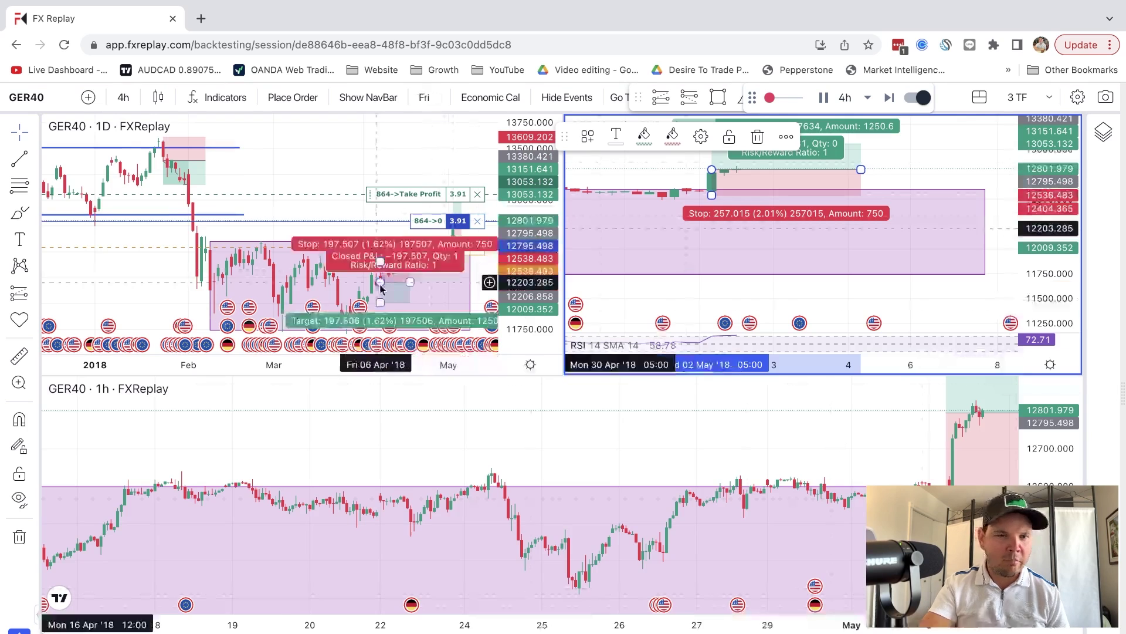
# Step: Maximize the daily GER40 chart and switch it to the 4-hour timeframe
pyautogui.click(322, 129)
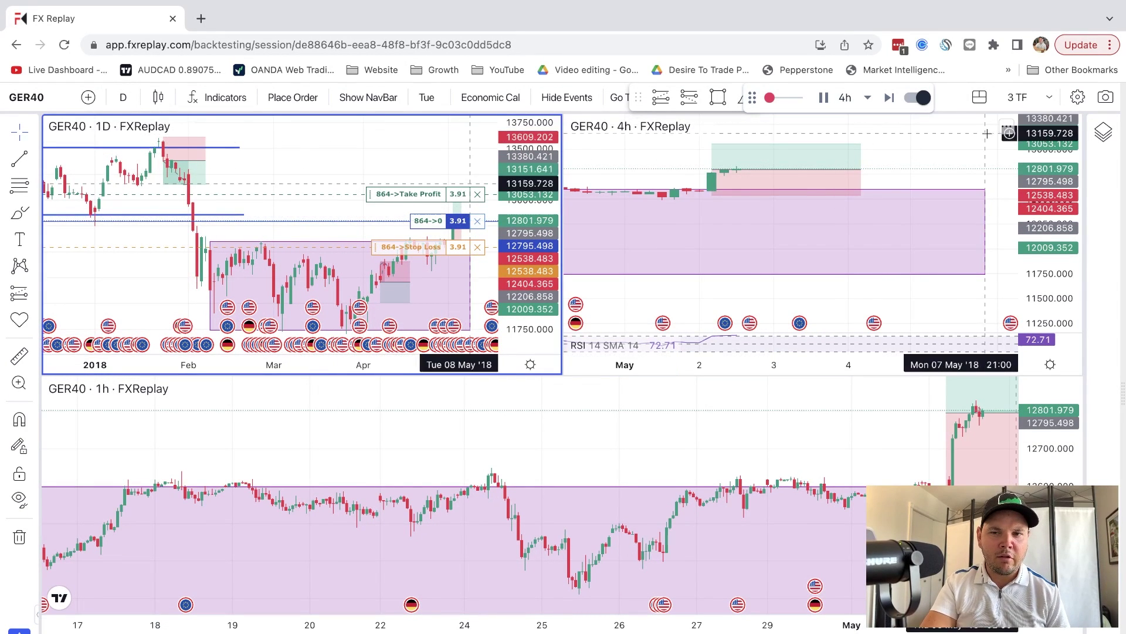
pyautogui.click(981, 99)
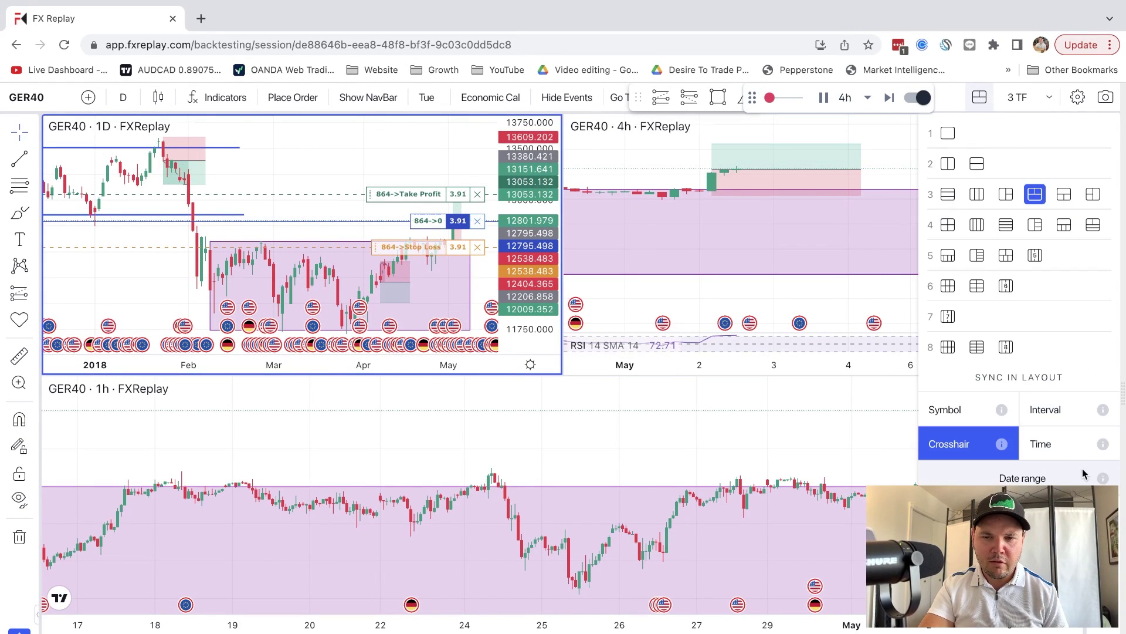
pyautogui.click(345, 181)
pyautogui.scroll(5, 344, 181)
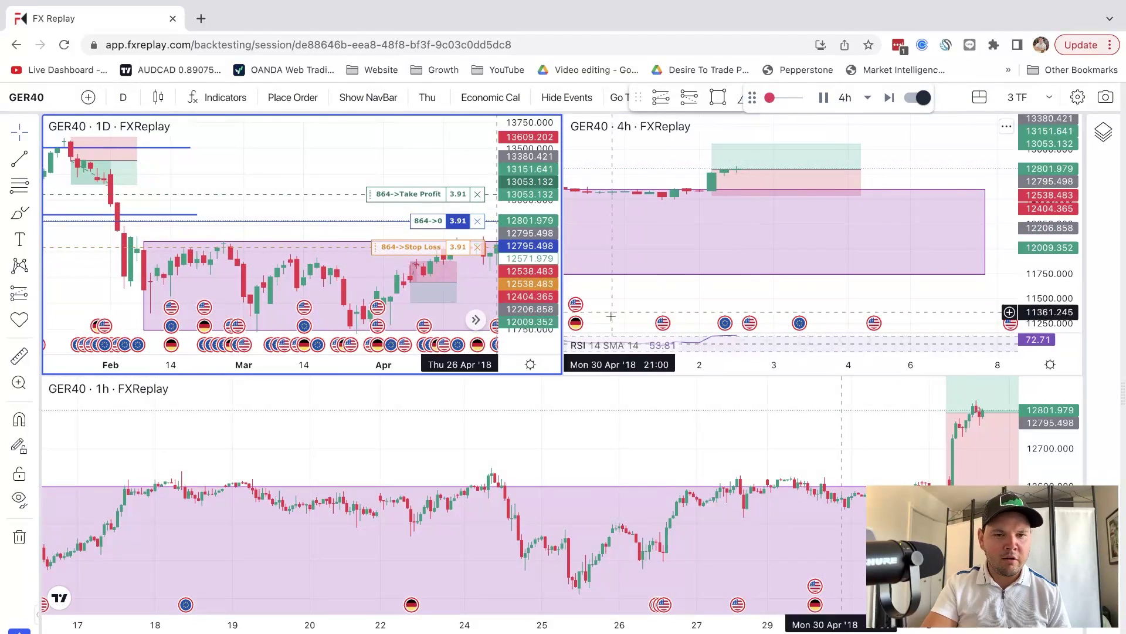
pyautogui.hotkey('alt', 'Return')
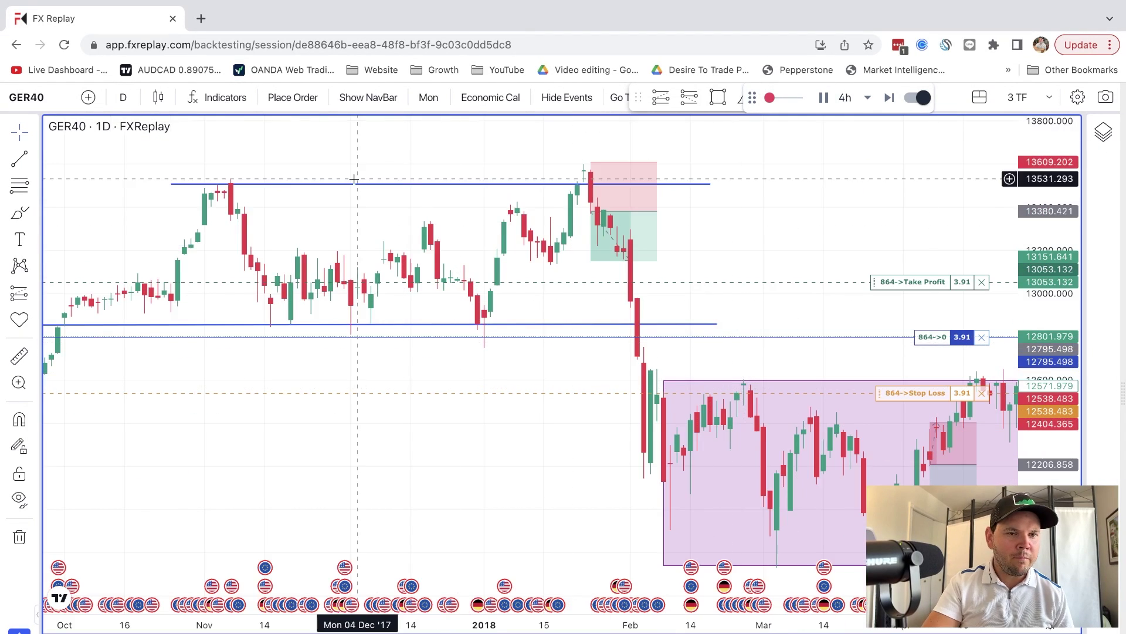
pyautogui.click(126, 98)
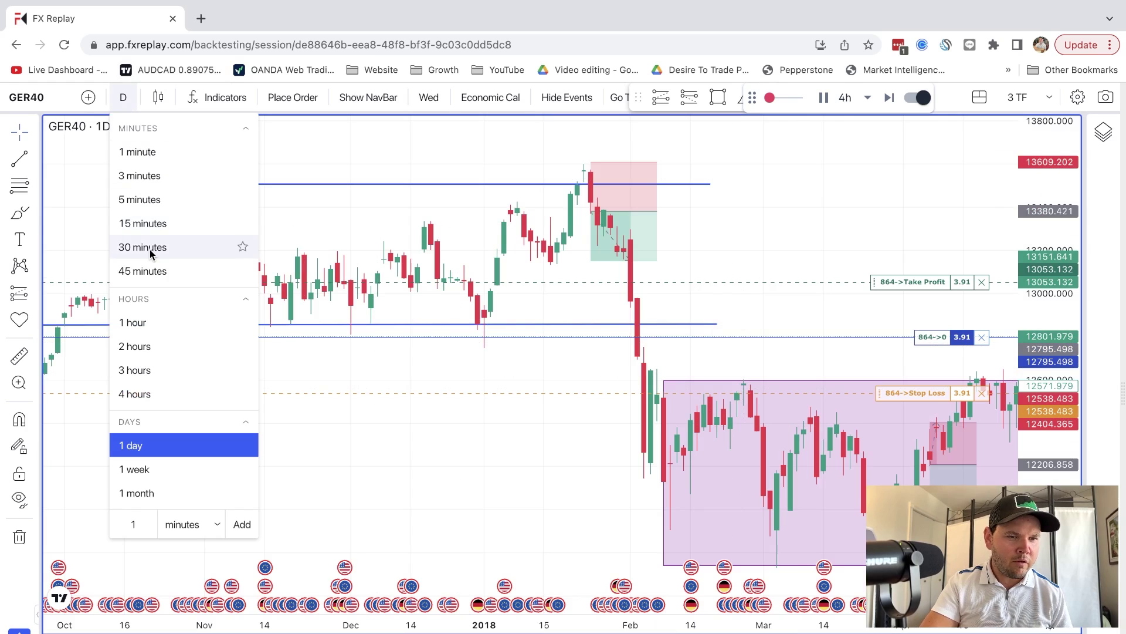
pyautogui.click(156, 398)
pyautogui.hscroll(5, 687, 396)
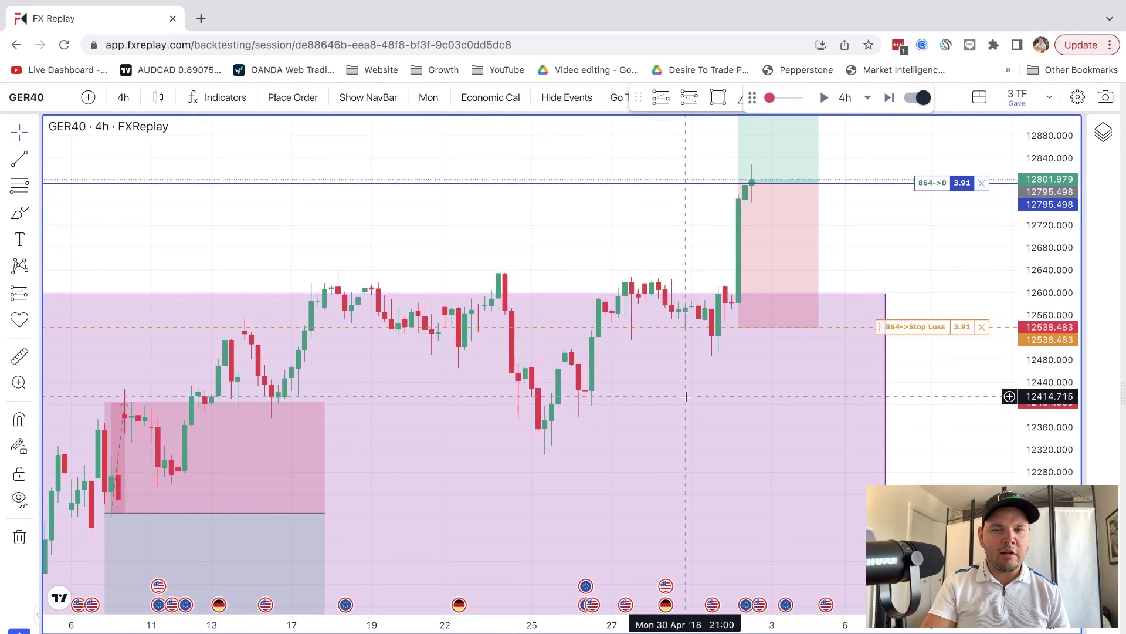
# Step: Advance the 4-hour replay candle by candle past the long entry and extend the long position drawing to the latest candles
pyautogui.press('Right')
pyautogui.press('Right')
pyautogui.press('Right')
pyautogui.press('Right')
pyautogui.press('Right')
pyautogui.press('Right')
pyautogui.press('Right')
pyautogui.press('Right')
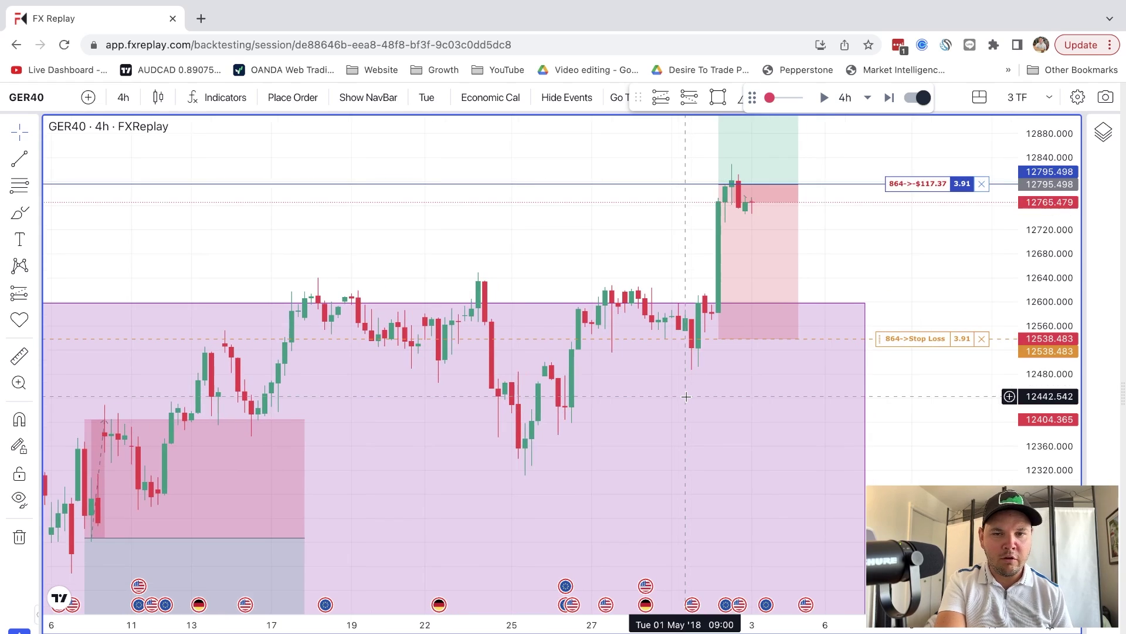
pyautogui.press('Right')
pyautogui.press('Right')
pyautogui.press('Right')
pyautogui.press('Right')
pyautogui.press('Right')
pyautogui.press('Right')
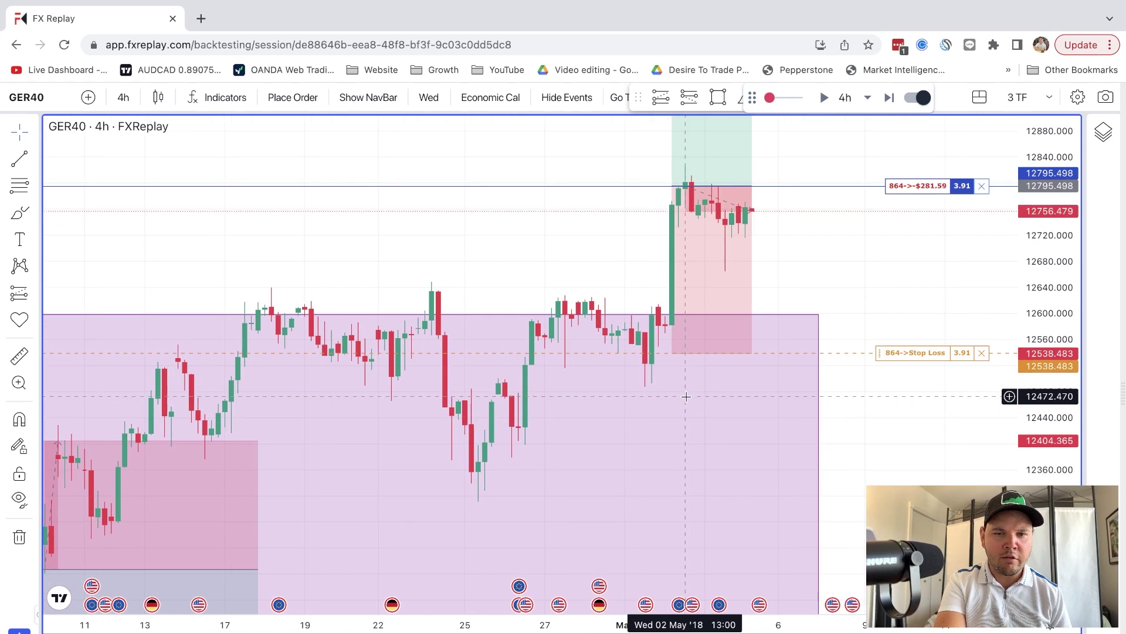
pyautogui.press('Right')
pyautogui.press('Right')
pyautogui.press('Right')
pyautogui.press('Right')
pyautogui.press('Right')
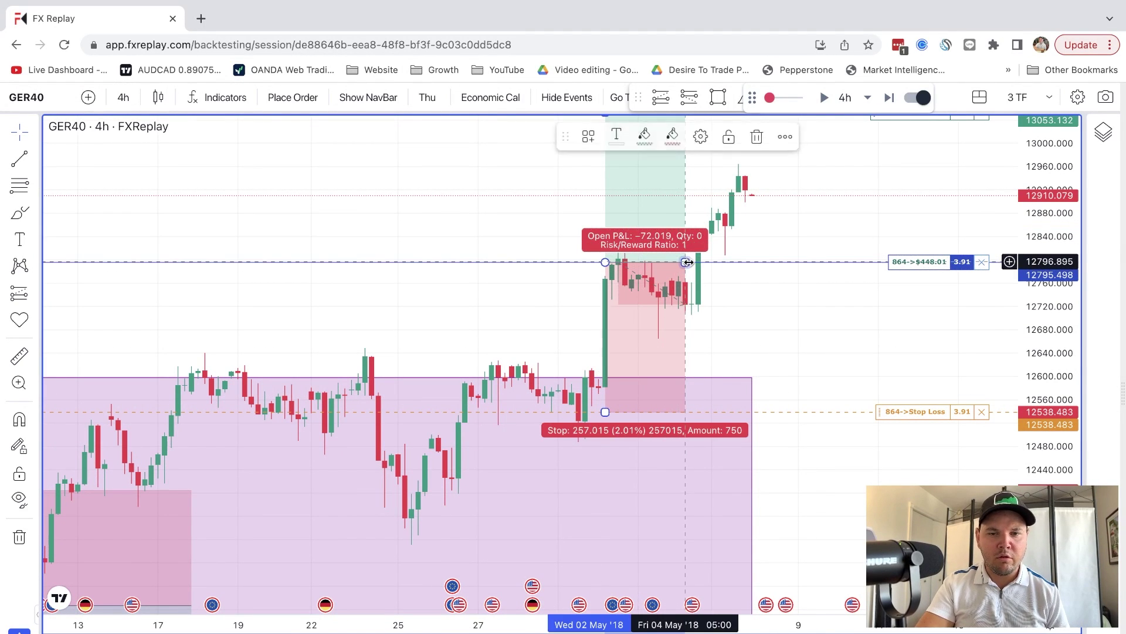
pyautogui.moveTo(681, 265); pyautogui.dragTo(769, 262)
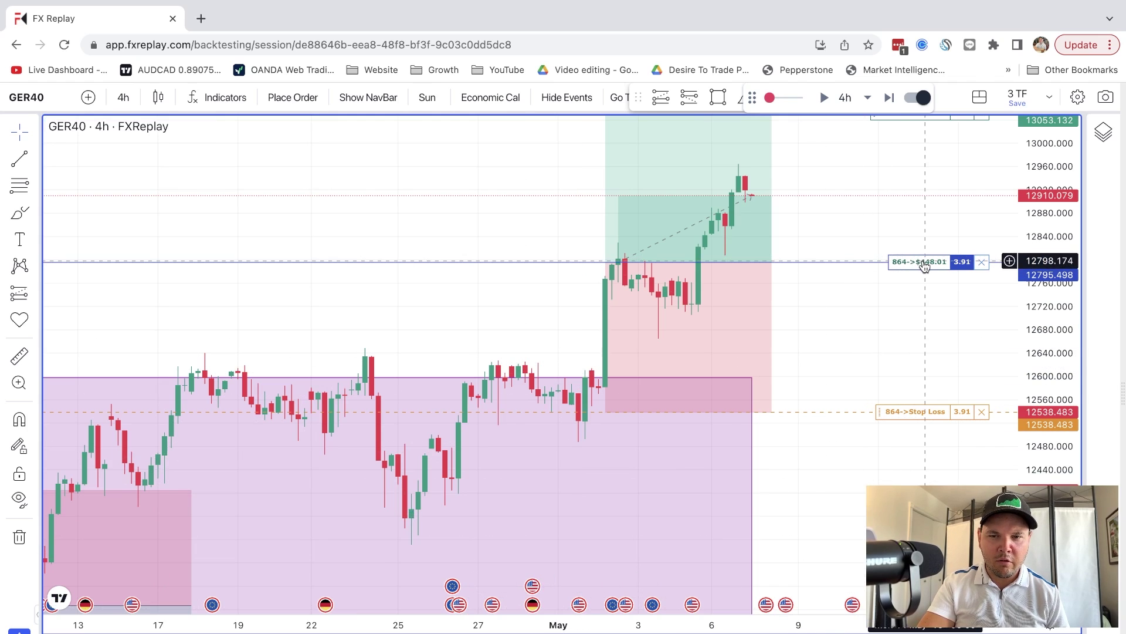
# Step: Save the 3 TF layout and close 50% of the original GER40 buy position
pyautogui.click(1018, 103)
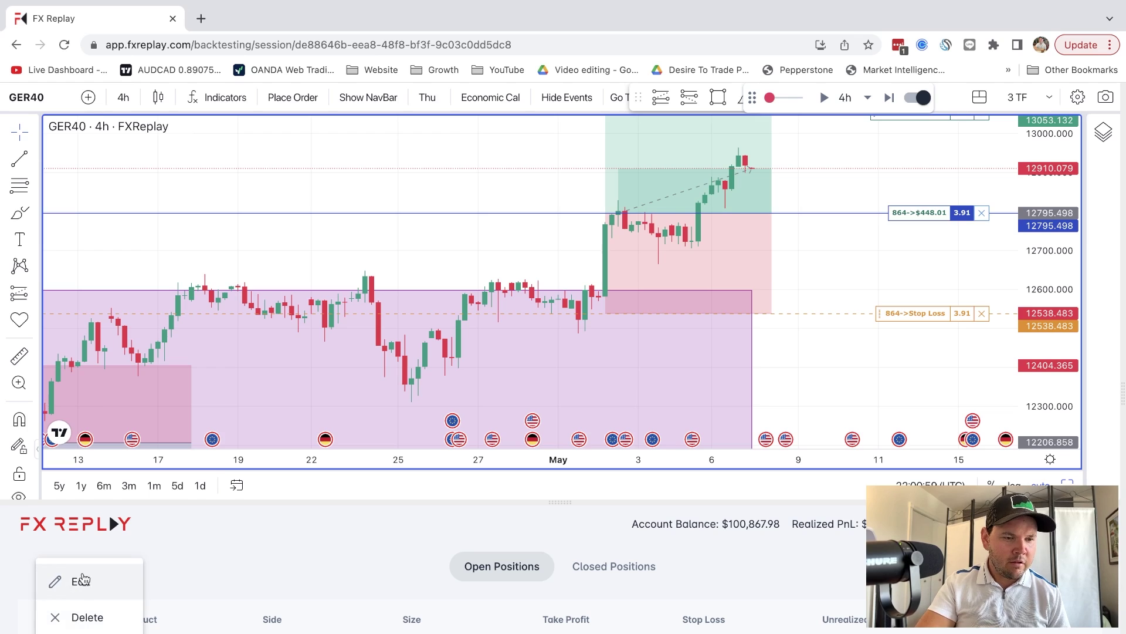
pyautogui.click(80, 580)
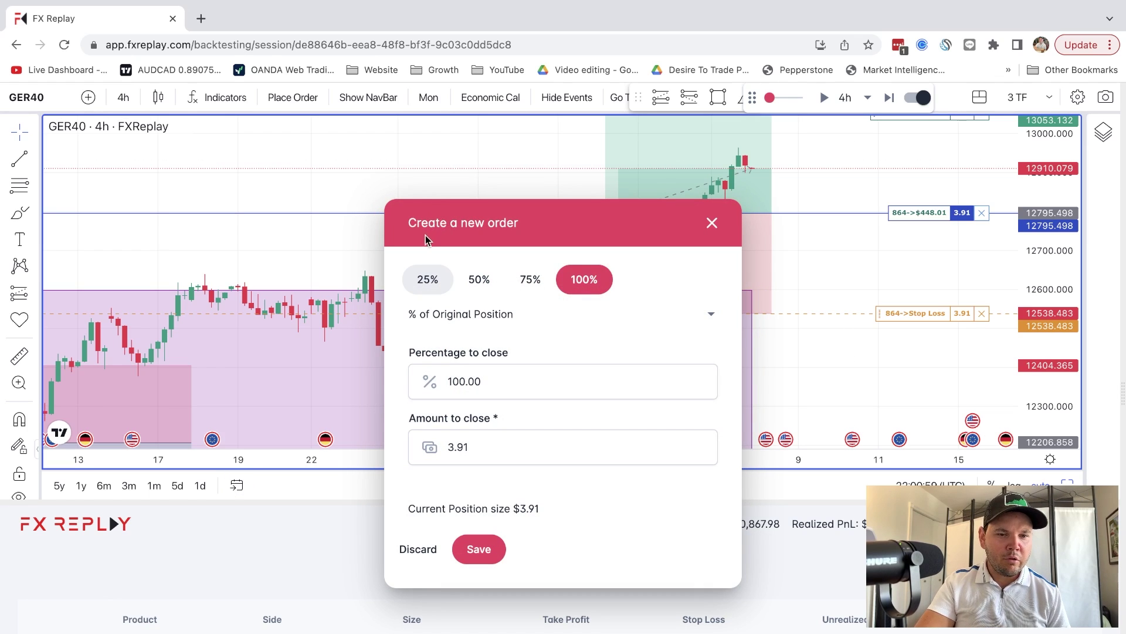
pyautogui.moveTo(512, 381); pyautogui.dragTo(399, 352)
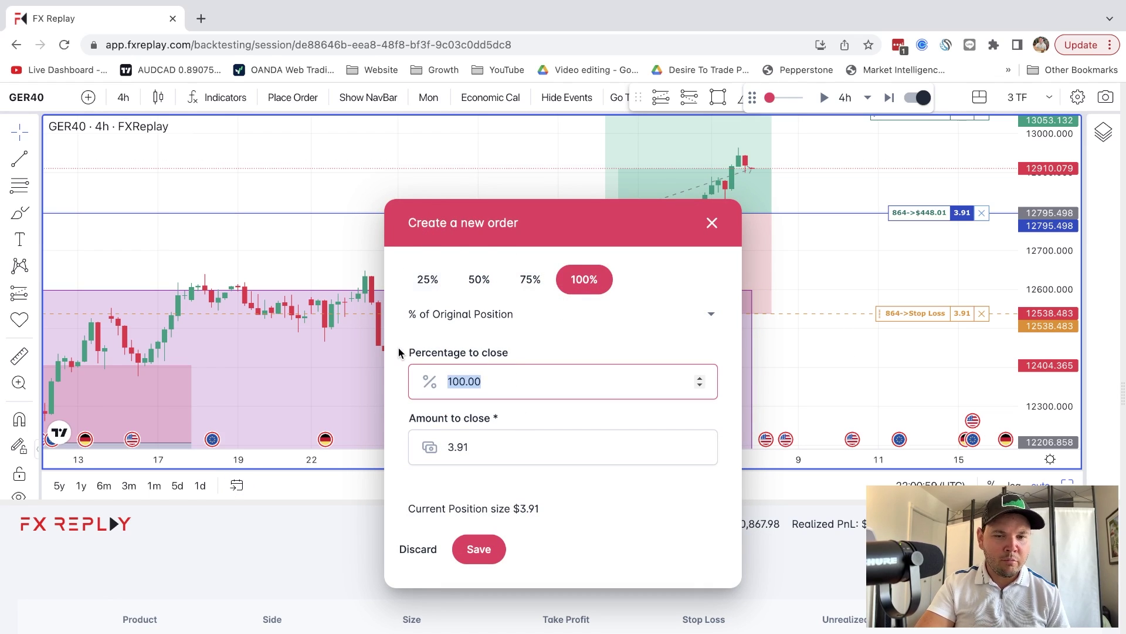
pyautogui.write('50')
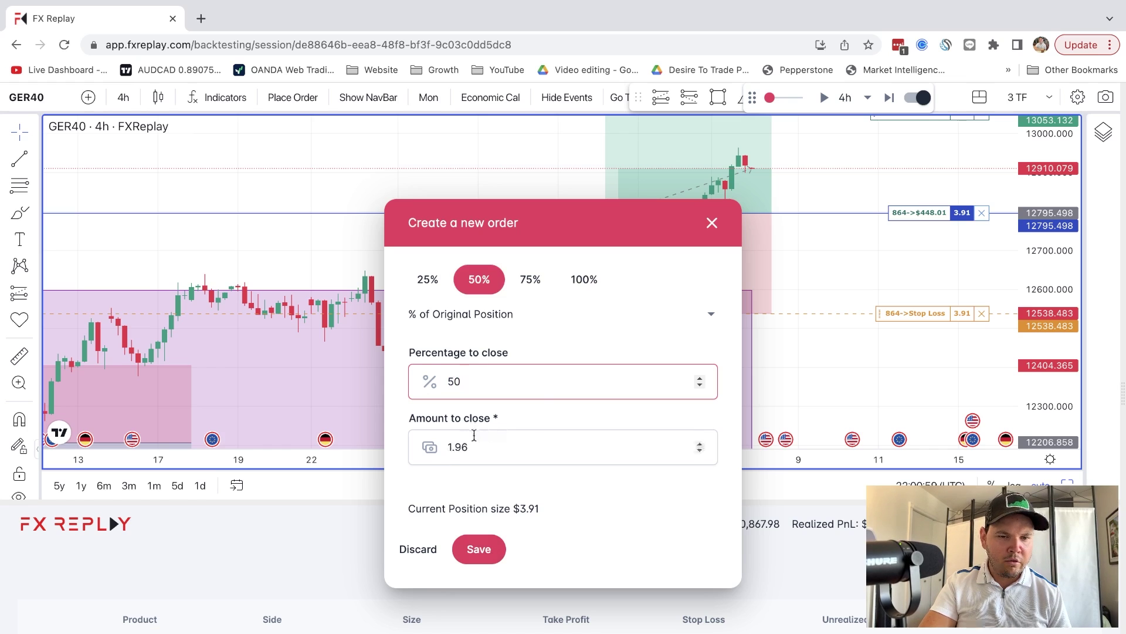
pyautogui.click(478, 550)
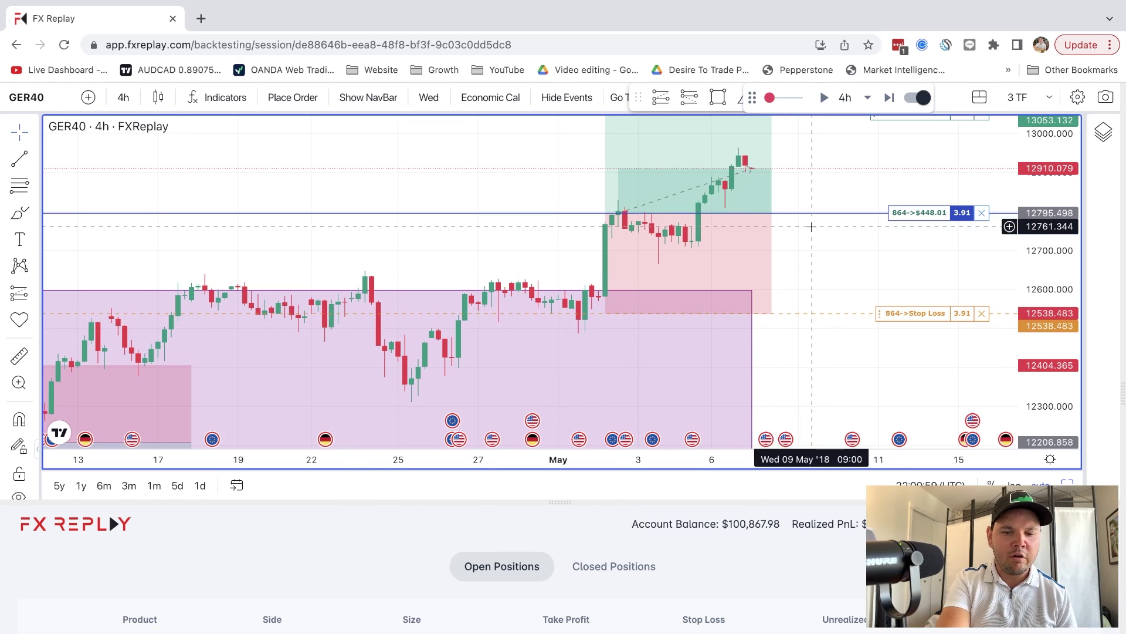
# Step: Advance the replay candle by candle until price passes the remaining long position's take profit at 13053.132
pyautogui.hotkey('shift', 'Right')
pyautogui.hotkey('shift', 'Right')
pyautogui.hotkey('shift', 'Right')
pyautogui.hotkey('shift', 'Right')
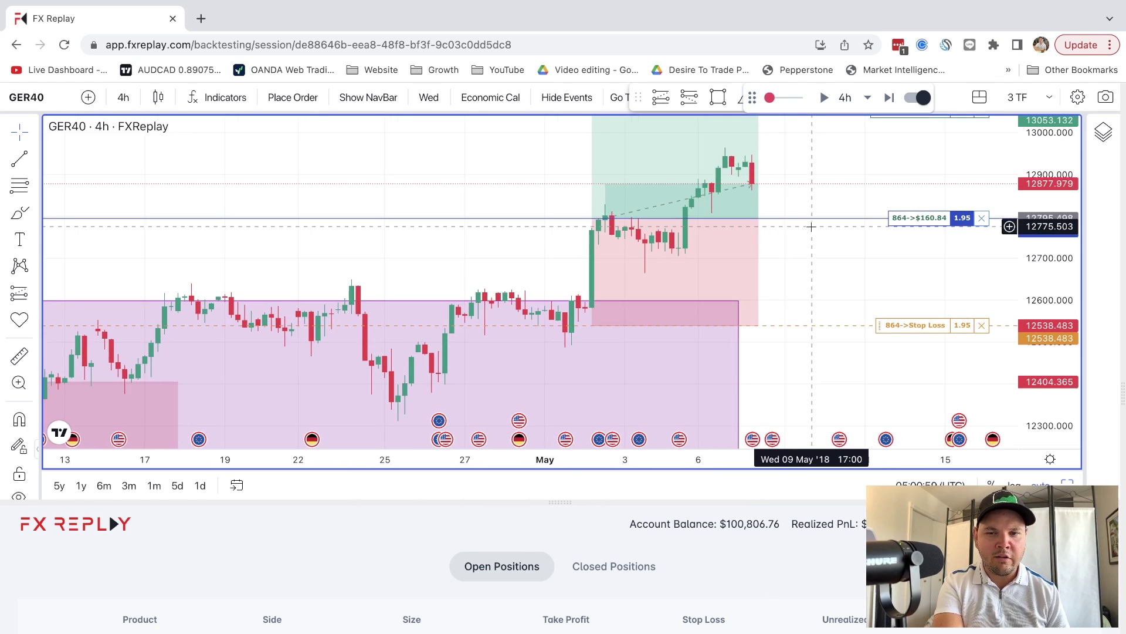
pyautogui.hotkey('shift', 'Right')
pyautogui.hotkey('shift', 'Right')
pyautogui.hotkey('shift', 'Right')
pyautogui.hotkey('shift', 'Right')
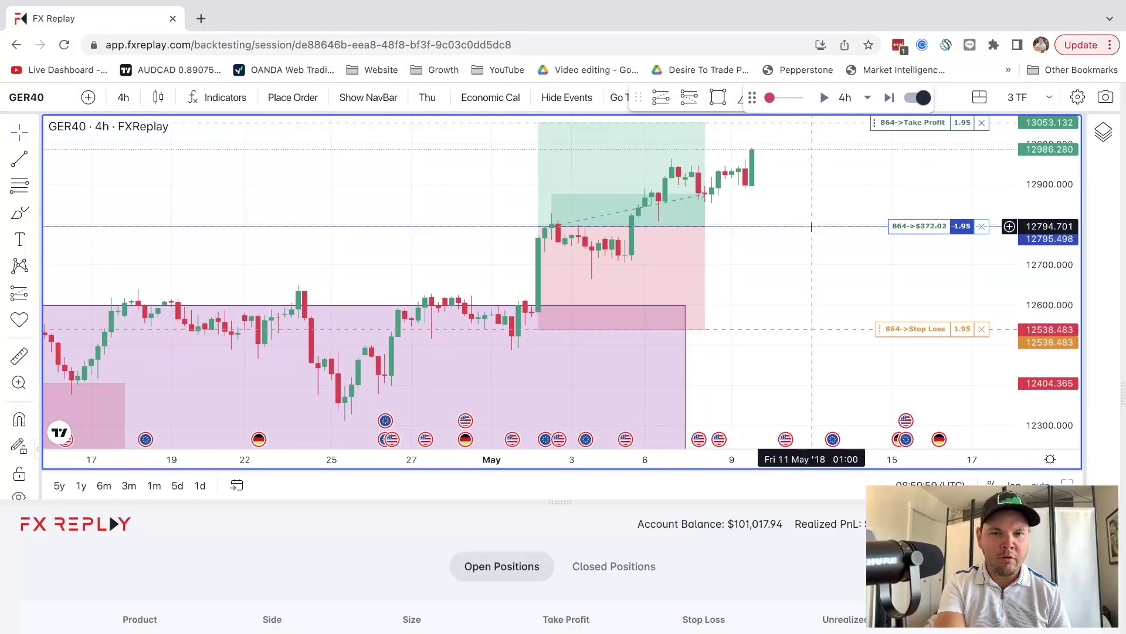
pyautogui.hotkey('shift', 'Right')
pyautogui.hotkey('shift', 'Right')
pyautogui.hotkey('shift', 'Right')
pyautogui.hotkey('shift', 'Right')
pyautogui.hotkey('shift', 'Right')
pyautogui.hotkey('shift', 'Right')
pyautogui.hotkey('shift', 'Right')
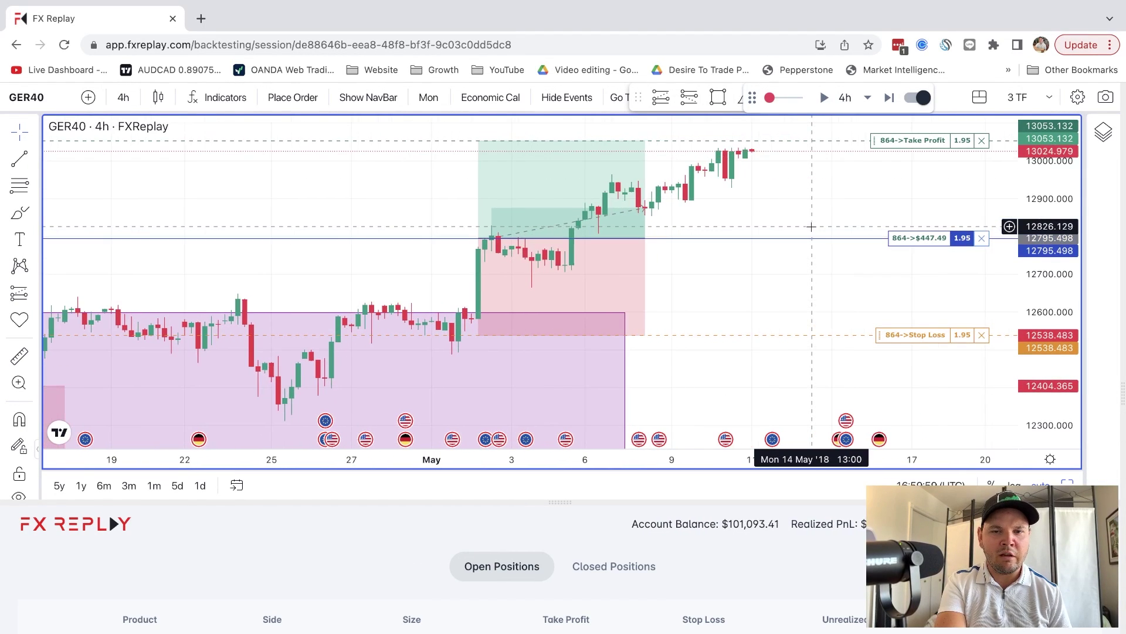
pyautogui.hotkey('shift', 'Right')
pyautogui.hotkey('shift', 'Right')
pyautogui.hotkey('shift', 'Right')
pyautogui.hotkey('shift', 'Right')
pyautogui.hotkey('shift', 'Right')
pyautogui.hotkey('shift', 'Right')
pyautogui.hotkey('shift', 'Right')
pyautogui.hotkey('shift', 'Right')
pyautogui.hotkey('shift', 'Right')
pyautogui.hotkey('shift', 'Right')
pyautogui.hotkey('shift', 'Right')
pyautogui.hotkey('shift', 'Right')
pyautogui.hotkey('shift', 'Right')
pyautogui.hotkey('shift', 'Right')
pyautogui.hotkey('shift', 'Right')
pyautogui.hotkey('shift', 'Right')
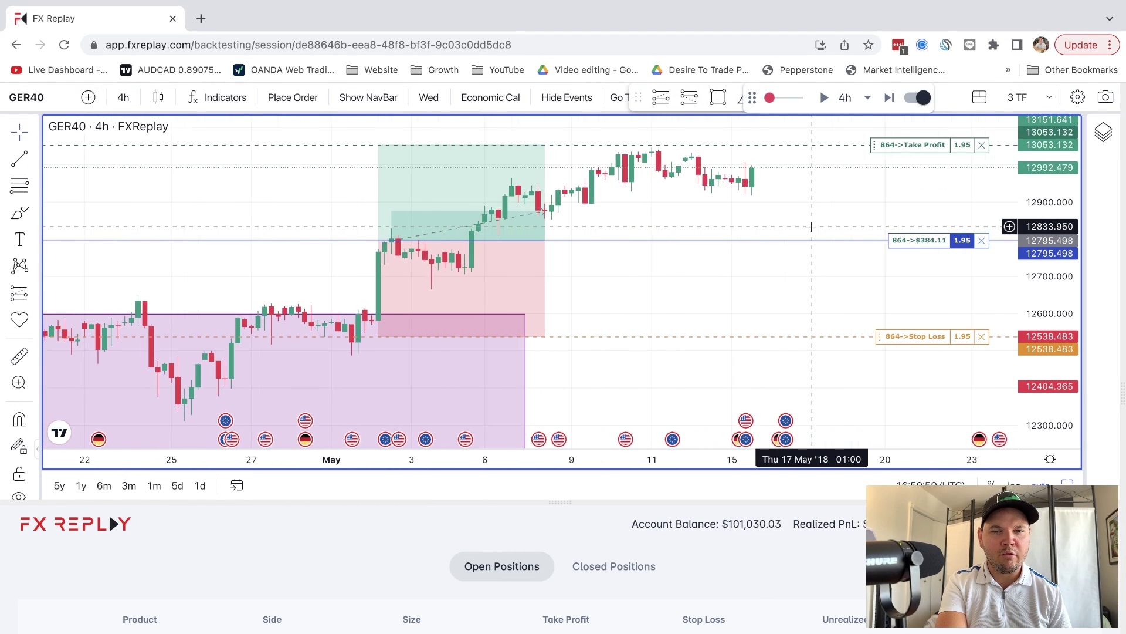
pyautogui.hotkey('shift', 'Right')
pyautogui.hotkey('shift', 'Right')
pyautogui.hotkey('shift', 'Right')
pyautogui.hotkey('shift', 'Right')
pyautogui.hotkey('shift', 'Right')
pyautogui.hotkey('shift', 'Right')
pyautogui.hotkey('shift', 'Right')
pyautogui.hotkey('shift', 'Right')
pyautogui.hotkey('shift', 'Right')
pyautogui.hotkey('shift', 'Right')
pyautogui.hotkey('shift', 'Right')
pyautogui.hotkey('shift', 'Right')
pyautogui.hotkey('shift', 'Right')
pyautogui.hotkey('shift', 'Right')
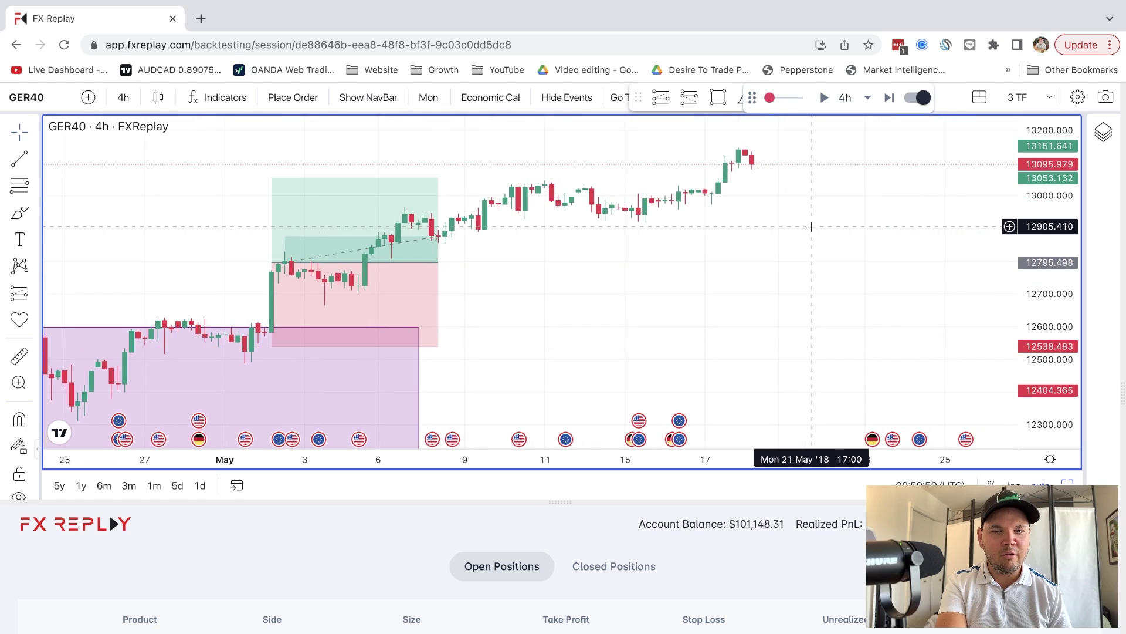
# Step: Review the closed positions list for the GER40 buy trade's dates, entry, stop loss, take profit and size
pyautogui.click(608, 566)
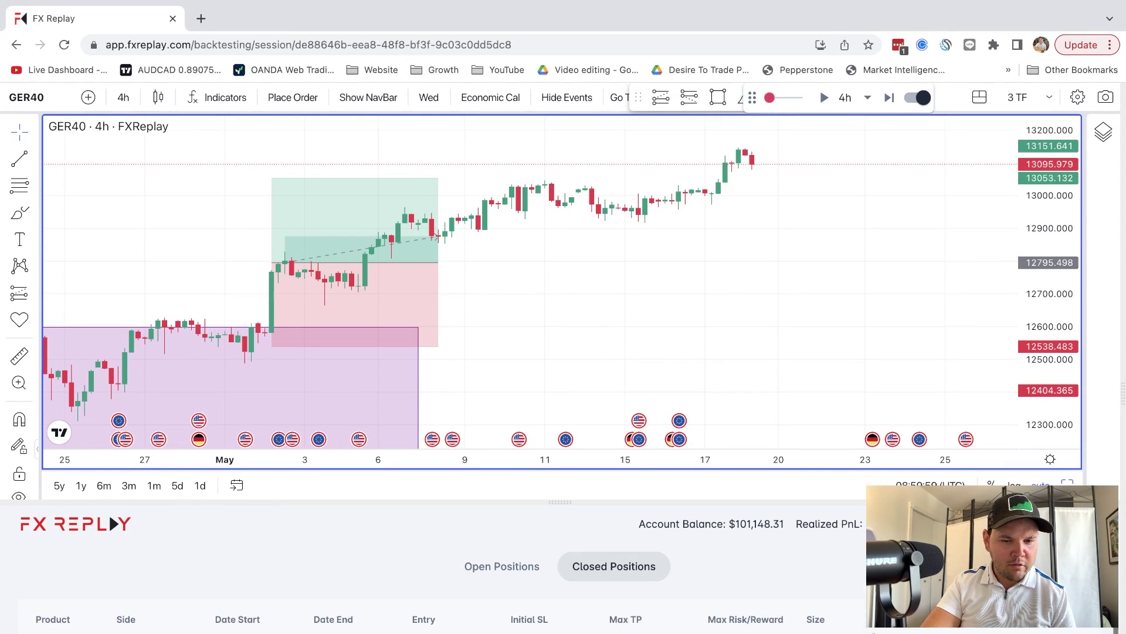
pyautogui.click(503, 566)
pyautogui.click(598, 566)
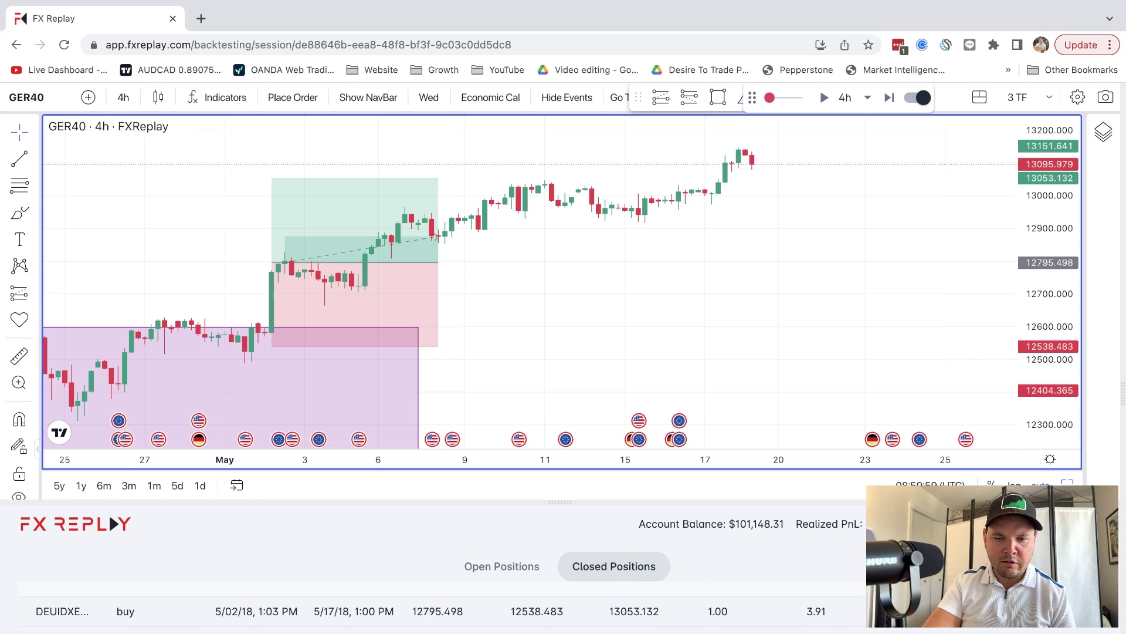
pyautogui.press('super+space')
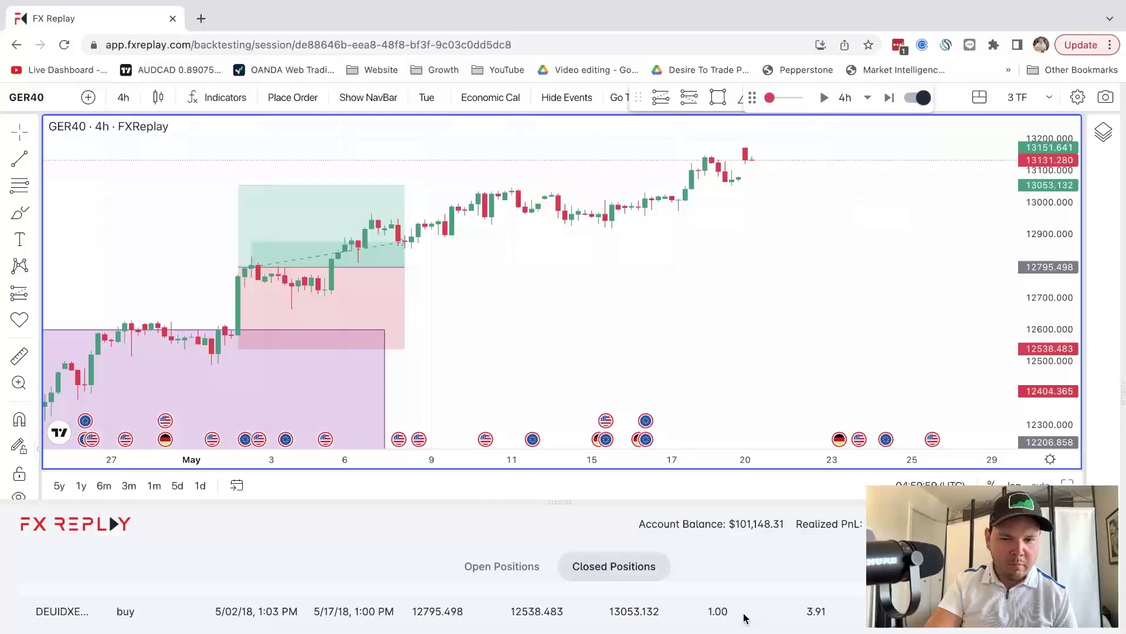
pyautogui.scroll(-1, 741, 614)
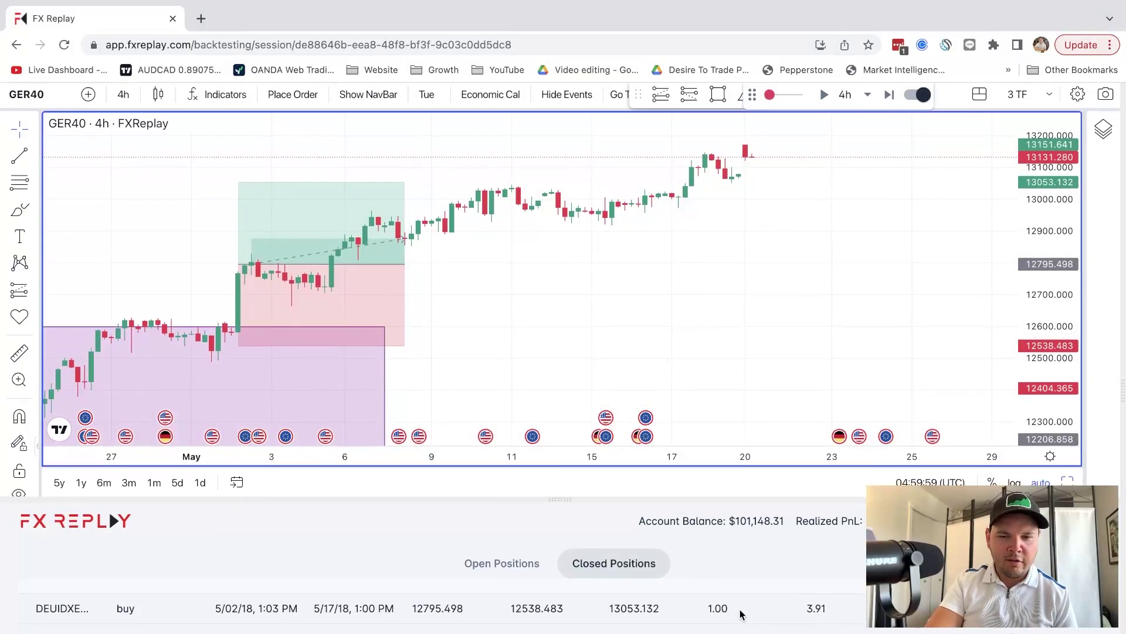
pyautogui.scroll(1, 750, 616)
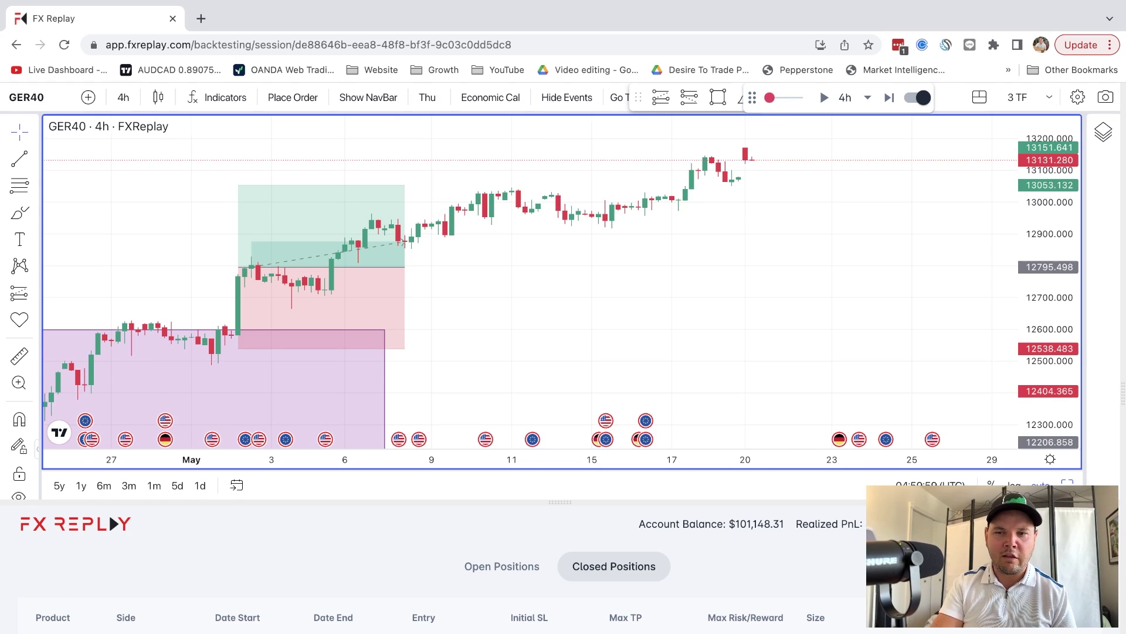
pyautogui.hscroll(5, 403, 344)
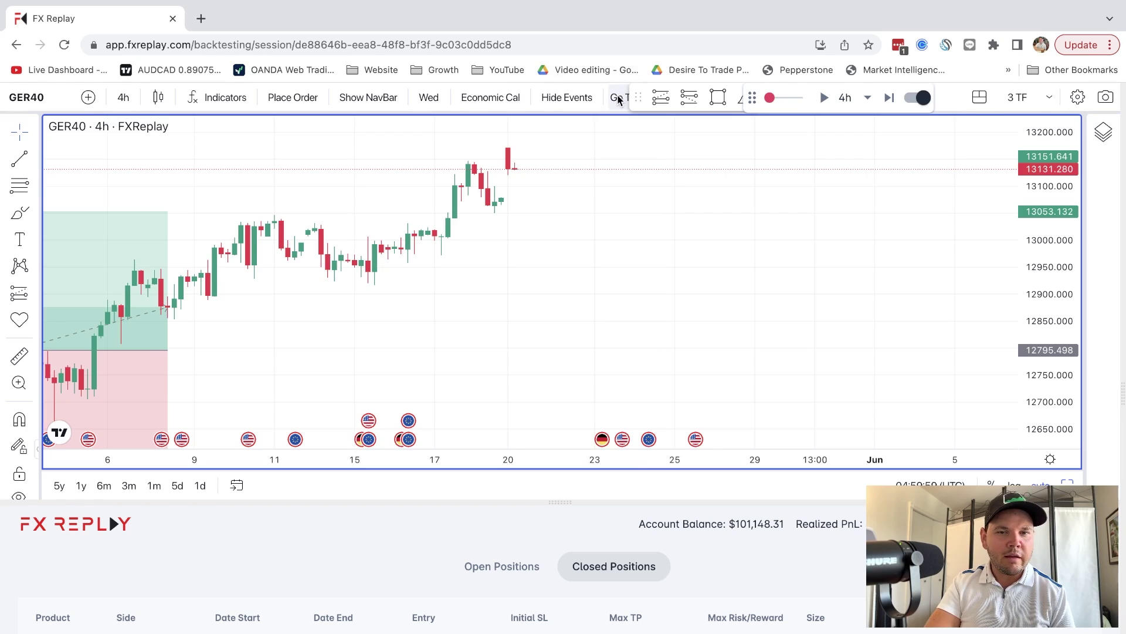
# Step: Show the navigation bar, go to the backtesting dashboard and open the analytics of the Test Backtest GER40 session
pyautogui.click(369, 98)
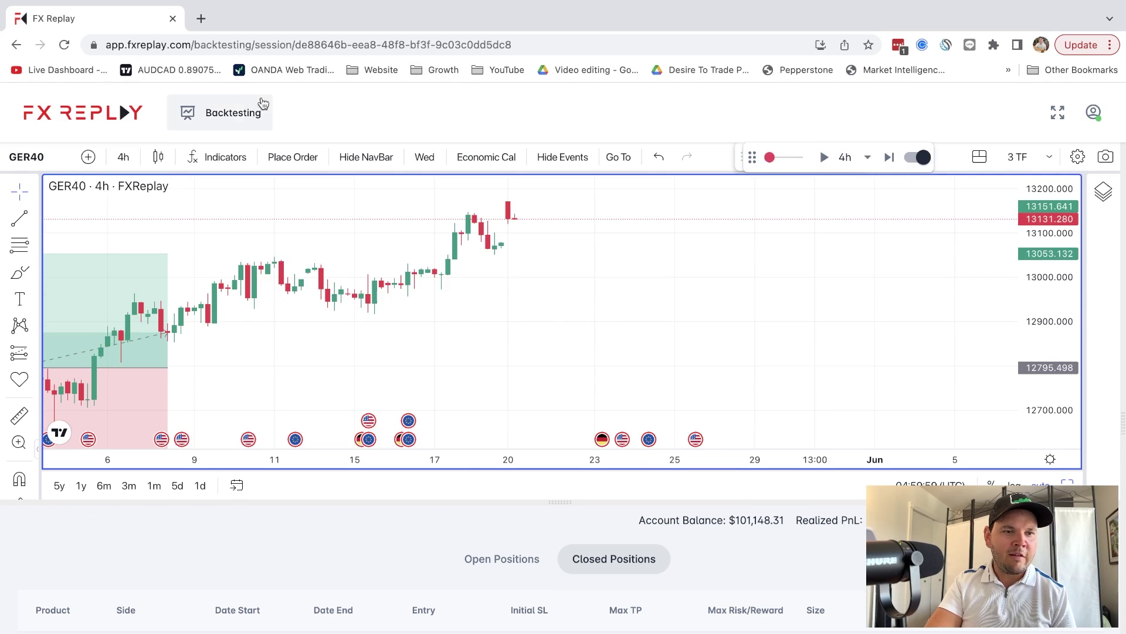
pyautogui.click(1101, 113)
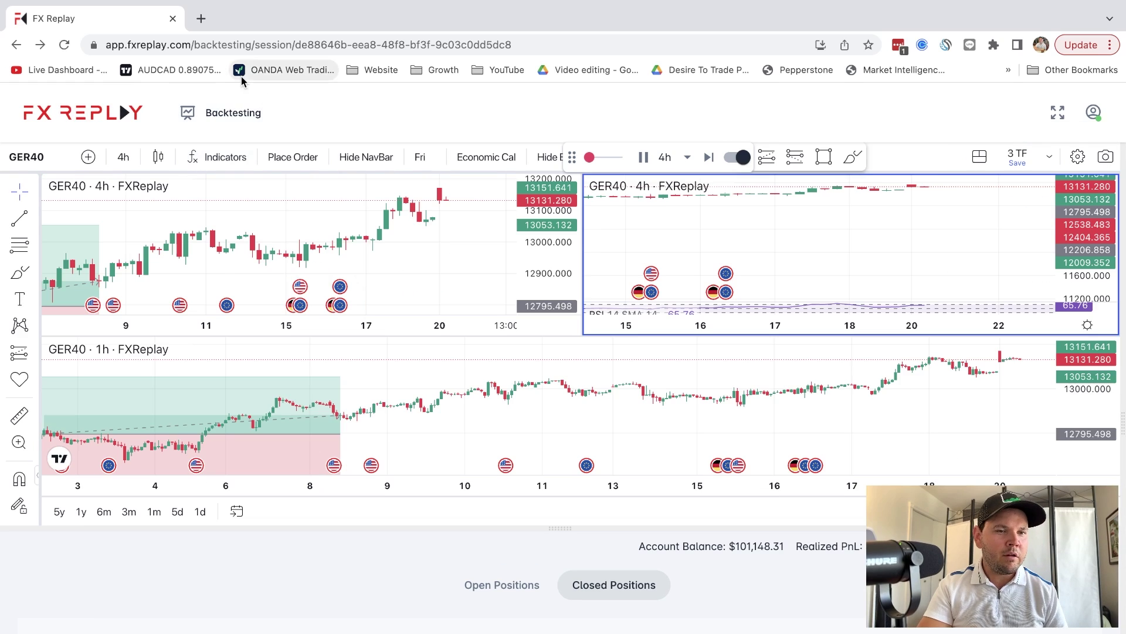
pyautogui.moveTo(234, 119)
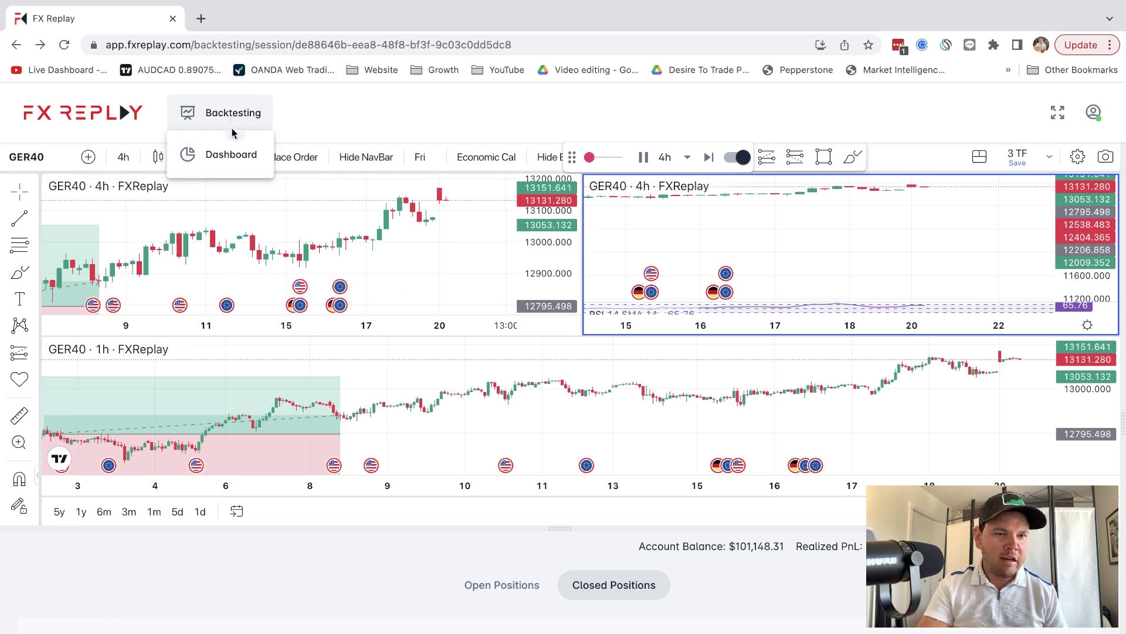
pyautogui.click(234, 174)
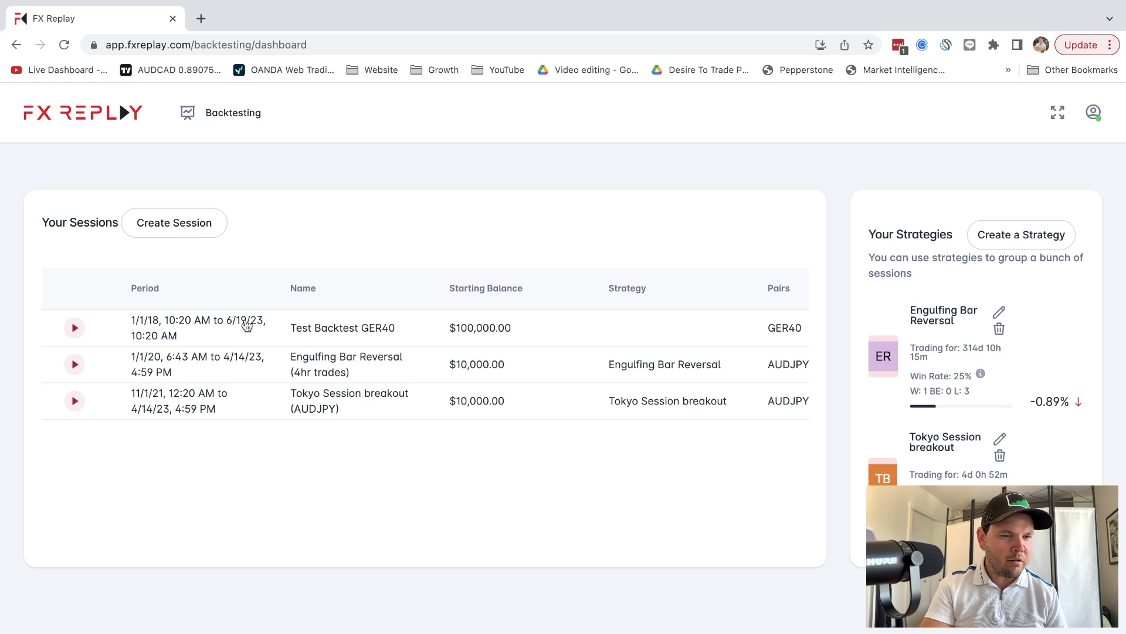
pyautogui.click(197, 321)
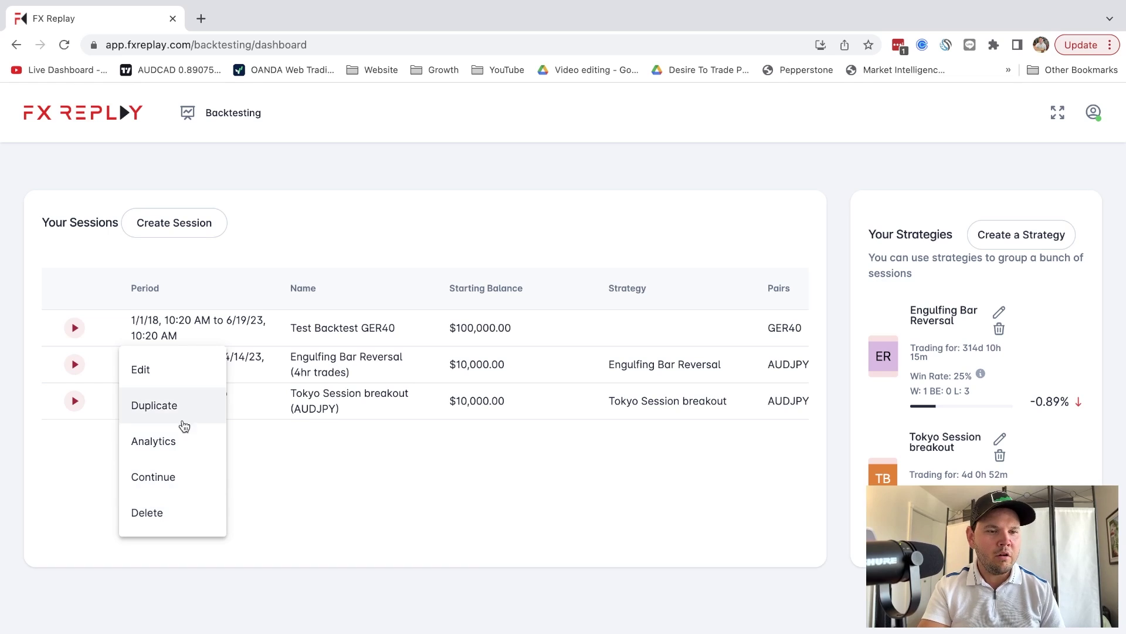
pyautogui.click(170, 445)
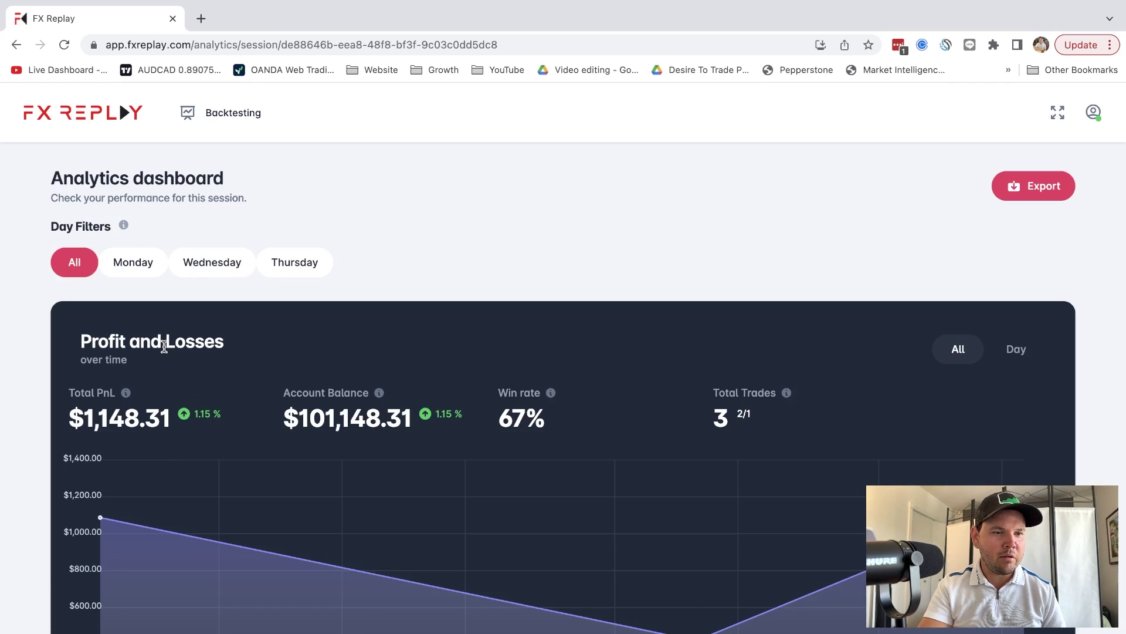
# Step: Compare the session's profit and losses for Monday and Wednesday using the day filters, and return to all days
pyautogui.scroll(-2, 165, 347)
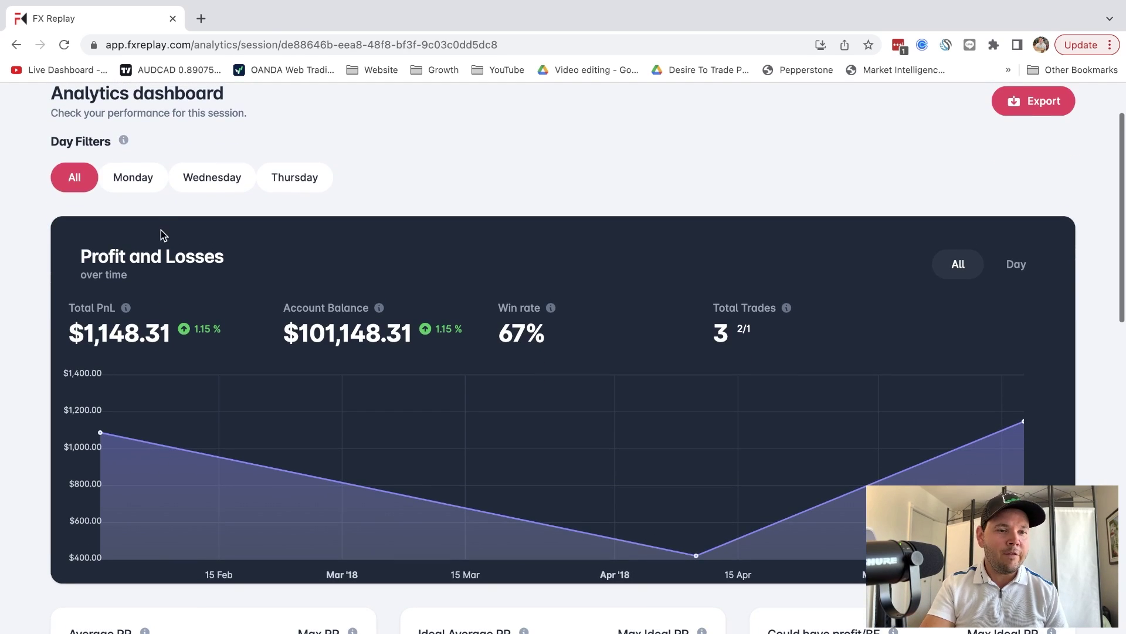
pyautogui.click(124, 182)
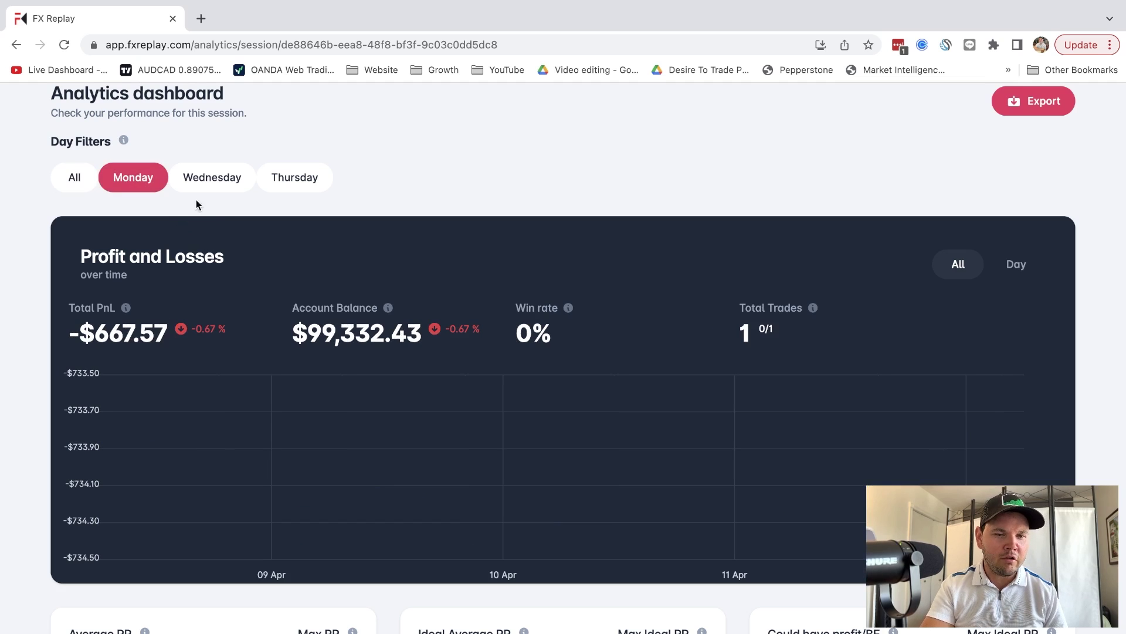
pyautogui.click(79, 181)
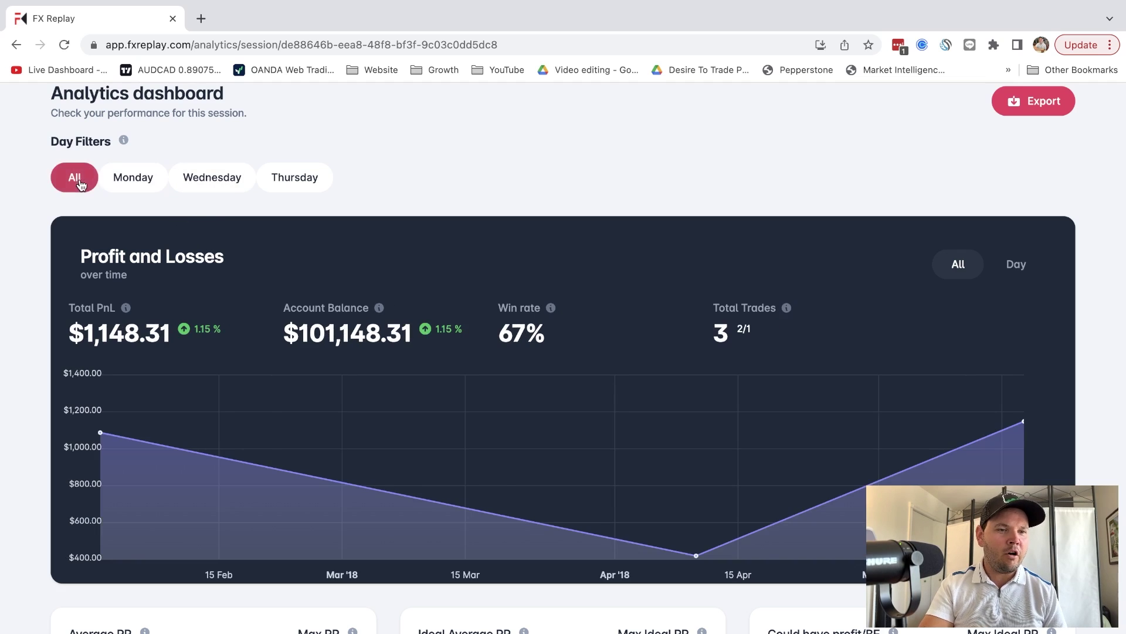
pyautogui.click(219, 181)
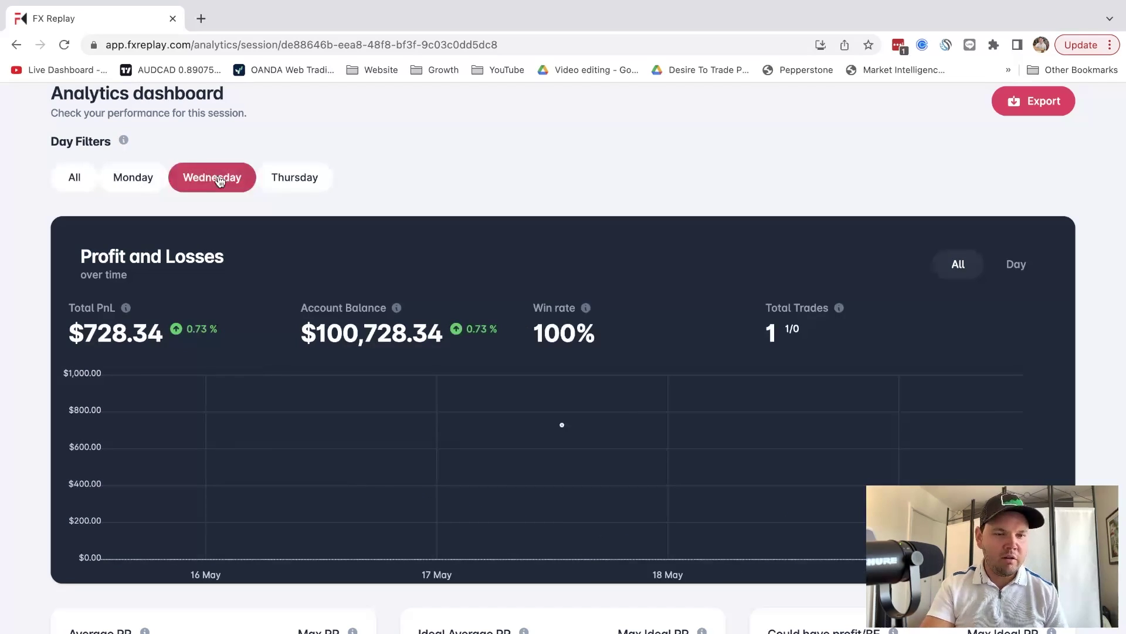
pyautogui.click(72, 177)
# Step: Review the risk-to-reward cards, the Ideal Average RR explanation, the advanced trade summaries and the performance per day chart
pyautogui.scroll(-5, 108, 476)
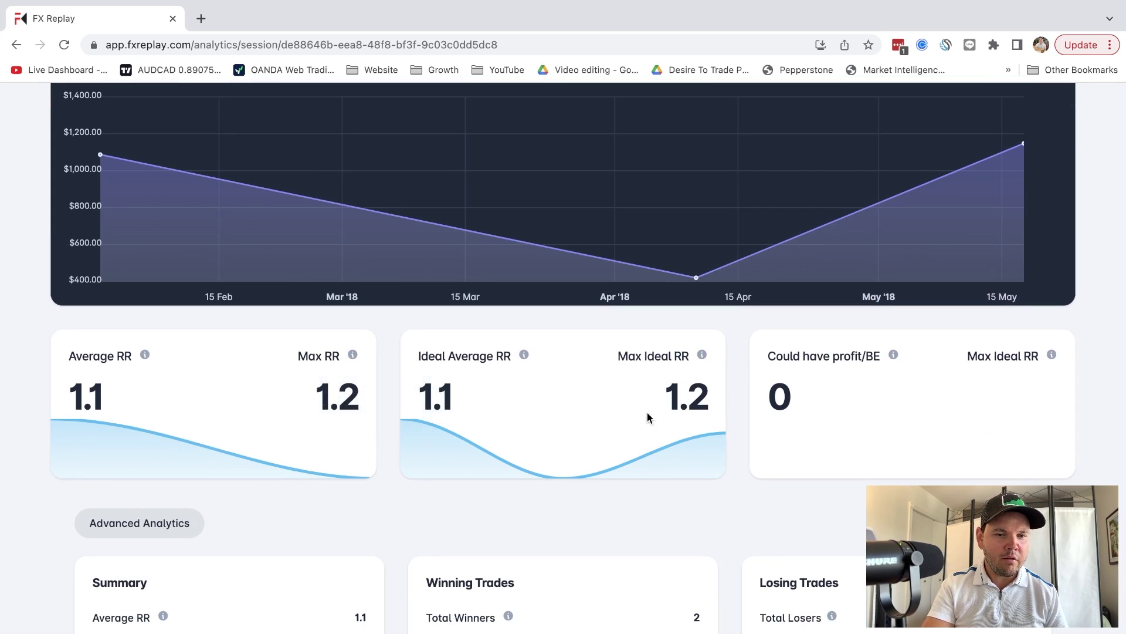
pyautogui.moveTo(524, 359)
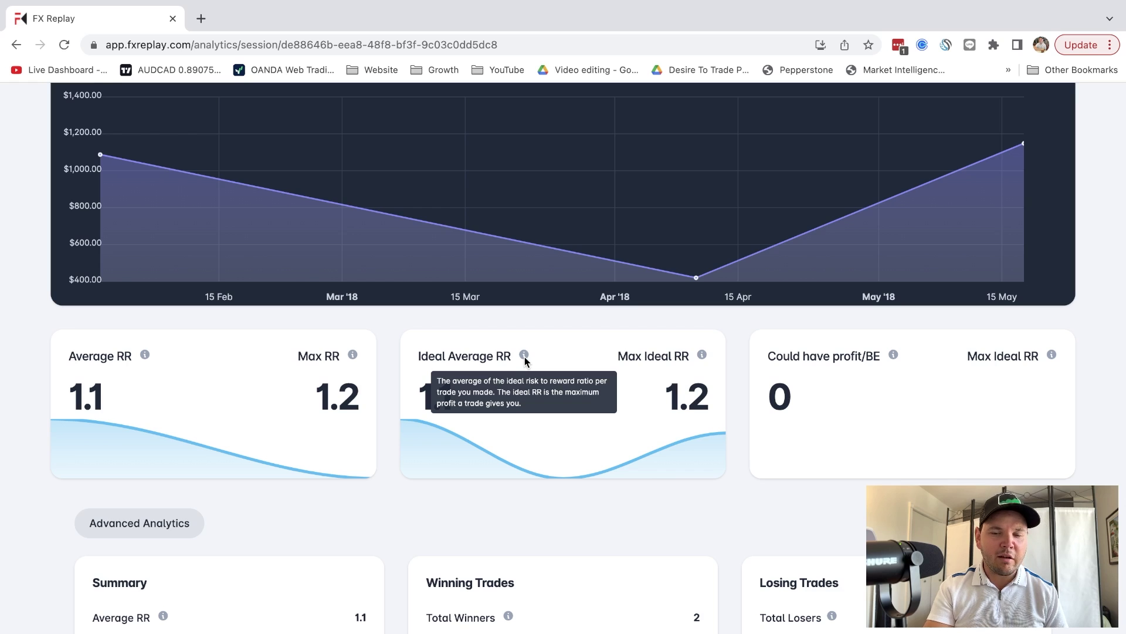
pyautogui.scroll(-9, 714, 380)
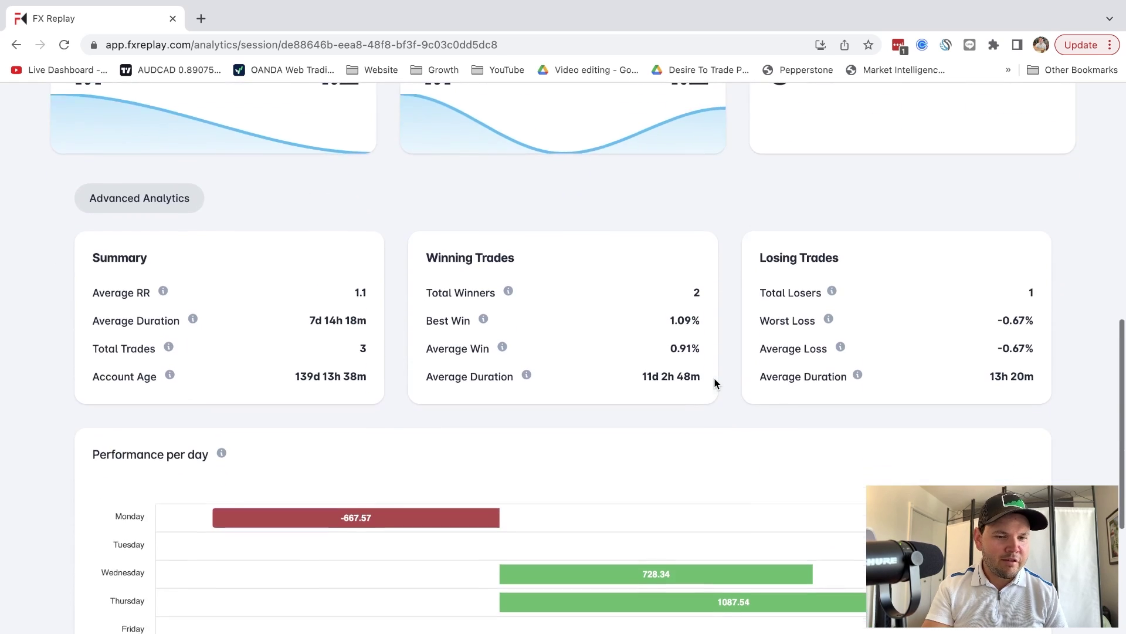
pyautogui.scroll(-5, 714, 381)
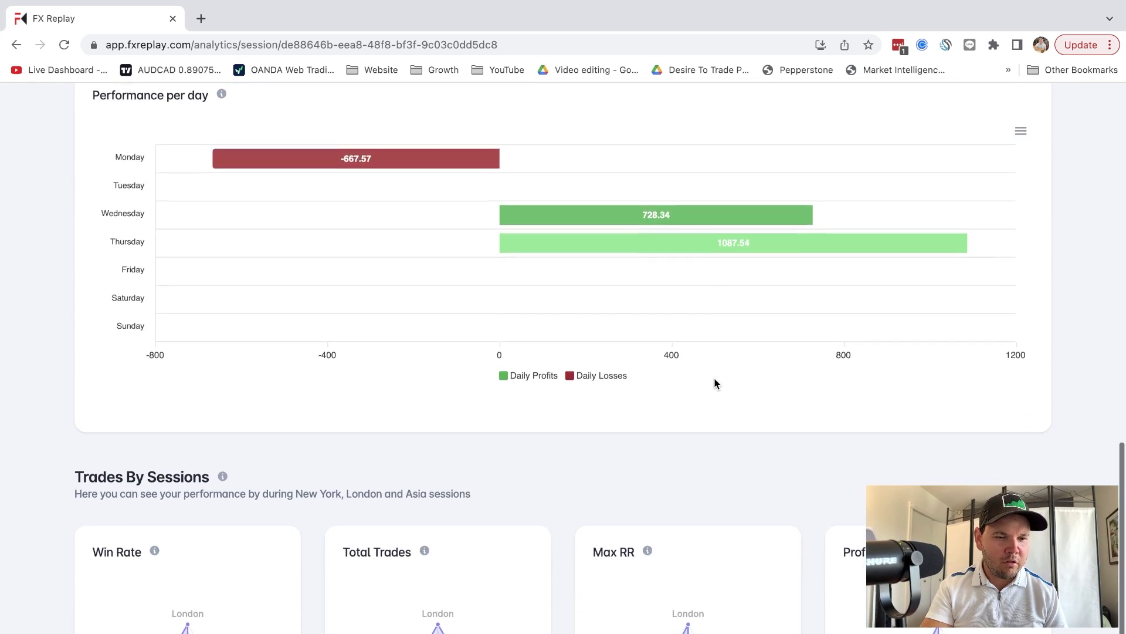
# Step: Examine the win rate by trading session in Trades By Sessions, including Out Of Session, and return to the start of the analytics dashboard
pyautogui.scroll(1, 716, 382)
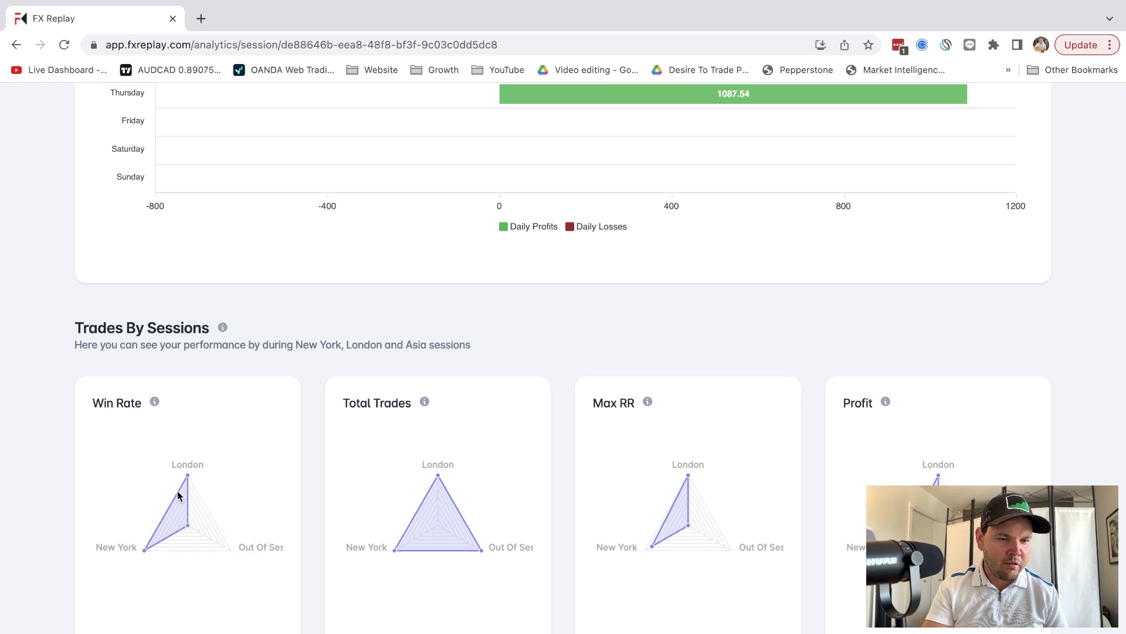
pyautogui.moveTo(171, 508)
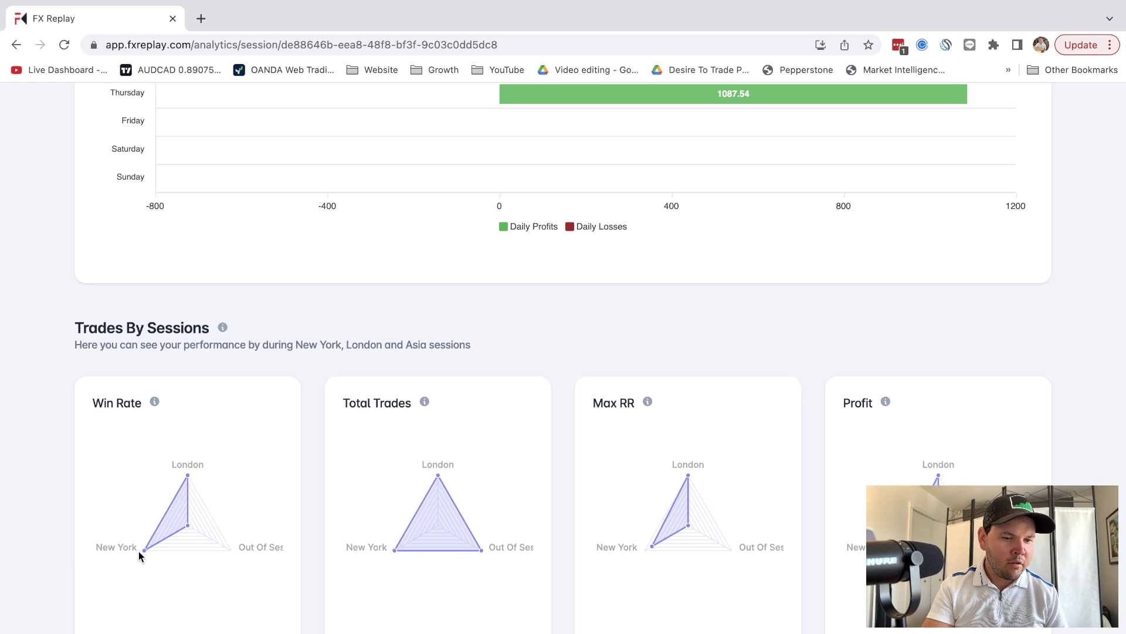
pyautogui.moveTo(145, 552)
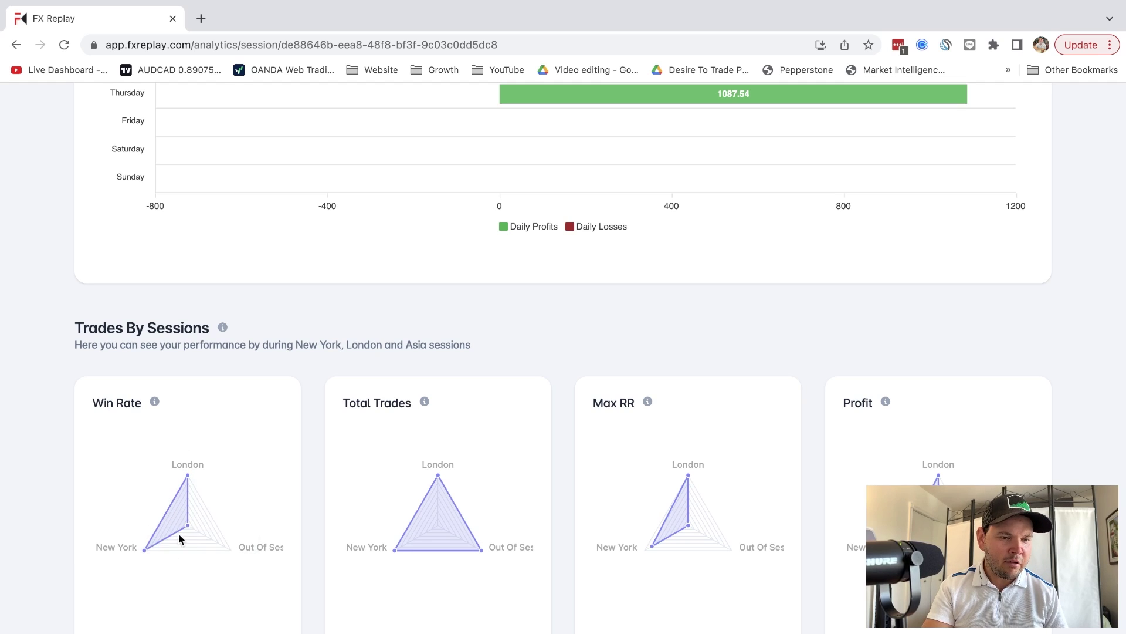
pyautogui.moveTo(187, 526)
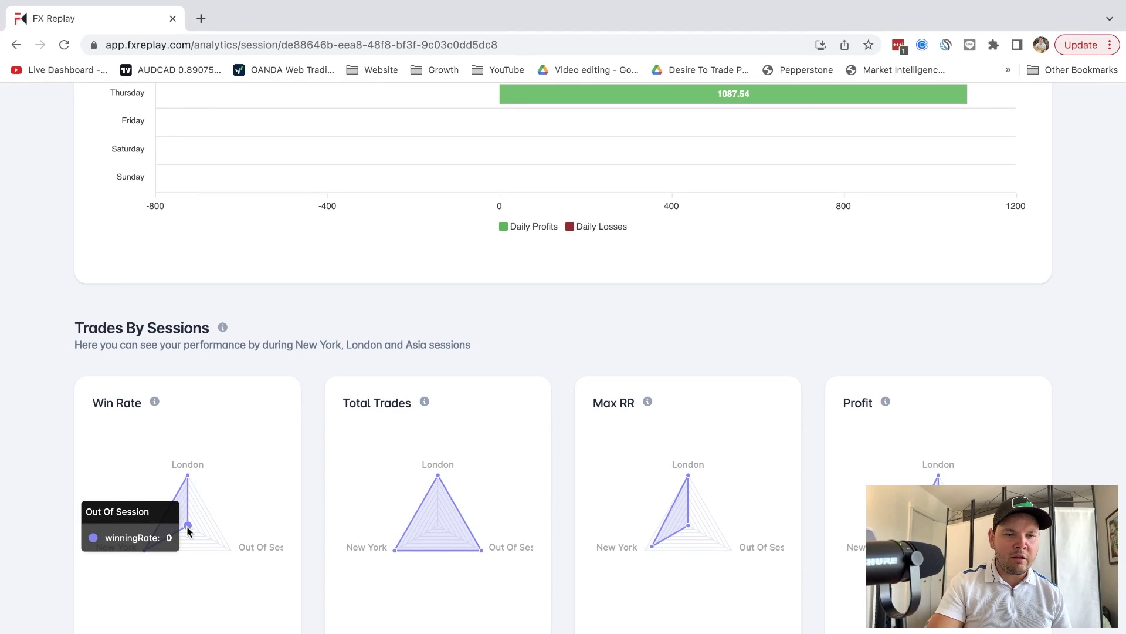
pyautogui.scroll(-1, 835, 446)
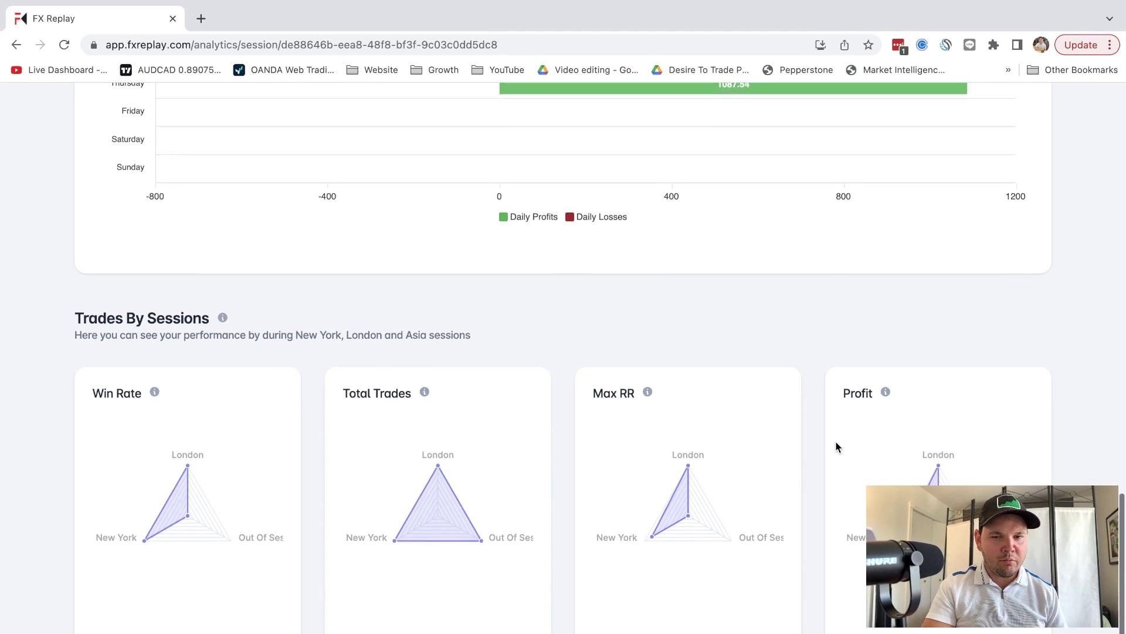
pyautogui.scroll(9, 836, 443)
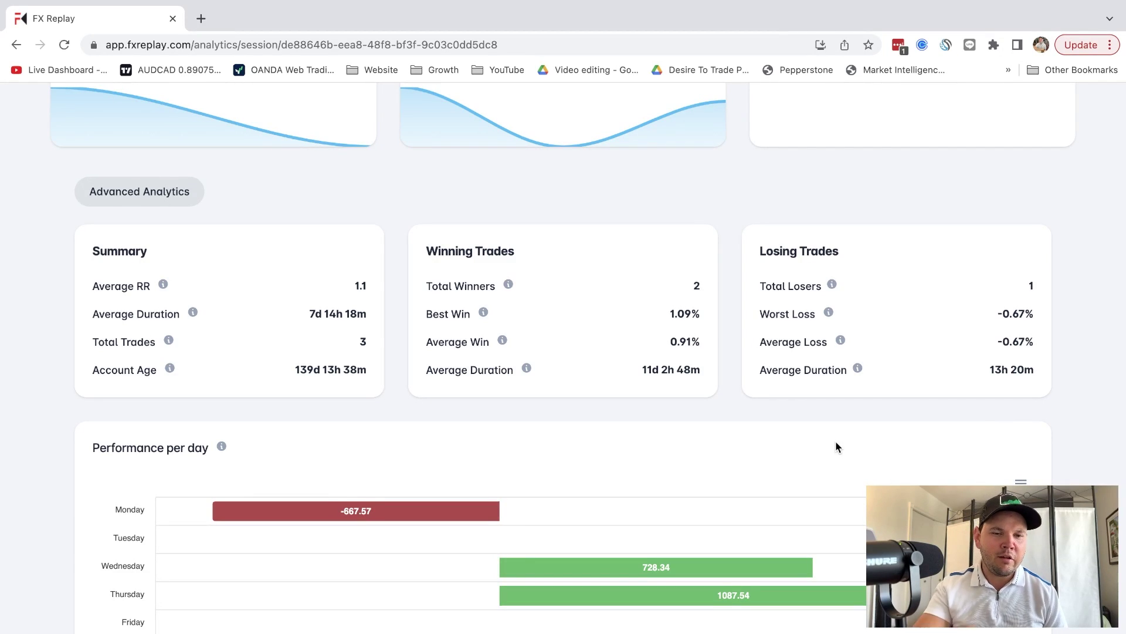
pyautogui.scroll(15, 836, 443)
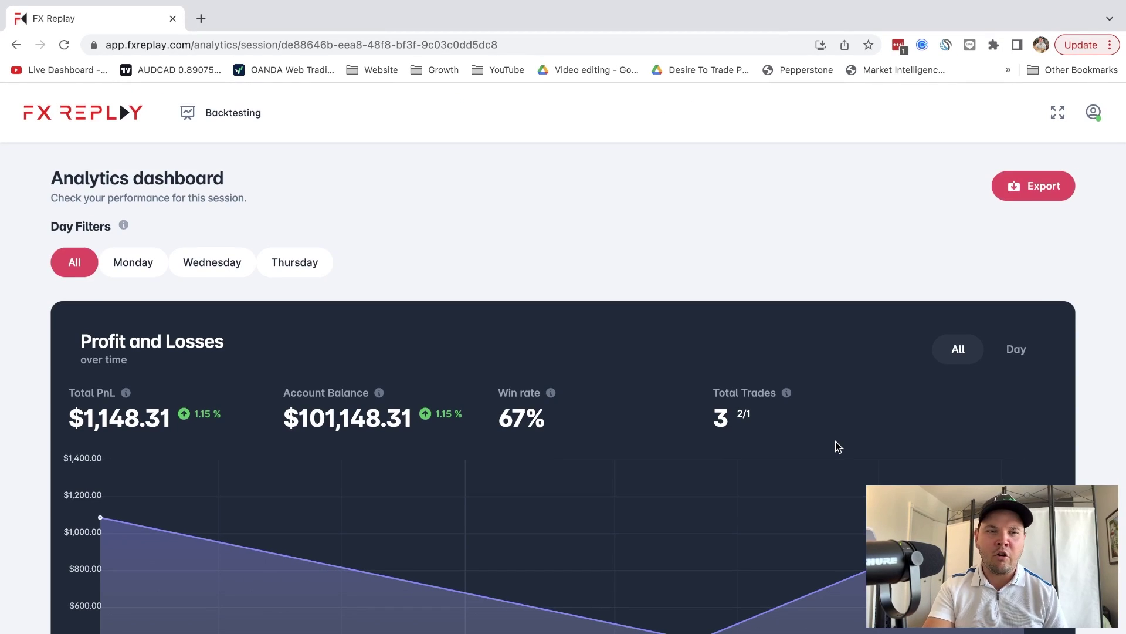